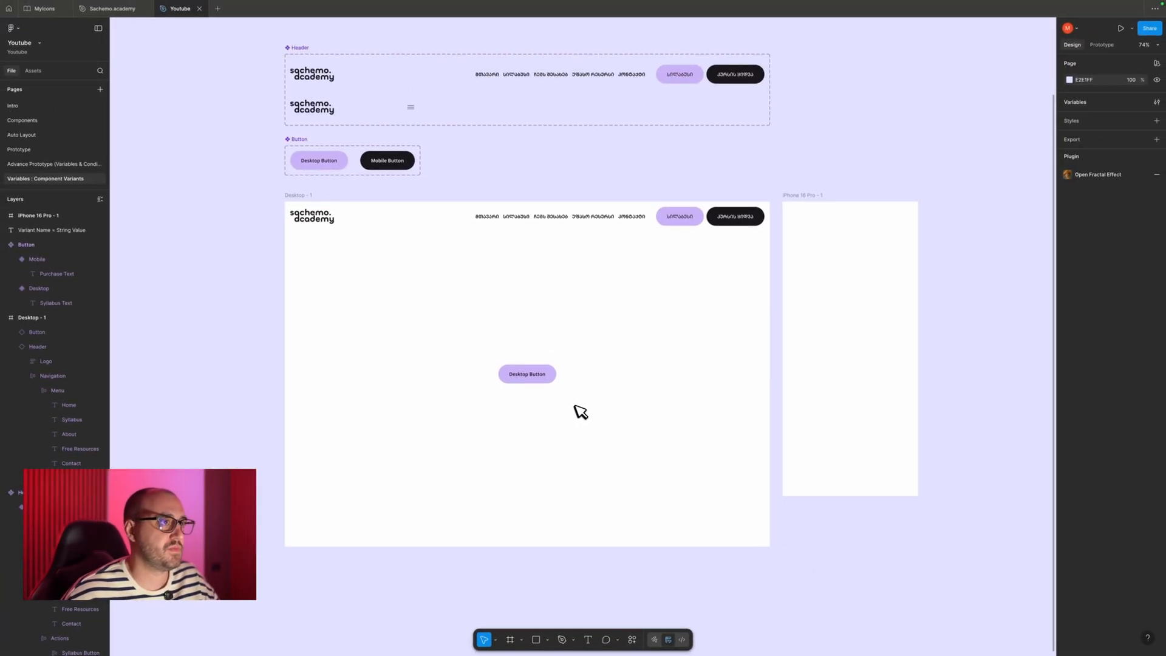
- Try moving the header and the Desktop Button together from the Desktop - 1 frame to the iPhone 16 Pro - 1 frame
{"action": "left_click", "coordinate": [540, 378]}
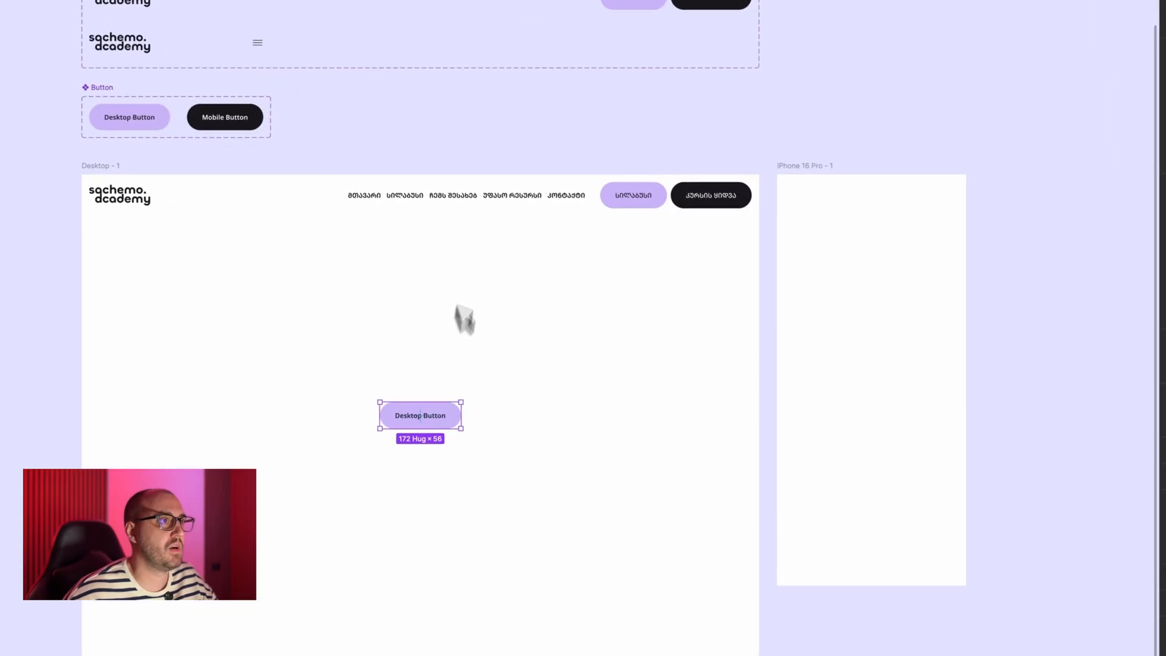
{"action": "left_click", "coordinate": [565, 222]}
{"action": "left_click", "coordinate": [448, 416]}
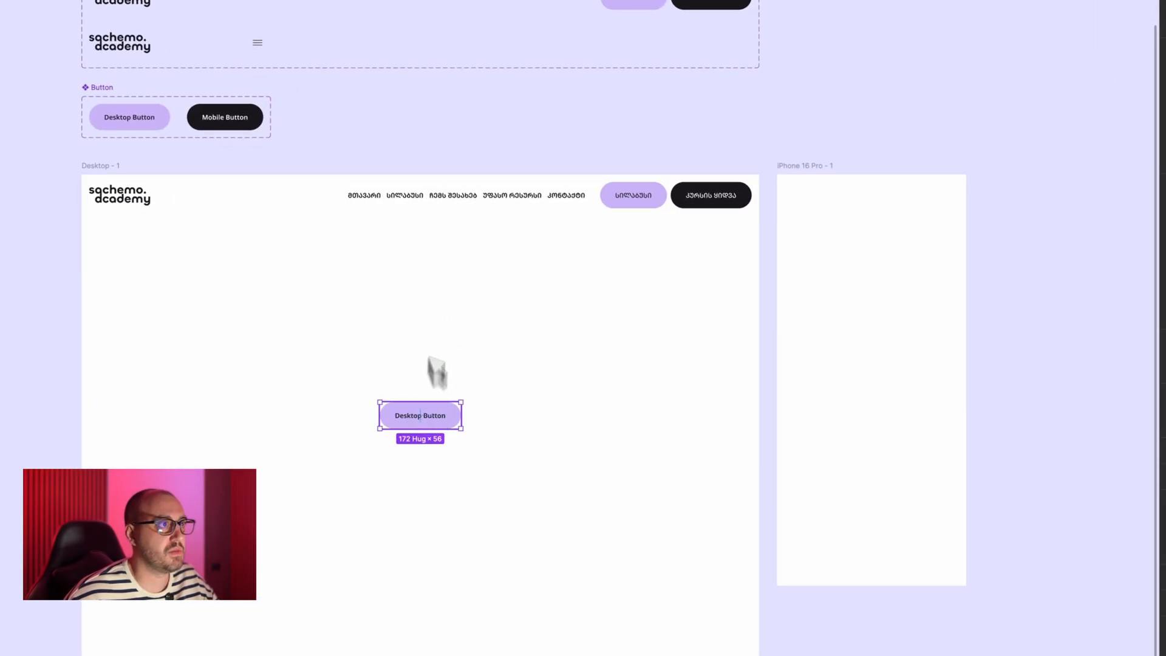
{"action": "left_click", "coordinate": [402, 208], "text": "shift"}
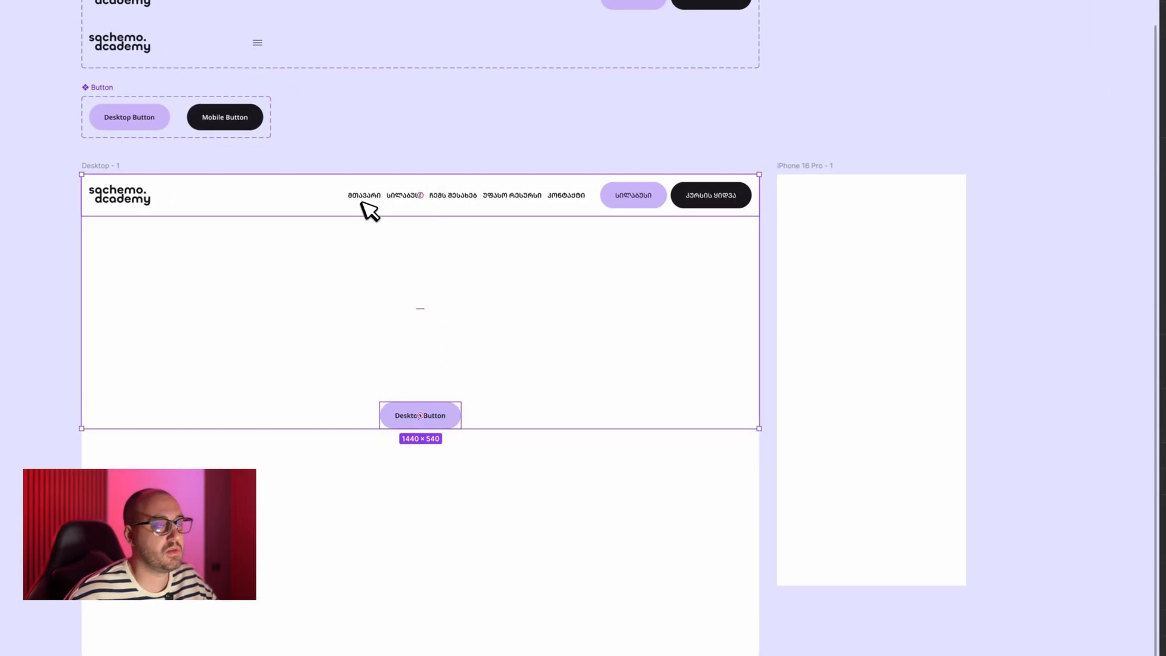
{"action": "left_click_drag", "start_coordinate": [369, 209], "coordinate": [935, 192]}
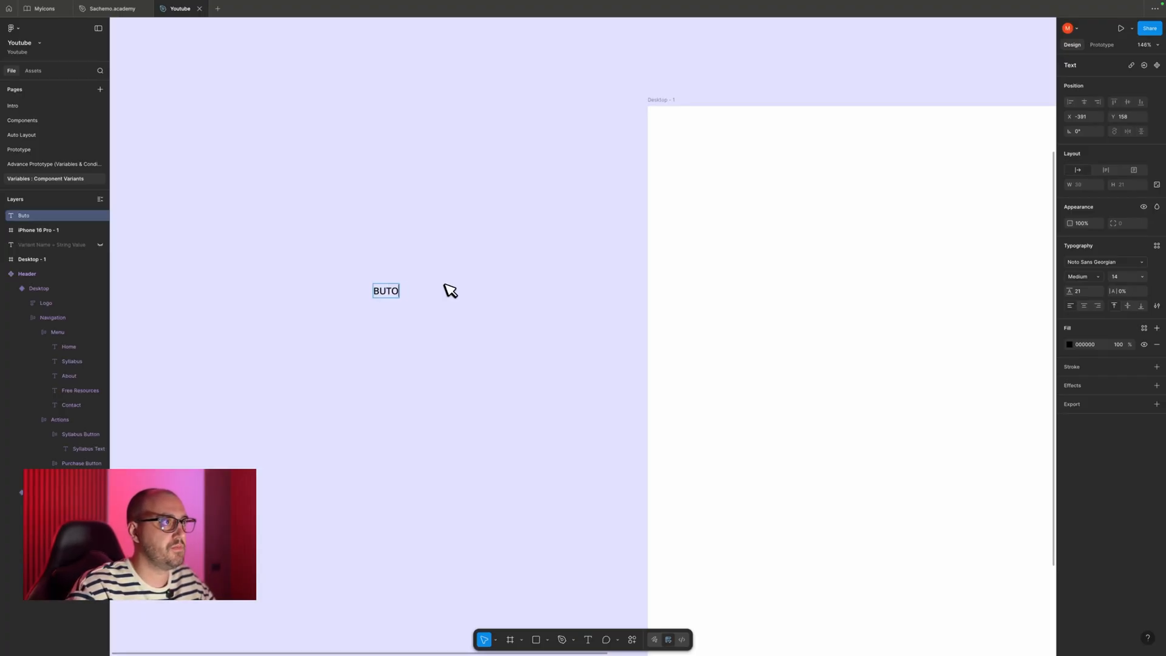
- Finish the text BUTTON beside the Desktop - 1 frame and wrap it in an auto layout frame
{"action": "left_click", "coordinate": [461, 279]}
{"action": "scroll", "coordinate": [461, 281], "scroll_direction": "left", "scroll_amount": 2}
{"action": "scroll", "coordinate": [454, 293], "scroll_direction": "up", "scroll_amount": 3}
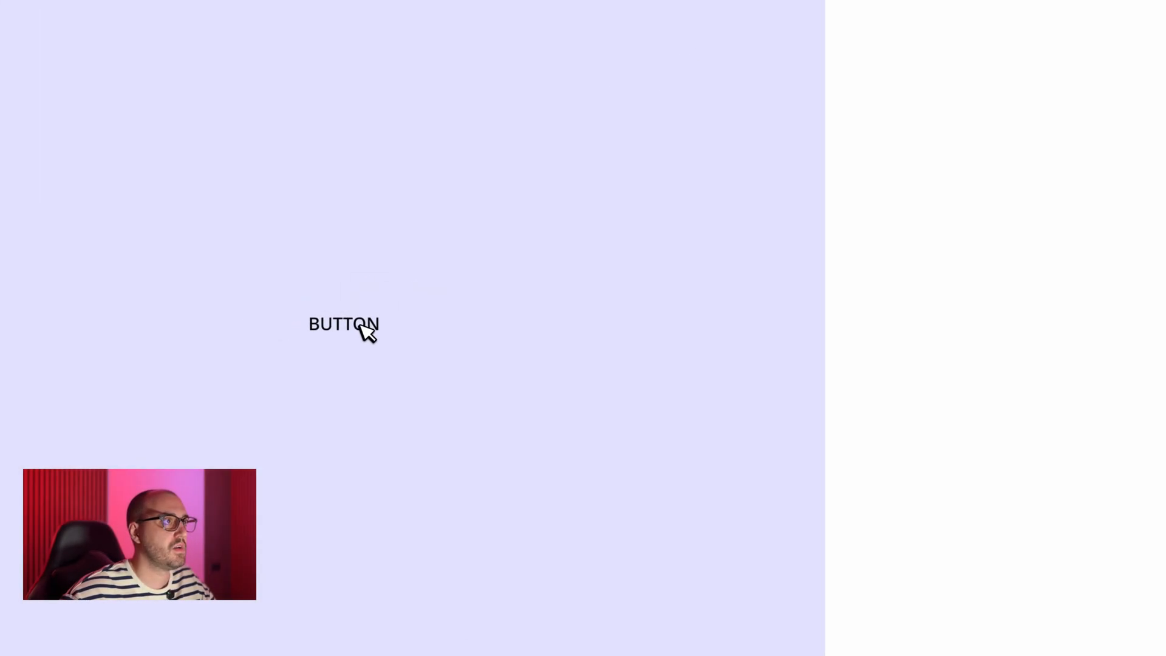
{"action": "left_click", "coordinate": [453, 295]}
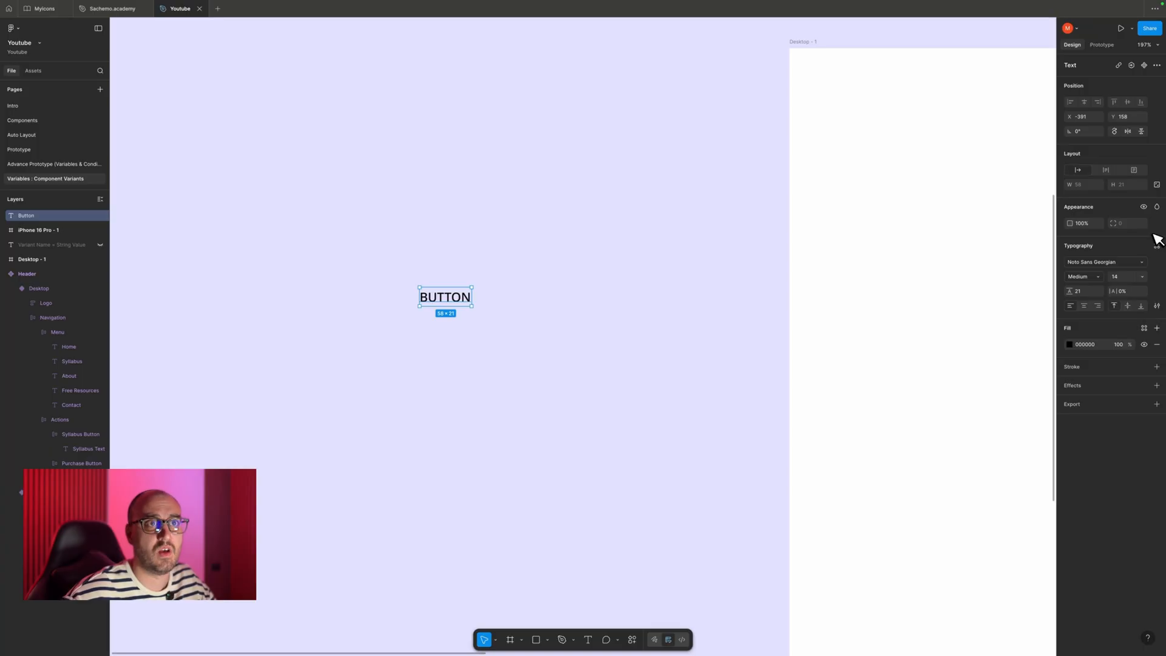
{"action": "key", "text": "shift+a"}
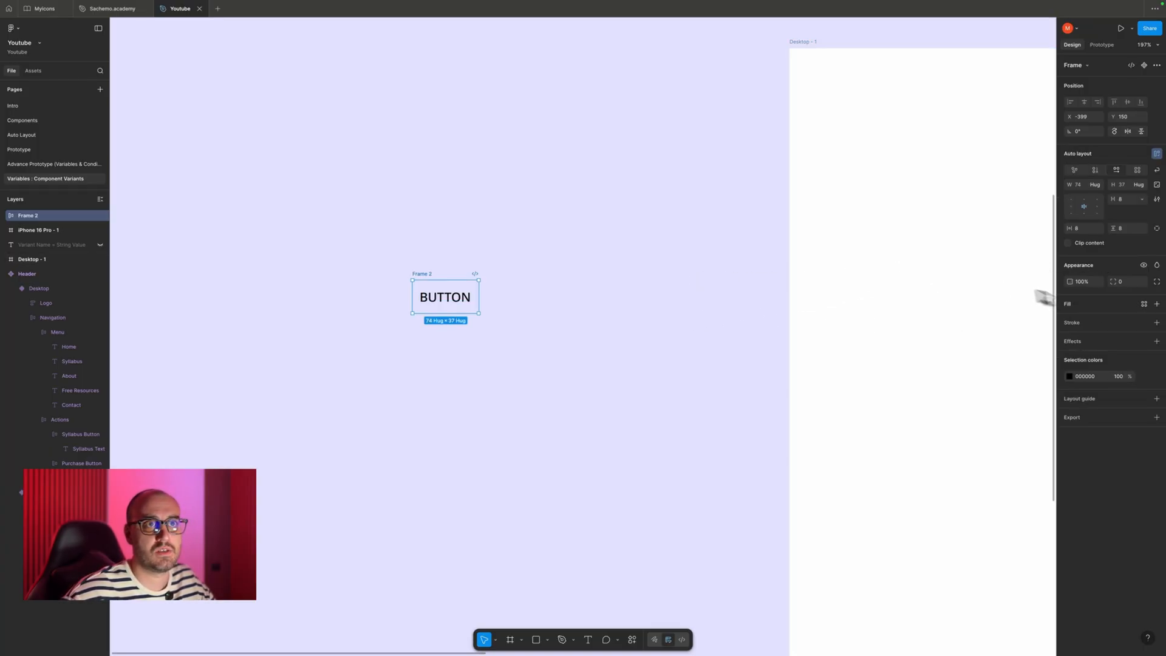
- Add a solid black fill to the auto layout frame around the BUTTON text
{"action": "left_click", "coordinate": [1157, 304]}
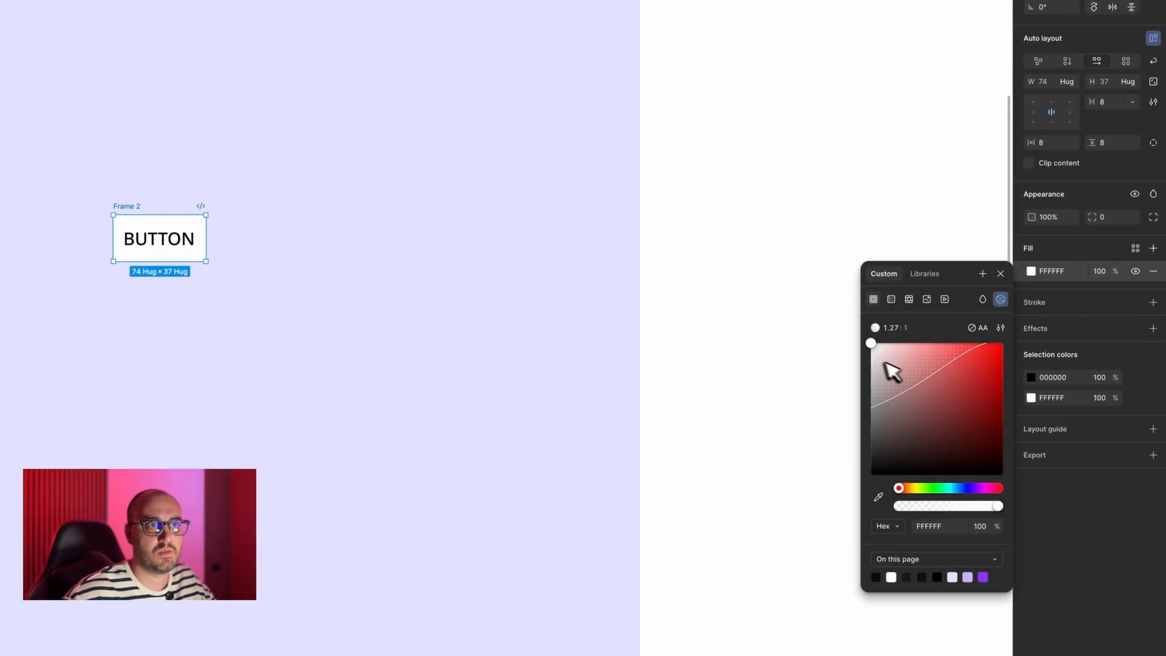
{"action": "left_click_drag", "start_coordinate": [887, 428], "coordinate": [872, 474]}
{"action": "left_click", "coordinate": [471, 389]}
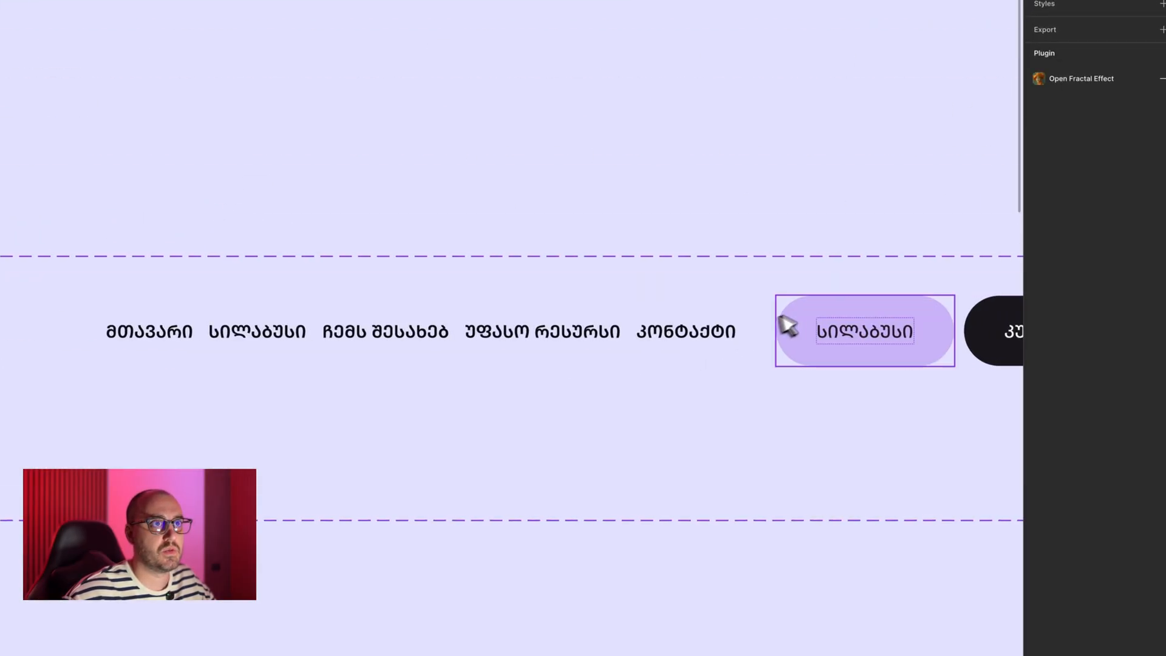
- Change the BUTTON frame's fill to CAB3F8, copying the colour from the purple button in the header
{"action": "left_click", "coordinate": [808, 317]}
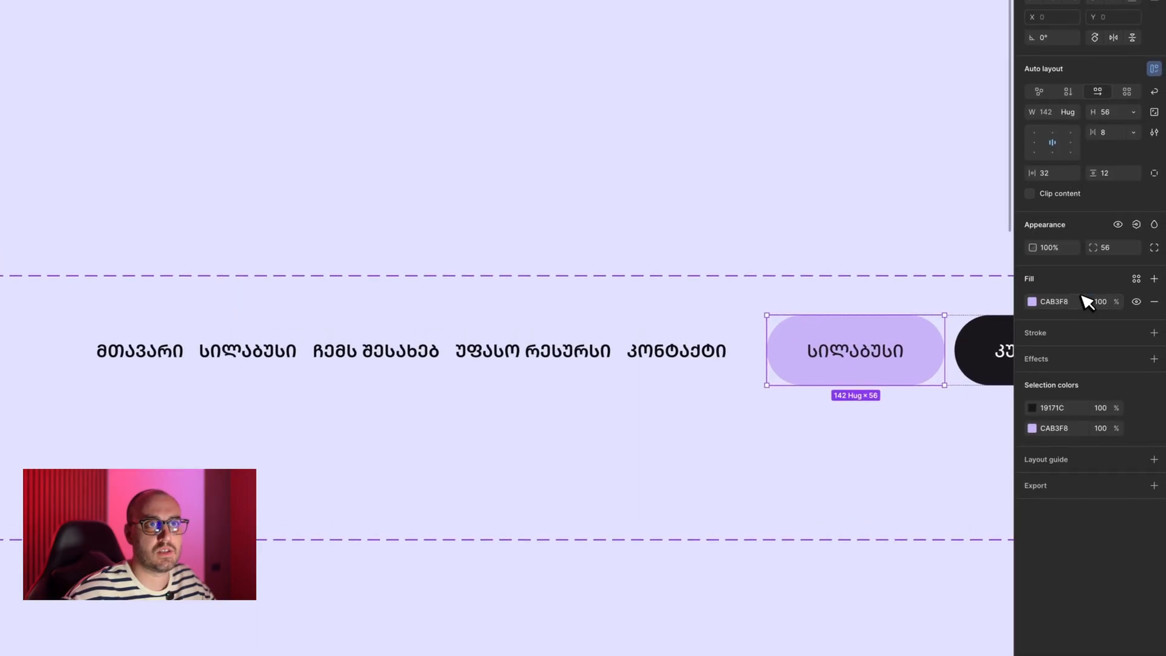
{"action": "left_click", "coordinate": [1073, 282]}
{"action": "key", "text": "ctrl+c"}
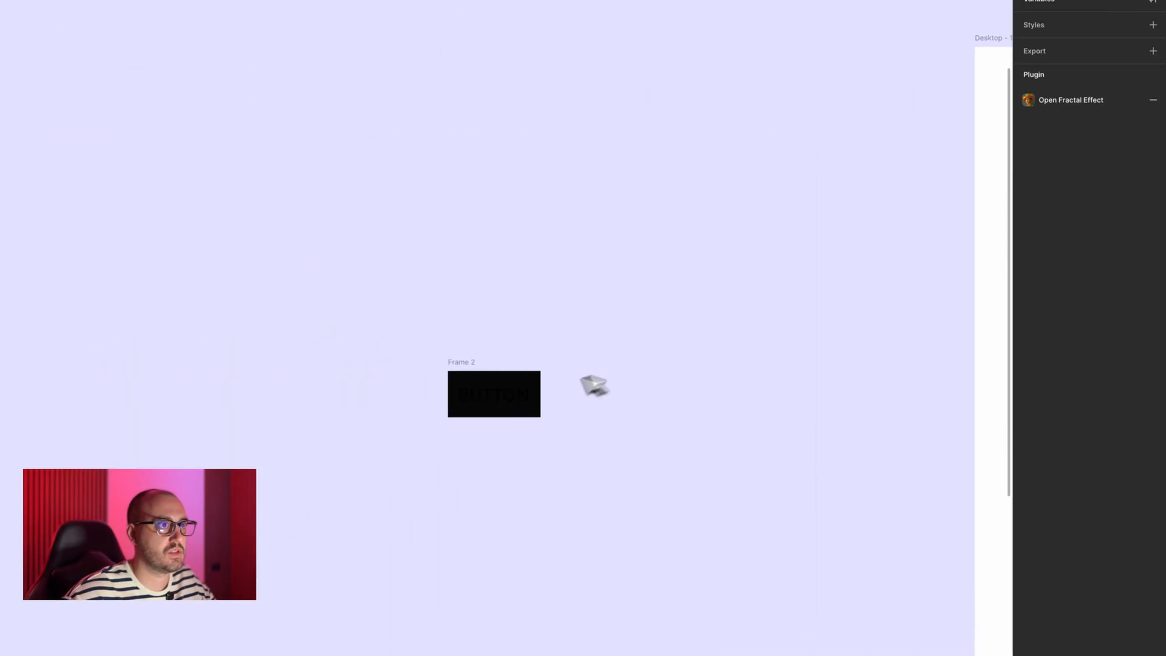
{"action": "left_click", "coordinate": [471, 371]}
{"action": "left_click", "coordinate": [1062, 306]}
{"action": "key", "text": "ctrl+v"}
{"action": "key", "text": "Return"}
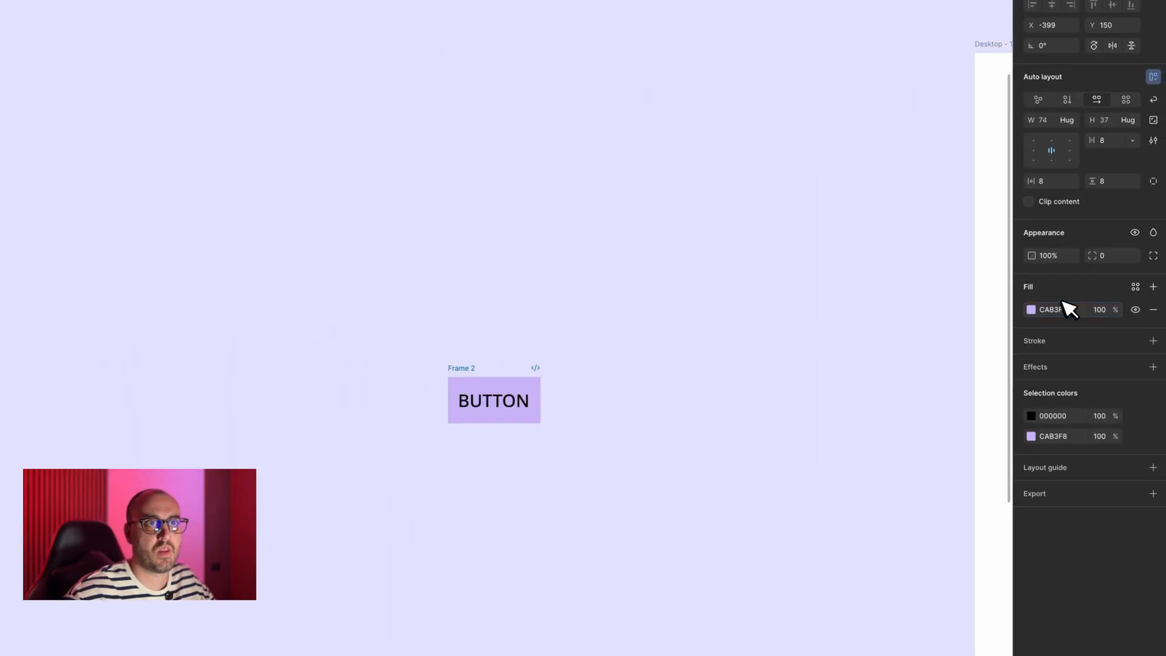
- Set the BUTTON text colour to 19171C, copied from the label of the header's purple button
{"action": "scroll", "coordinate": [668, 346], "scroll_direction": "right", "scroll_amount": 20}
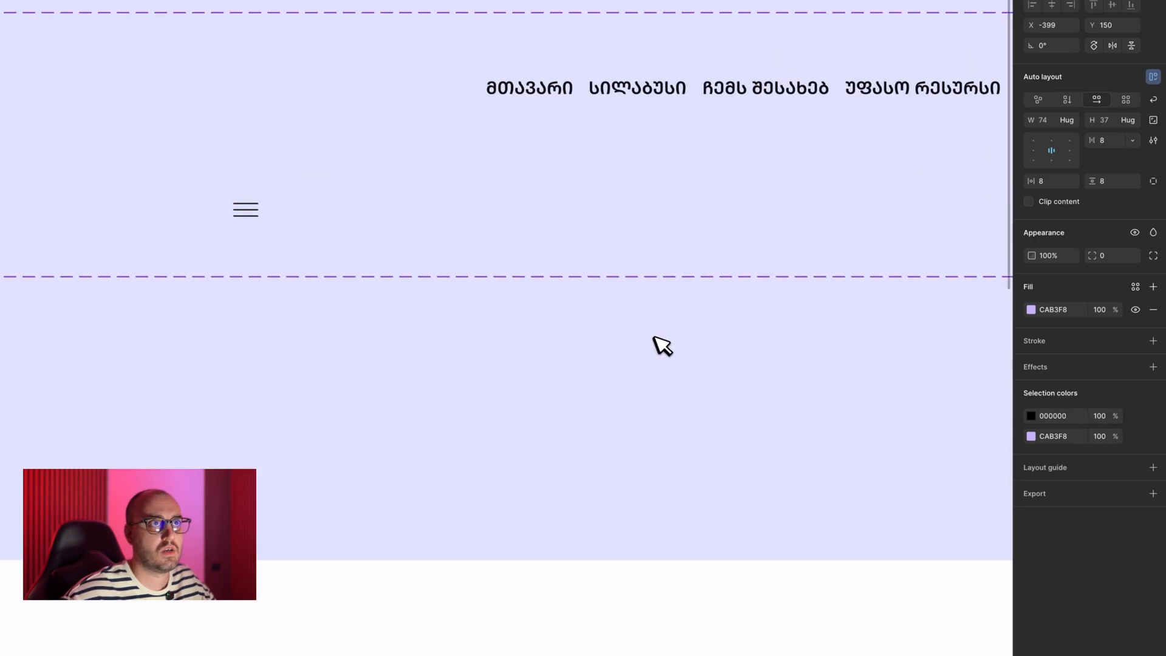
{"action": "scroll", "coordinate": [656, 304], "scroll_direction": "up", "scroll_amount": 2}
{"action": "left_click", "coordinate": [643, 236], "text": "super"}
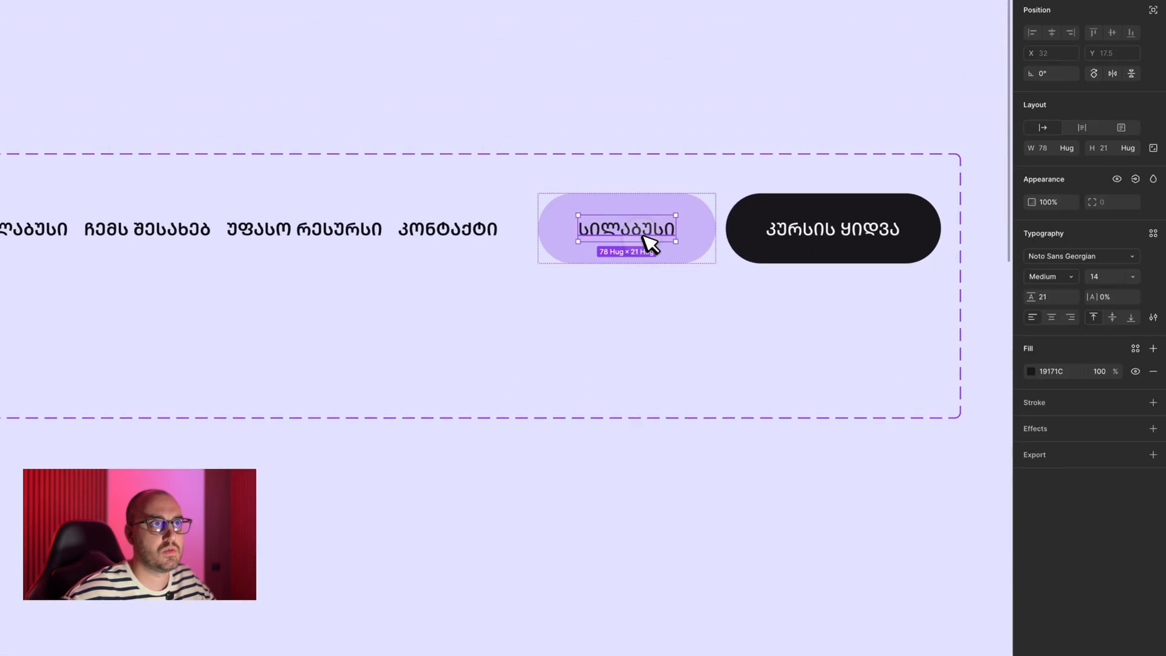
{"action": "left_click", "coordinate": [1054, 371]}
{"action": "key", "text": "super+c"}
{"action": "scroll", "coordinate": [608, 428], "scroll_direction": "left", "scroll_amount": 10}
{"action": "scroll", "coordinate": [608, 428], "scroll_direction": "down", "scroll_amount": 3}
{"action": "scroll", "coordinate": [560, 429], "scroll_direction": "down", "scroll_amount": 8}
{"action": "scroll", "coordinate": [553, 429], "scroll_direction": "left", "scroll_amount": 15}
{"action": "scroll", "coordinate": [550, 425], "scroll_direction": "up", "scroll_amount": 4}
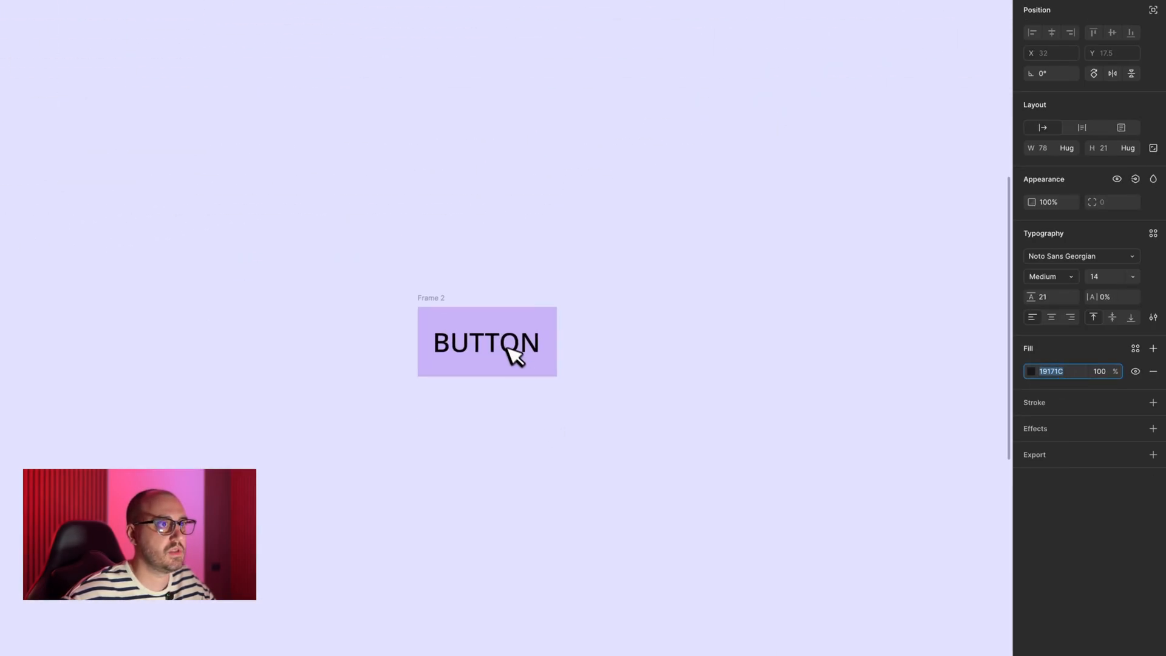
{"action": "scroll", "coordinate": [508, 343], "scroll_direction": "up", "scroll_amount": 1}
{"action": "left_click", "coordinate": [510, 376], "text": "super"}
{"action": "key", "text": "super+v"}
{"action": "left_click", "coordinate": [642, 407]}
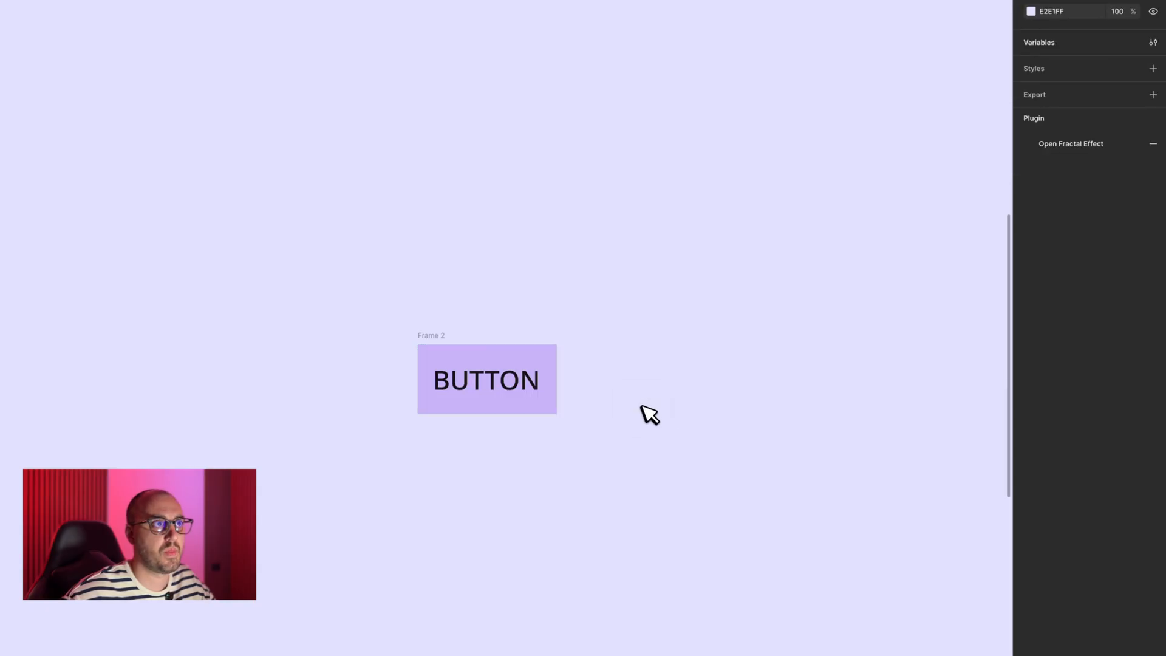
- Set the BUTTON frame's auto layout padding to 32 horizontally and 16 vertically
{"action": "scroll", "coordinate": [641, 406], "scroll_direction": "down", "scroll_amount": 2}
{"action": "scroll", "coordinate": [641, 407], "scroll_direction": "right", "scroll_amount": 18}
{"action": "scroll", "coordinate": [642, 406], "scroll_direction": "up", "scroll_amount": 8}
{"action": "scroll", "coordinate": [642, 406], "scroll_direction": "left", "scroll_amount": 14}
{"action": "scroll", "coordinate": [641, 406], "scroll_direction": "down", "scroll_amount": 6}
{"action": "scroll", "coordinate": [648, 414], "scroll_direction": "left", "scroll_amount": 10}
{"action": "scroll", "coordinate": [648, 413], "scroll_direction": "down", "scroll_amount": 5}
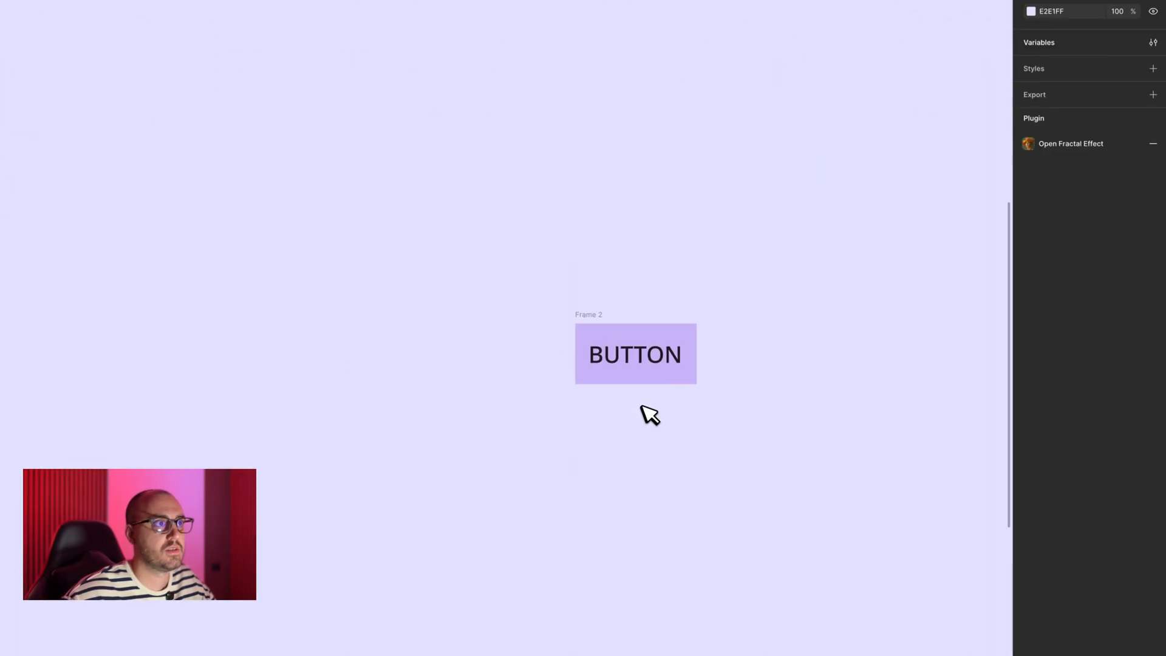
{"action": "left_click", "coordinate": [589, 308]}
{"action": "scroll", "coordinate": [729, 286], "scroll_direction": "up", "scroll_amount": 1}
{"action": "left_click", "coordinate": [1062, 250]}
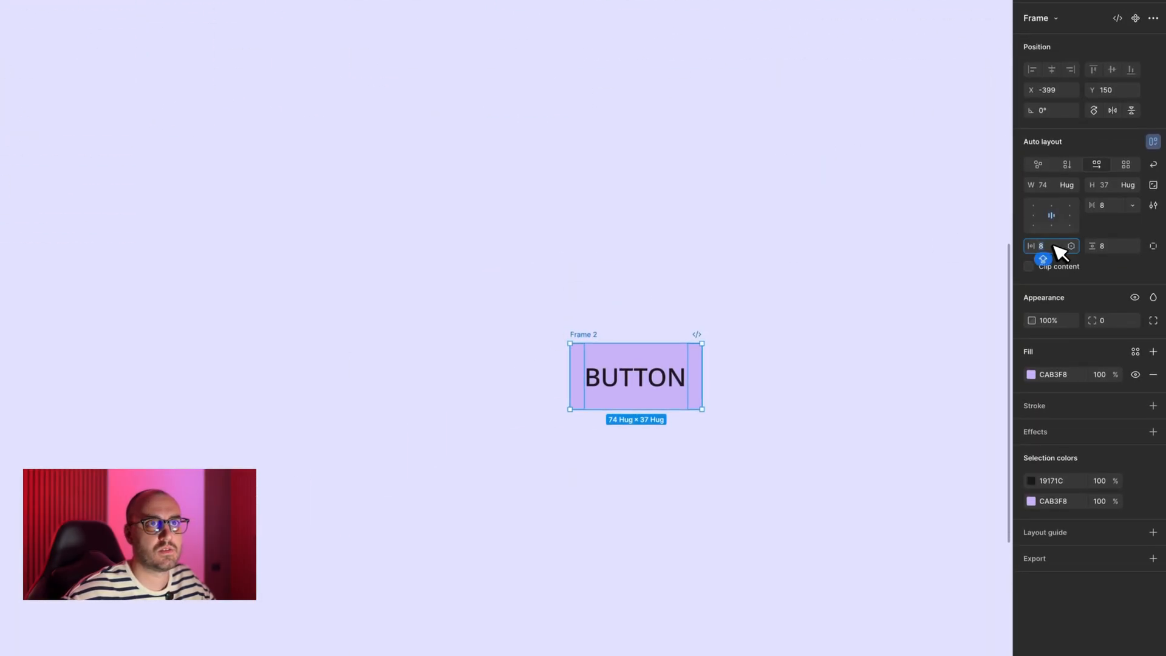
{"action": "type", "text": "32"}
{"action": "key", "text": "Tab"}
{"action": "type", "text": "1"}
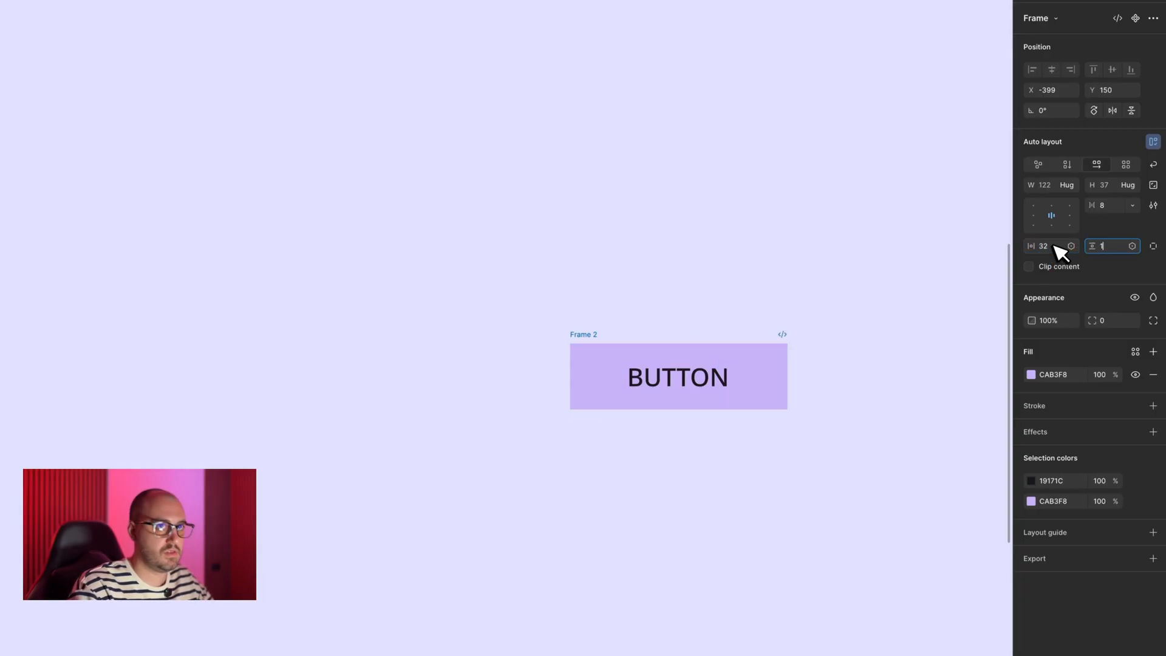
{"action": "key", "text": "Return"}
- Round the BUTTON frame into a pill shape with a corner radius of 35
{"action": "scroll", "coordinate": [563, 318], "scroll_direction": "right", "scroll_amount": 6}
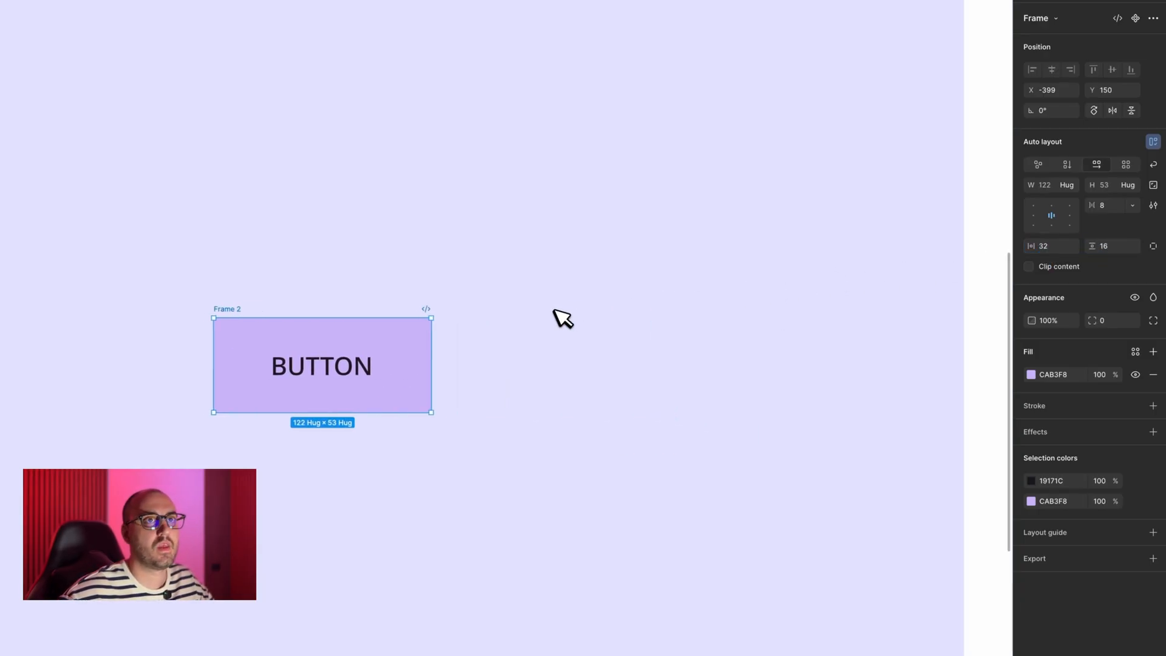
{"action": "key", "text": "shift+Up"}
{"action": "key", "text": "shift+Up"}
{"action": "key", "text": "shift+Up"}
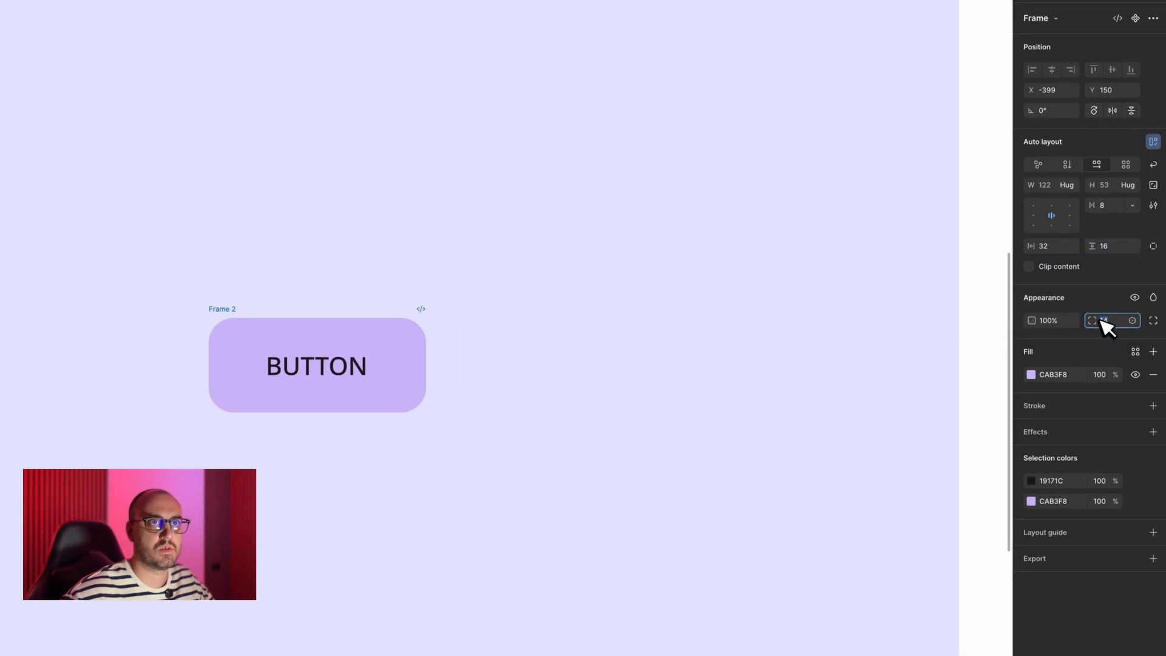
{"action": "left_click", "coordinate": [533, 333]}
- Turn the BUTTON frame into a component and add a second variant to it
{"action": "left_click", "coordinate": [234, 309]}
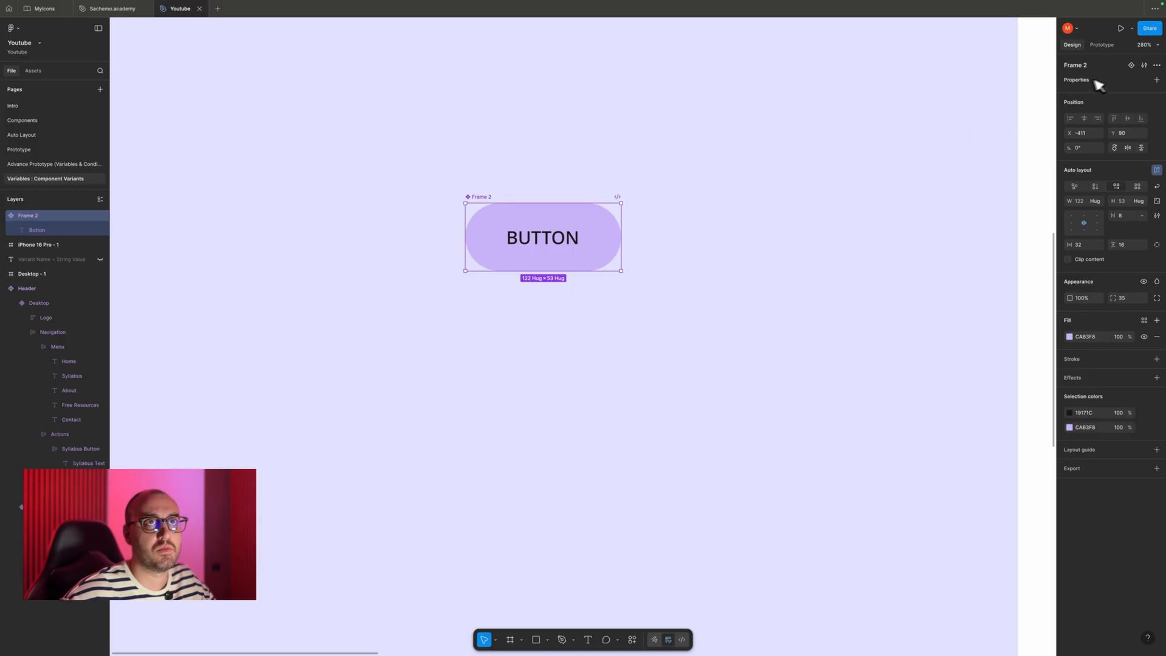
{"action": "left_click", "coordinate": [1131, 65]}
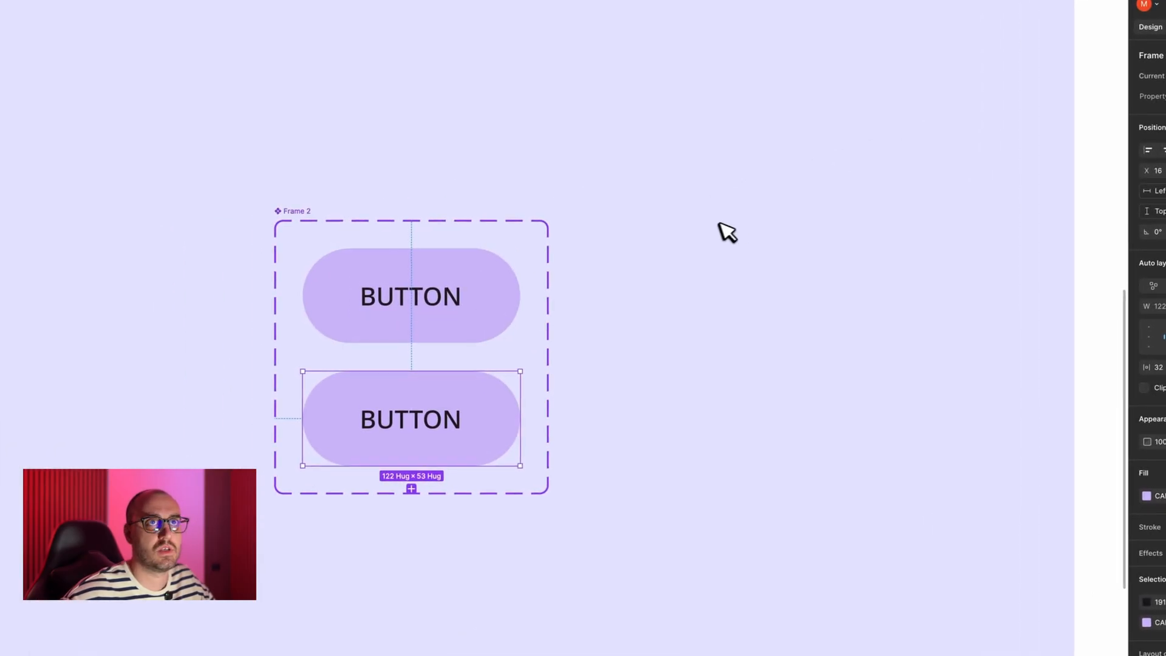
{"action": "left_click", "coordinate": [719, 223]}
{"action": "scroll", "coordinate": [712, 224], "scroll_direction": "right", "scroll_amount": 5}
{"action": "scroll", "coordinate": [712, 223], "scroll_direction": "down", "scroll_amount": 5}
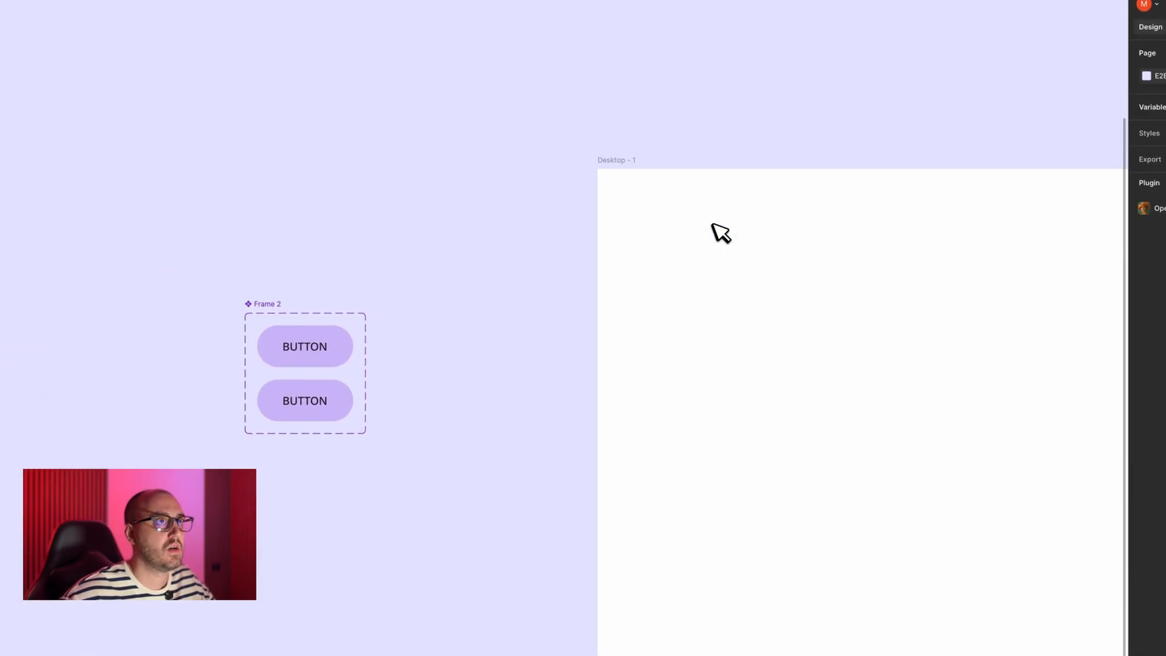
- Move the two-variant component set up closer to the Desktop - 1 frame and rename it Button
{"action": "left_click", "coordinate": [272, 299]}
{"action": "left_click_drag", "start_coordinate": [365, 290], "coordinate": [492, 161]}
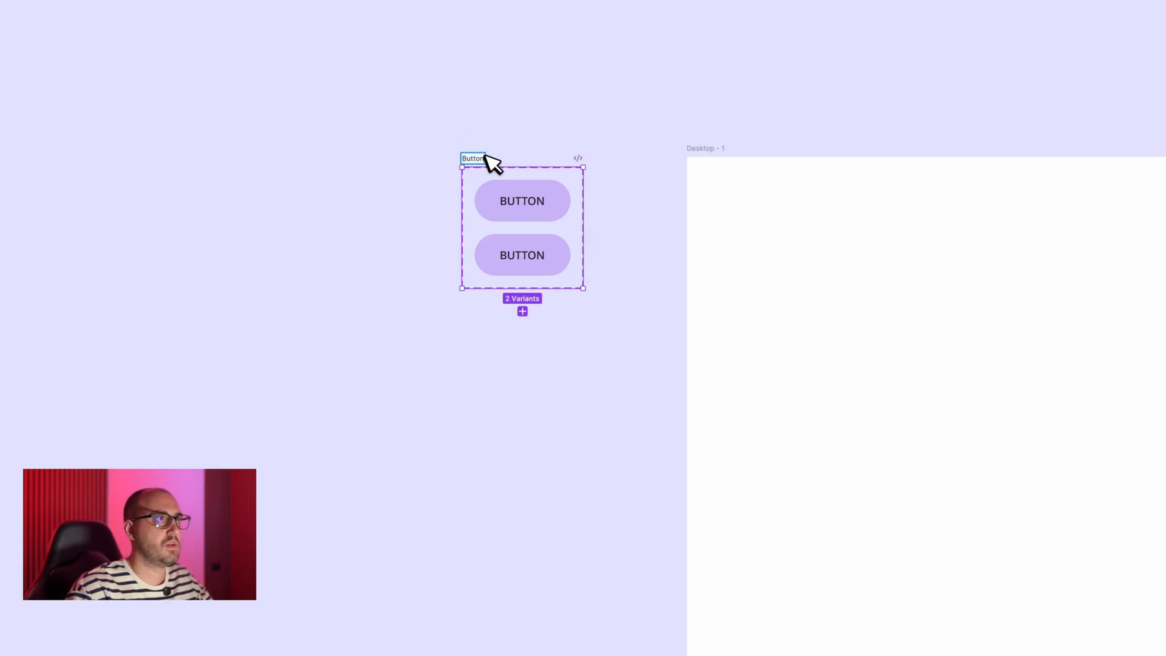
{"action": "left_click", "coordinate": [423, 176]}
{"action": "scroll", "coordinate": [425, 176], "scroll_direction": "right", "scroll_amount": 2}
{"action": "scroll", "coordinate": [425, 175], "scroll_direction": "up", "scroll_amount": 1}
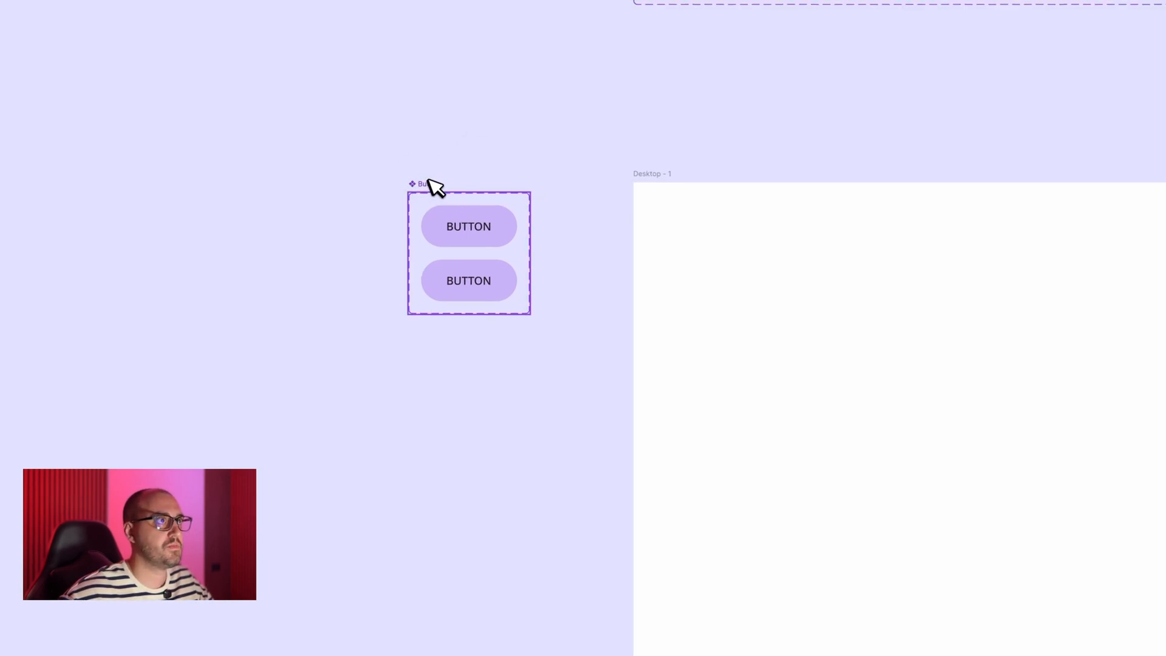
{"action": "mouse_move", "coordinate": [430, 180]}
{"action": "left_mouse_down"}
{"action": "mouse_move", "coordinate": [430, 159]}
{"action": "mouse_move", "coordinate": [430, 171]}
{"action": "left_mouse_up"}
{"action": "scroll", "coordinate": [486, 163], "scroll_direction": "up", "scroll_amount": 5}
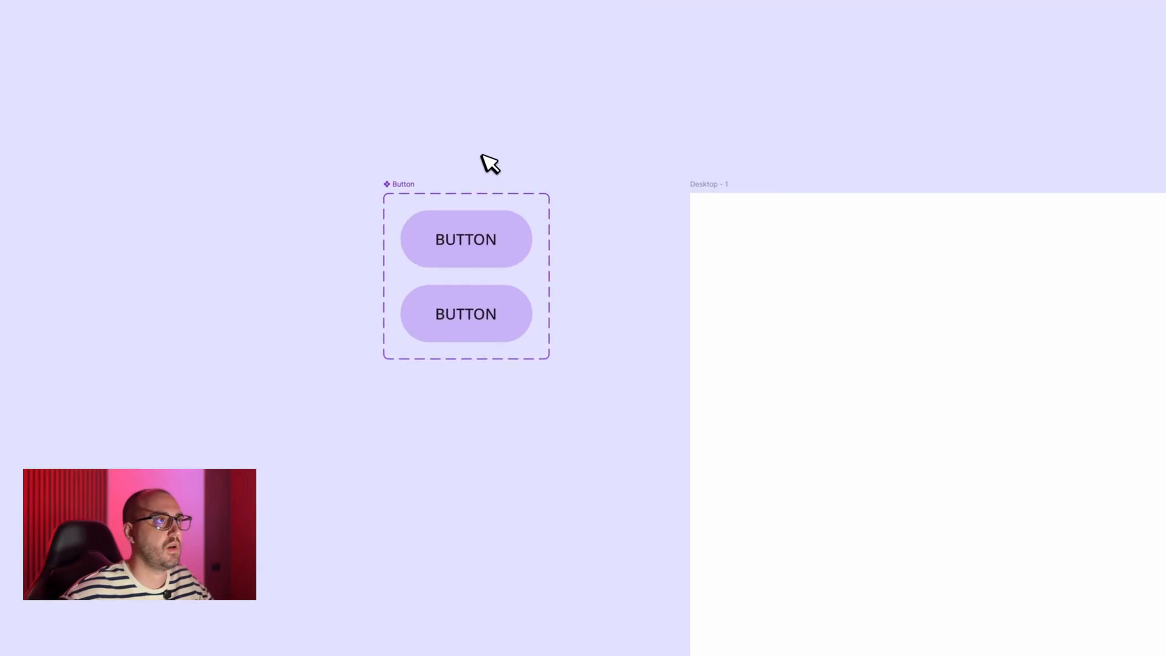
- Change the fill of the lower button variant to 19171C, reusing its text colour
{"action": "left_click", "coordinate": [531, 375]}
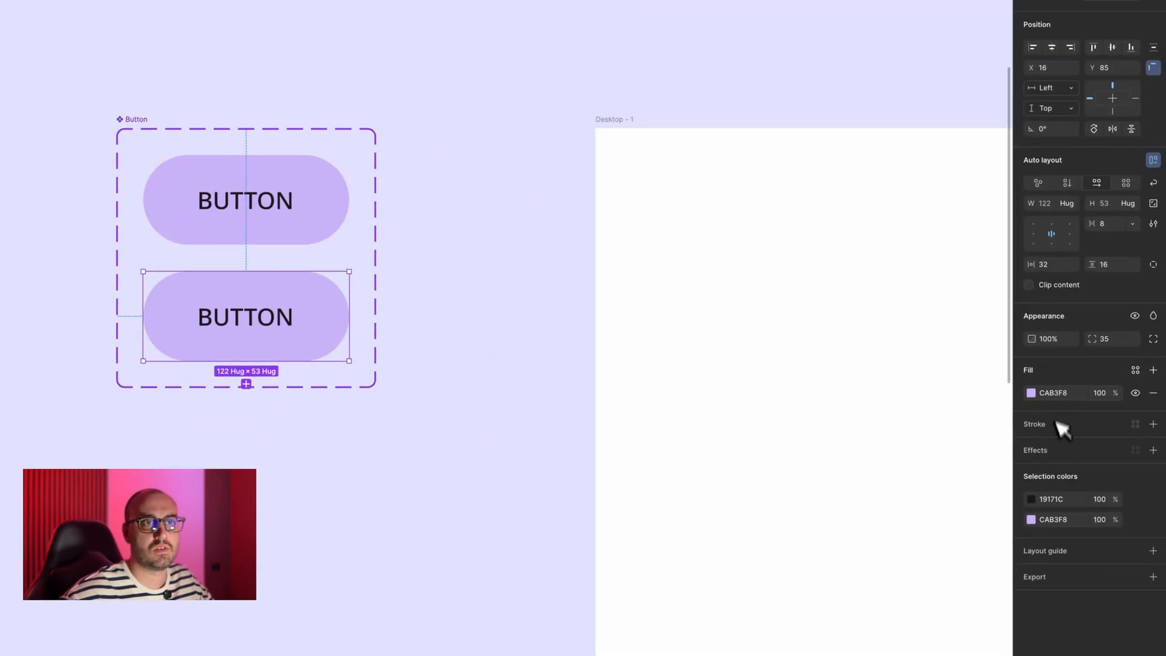
{"action": "left_click", "coordinate": [1058, 394]}
{"action": "left_click", "coordinate": [1064, 498]}
{"action": "key", "text": "ctrl+c"}
{"action": "left_click", "coordinate": [1065, 392]}
{"action": "key", "text": "ctrl+v"}
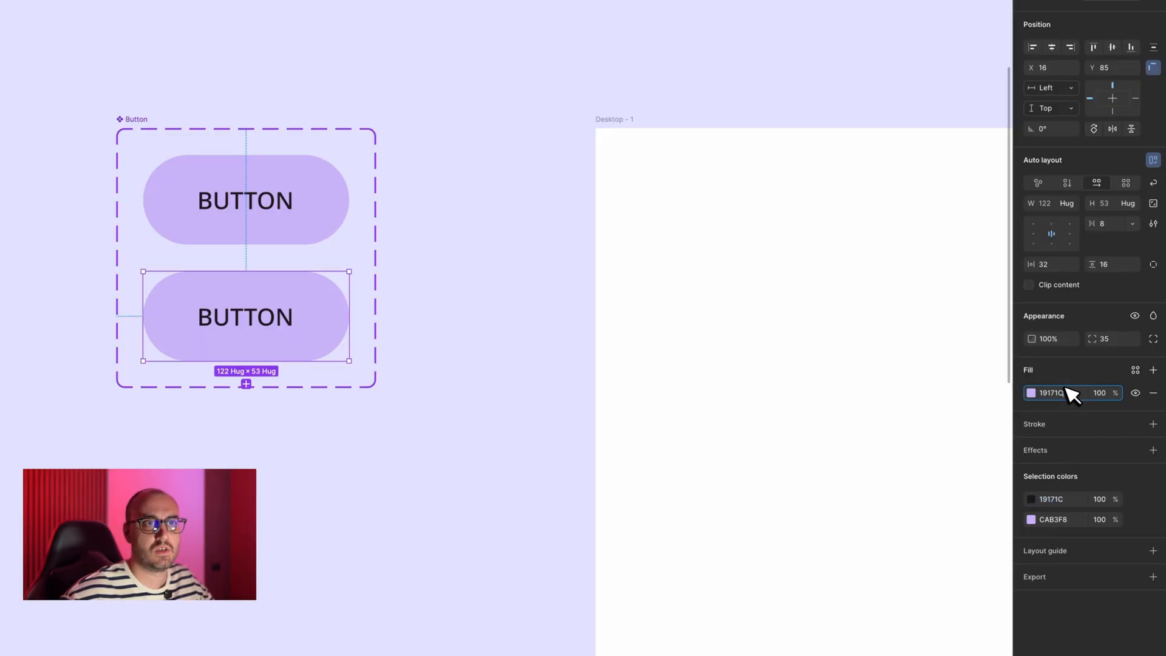
{"action": "key", "text": "Return"}
- Set the text colour of the dark button variant to white, FFFFFF
{"action": "double_click", "coordinate": [277, 320]}
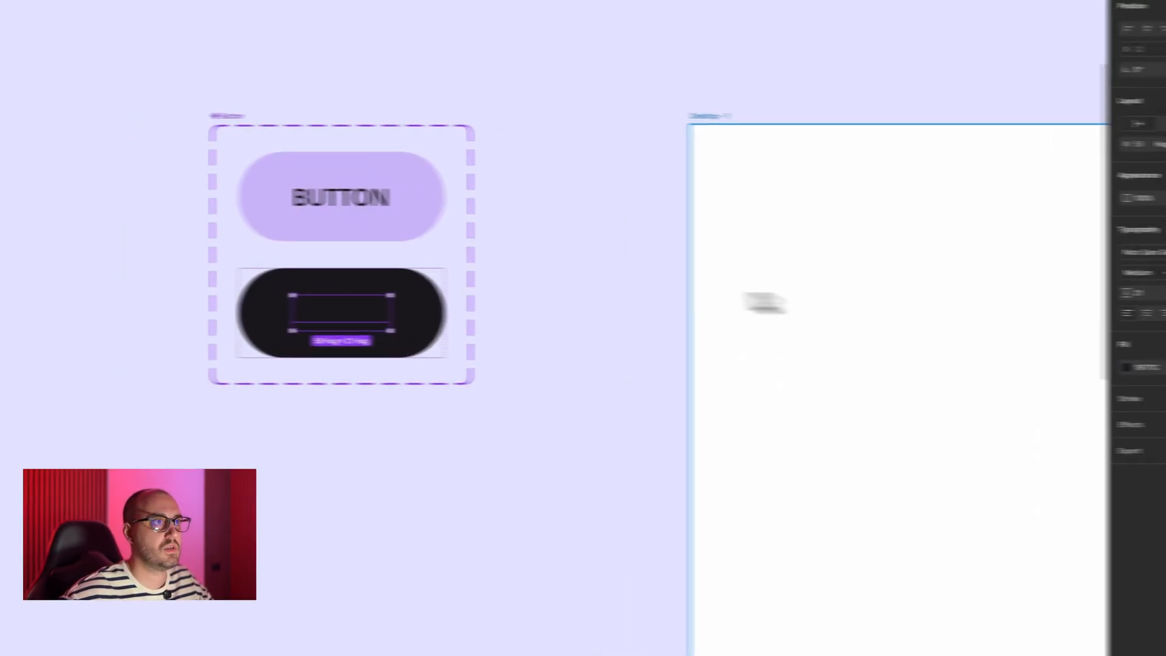
{"action": "left_click", "coordinate": [1057, 367]}
{"action": "type", "text": "f"}
{"action": "key", "text": "Return"}
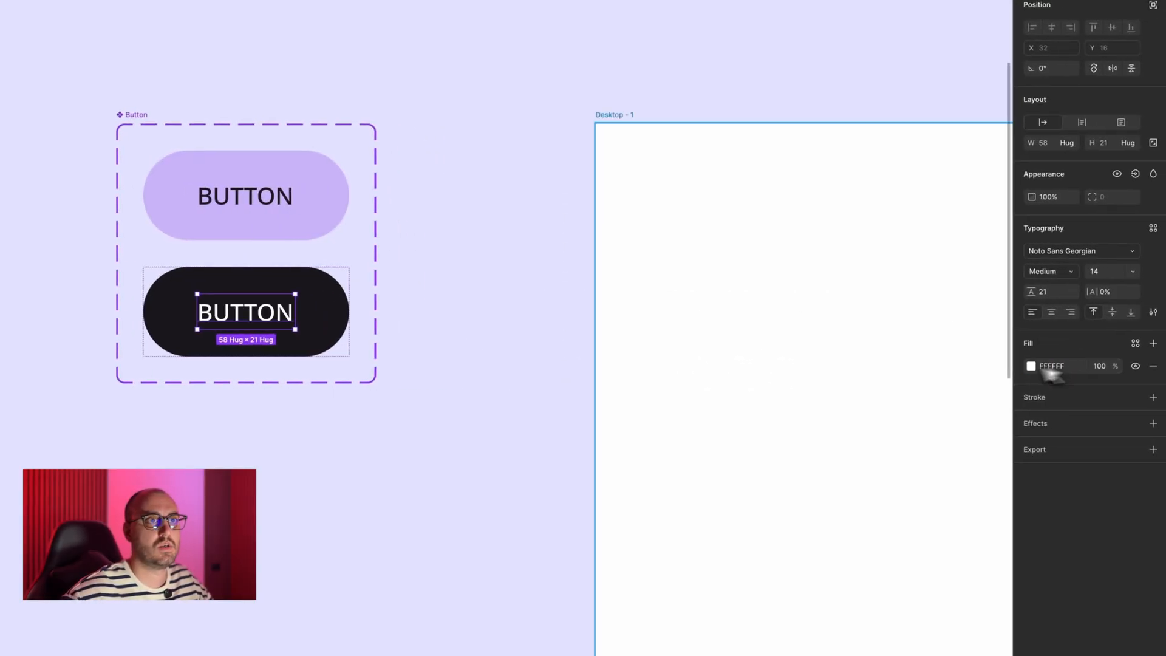
- Change the purple variant's label to DESKTOP and the dark variant's label to MOBILE
{"action": "double_click", "coordinate": [255, 195]}
{"action": "double_click", "coordinate": [521, 249]}
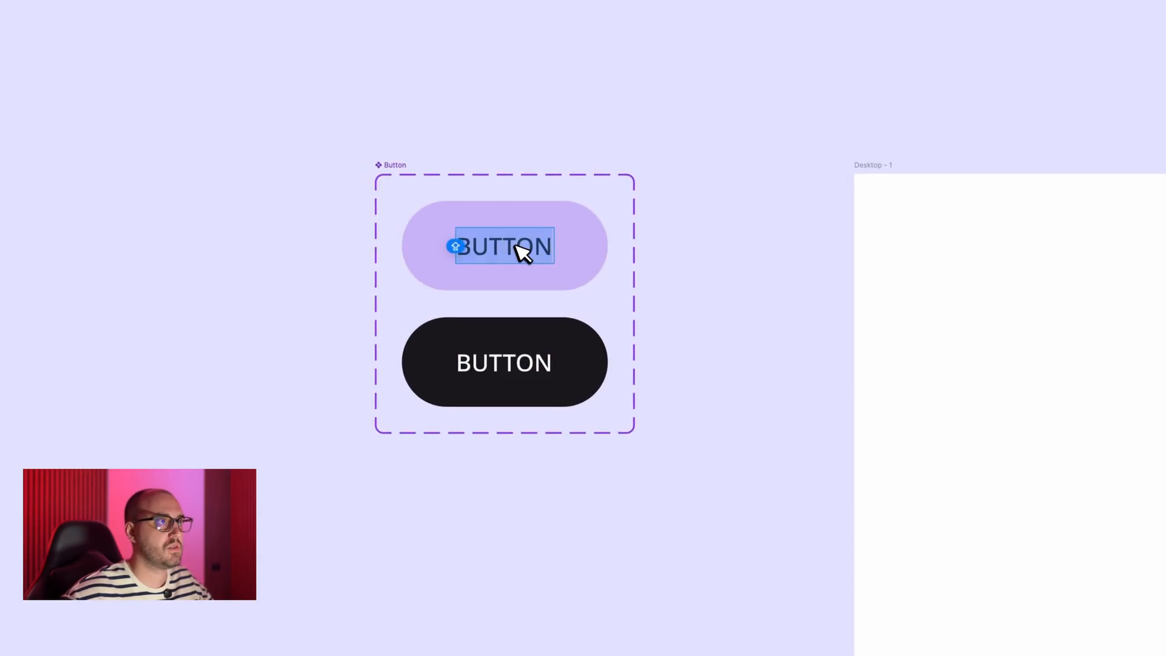
{"action": "type", "text": "DESKTOP"}
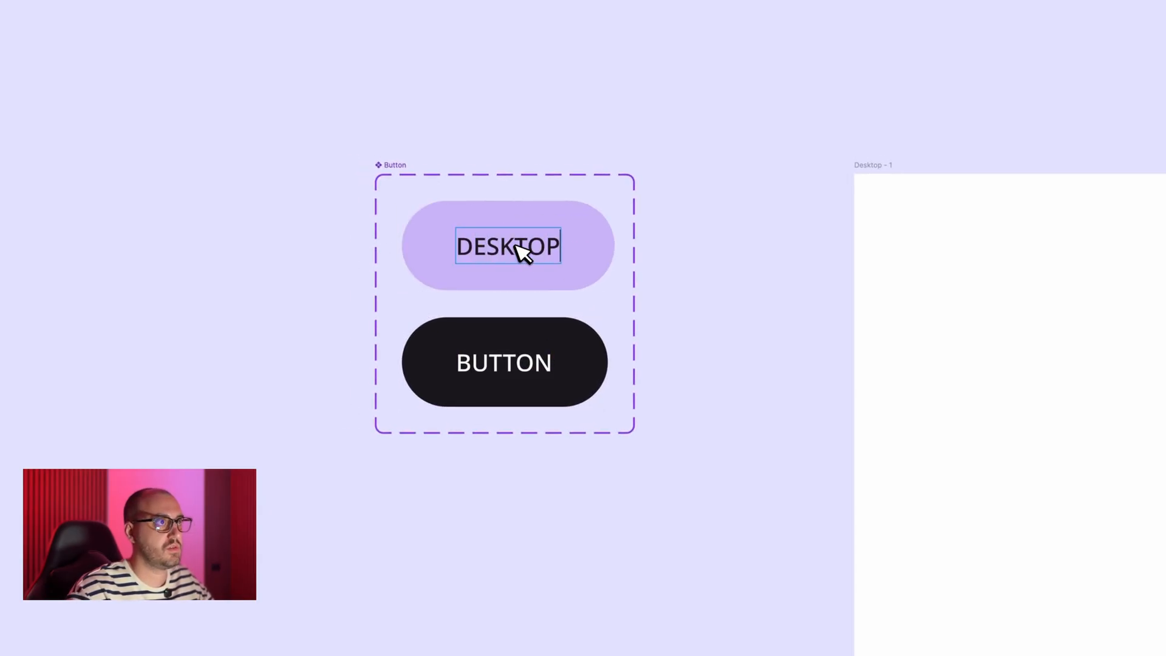
{"action": "double_click", "coordinate": [521, 362]}
{"action": "type", "text": "MOBILE"}
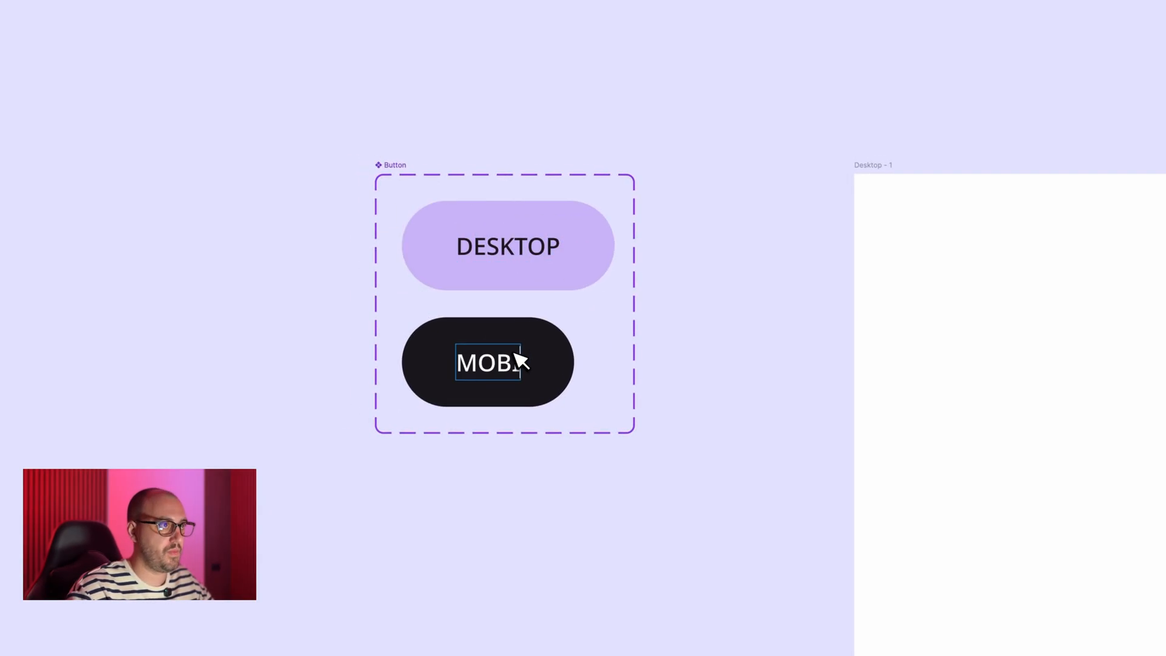
{"action": "left_click", "coordinate": [289, 286]}
{"action": "scroll", "coordinate": [289, 284], "scroll_direction": "down", "scroll_amount": 2}
{"action": "scroll", "coordinate": [289, 284], "scroll_direction": "right", "scroll_amount": 2}
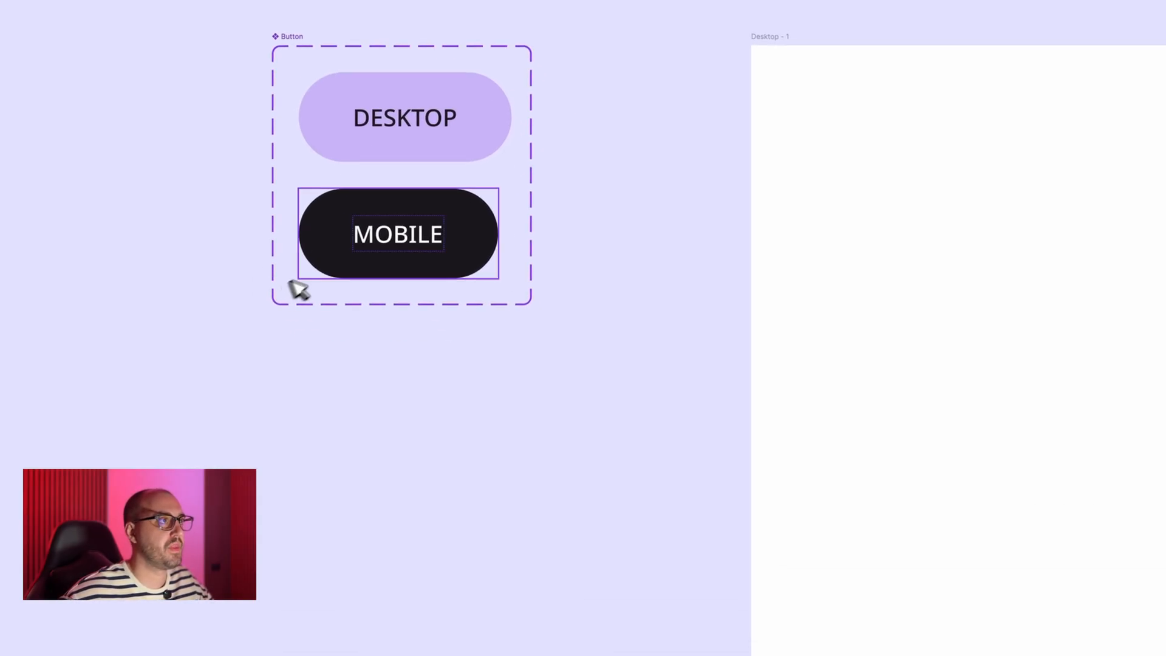
- Place instances of the DESKTOP button variant centred in the Desktop - 1 and iPhone 16 Pro - 1 frames
{"action": "scroll", "coordinate": [383, 248], "scroll_direction": "down", "scroll_amount": 3}
{"action": "left_click", "coordinate": [391, 190]}
{"action": "scroll", "coordinate": [393, 191], "scroll_direction": "down", "scroll_amount": 3}
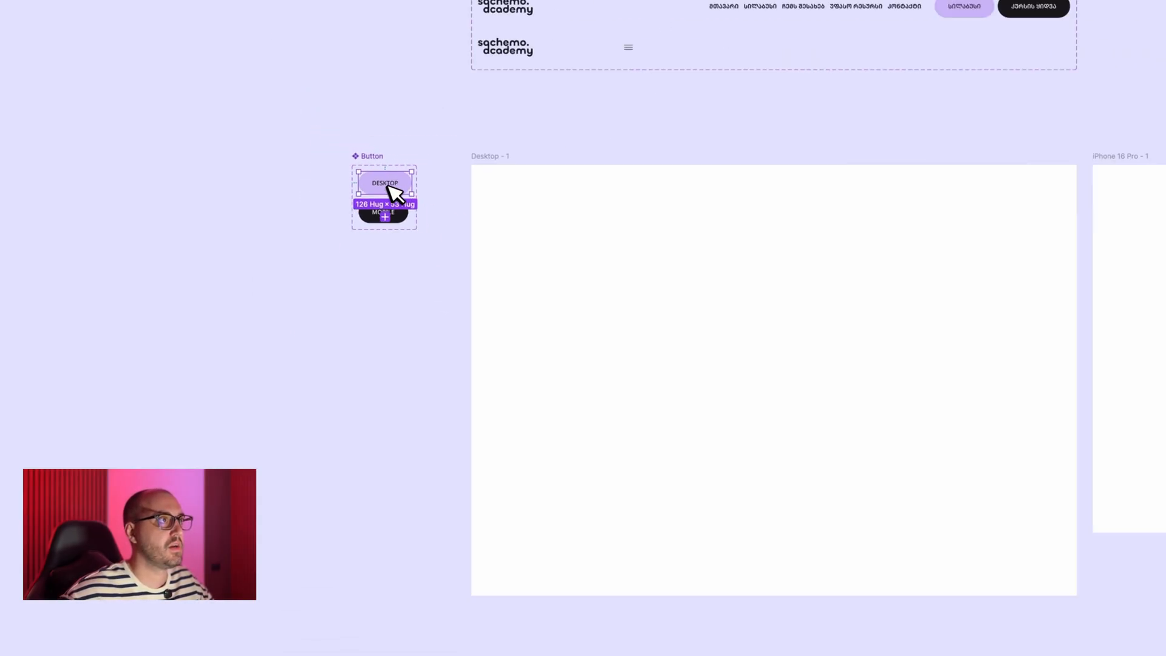
{"action": "left_click_drag", "start_coordinate": [385, 184], "coordinate": [769, 333]}
{"action": "scroll", "coordinate": [769, 333], "scroll_direction": "right", "scroll_amount": 2}
{"action": "scroll", "coordinate": [769, 332], "scroll_direction": "up", "scroll_amount": 3}
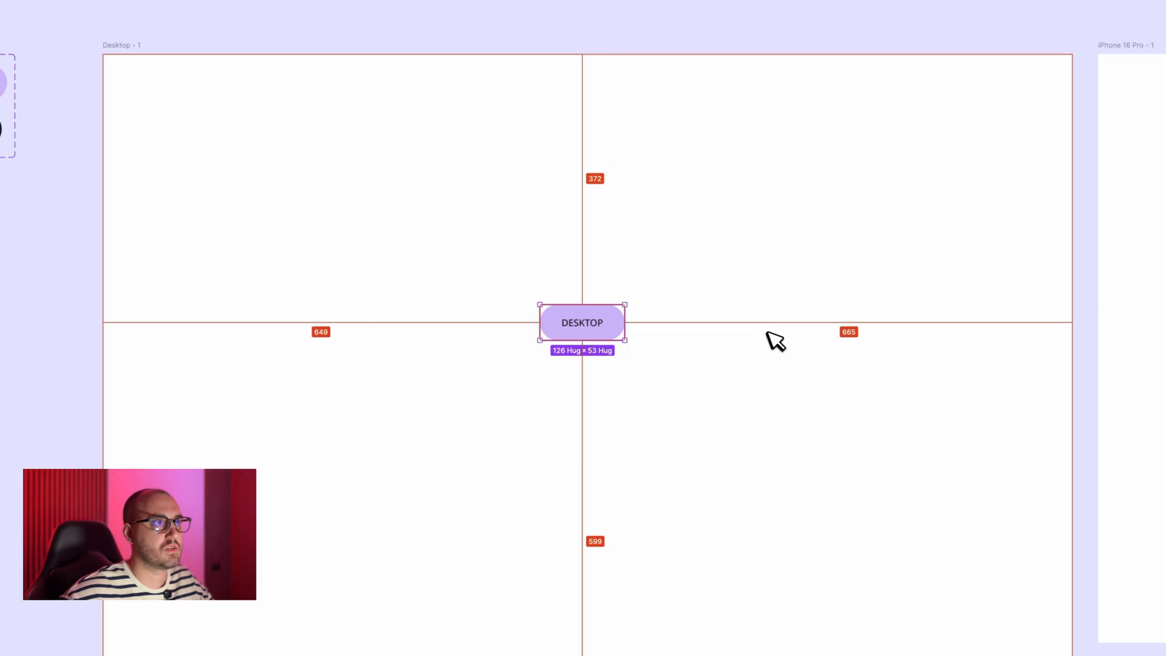
{"action": "key", "text": "alt+h"}
{"action": "key", "text": "alt+v"}
{"action": "scroll", "coordinate": [698, 310], "scroll_direction": "down", "scroll_amount": 3}
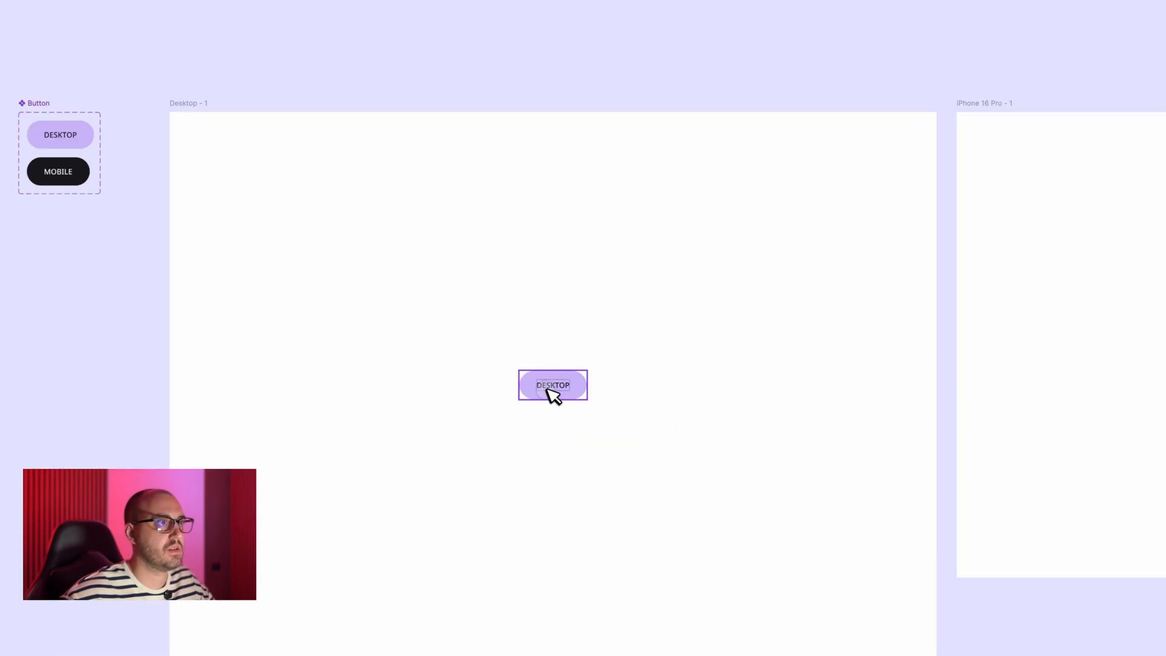
{"action": "left_click_drag", "start_coordinate": [562, 392], "coordinate": [1039, 356]}
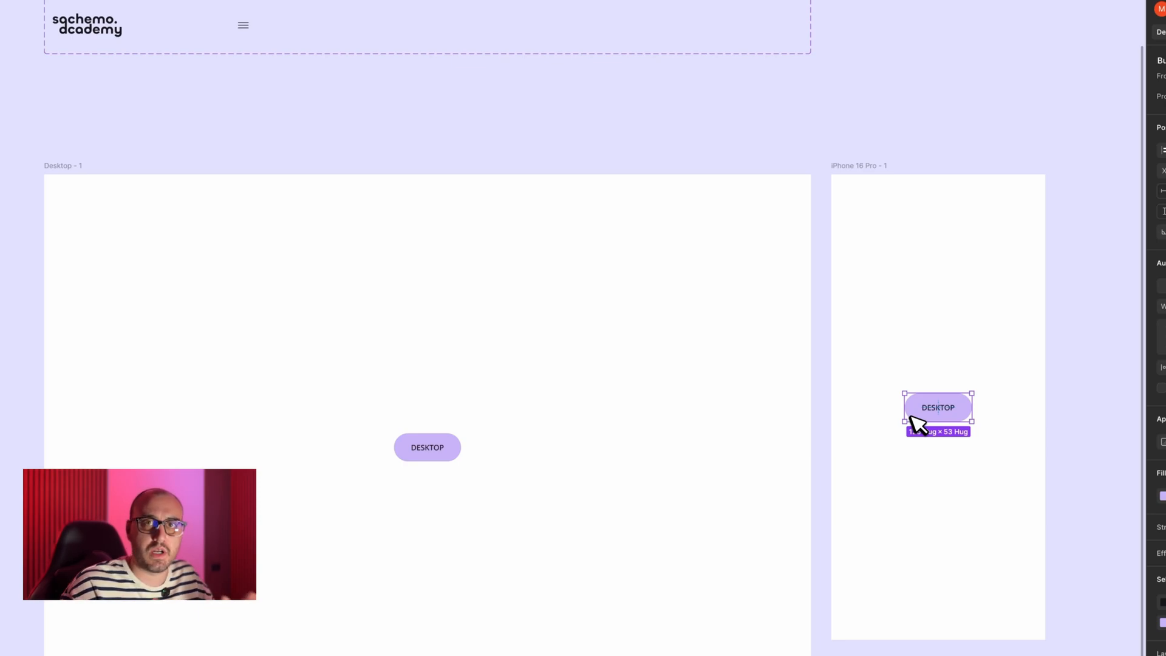
{"action": "left_click", "coordinate": [730, 169]}
- Create a new variable collection containing one string variable
{"action": "scroll", "coordinate": [732, 175], "scroll_direction": "down", "scroll_amount": 5}
{"action": "scroll", "coordinate": [731, 174], "scroll_direction": "up", "scroll_amount": 3}
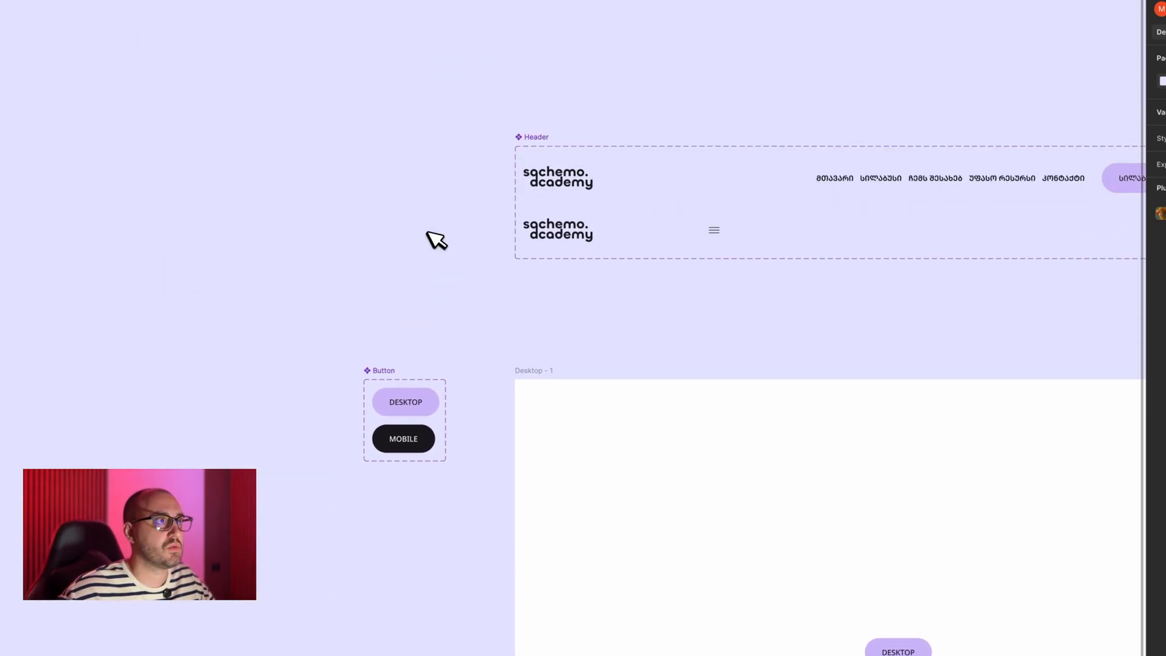
{"action": "left_click", "coordinate": [1153, 143]}
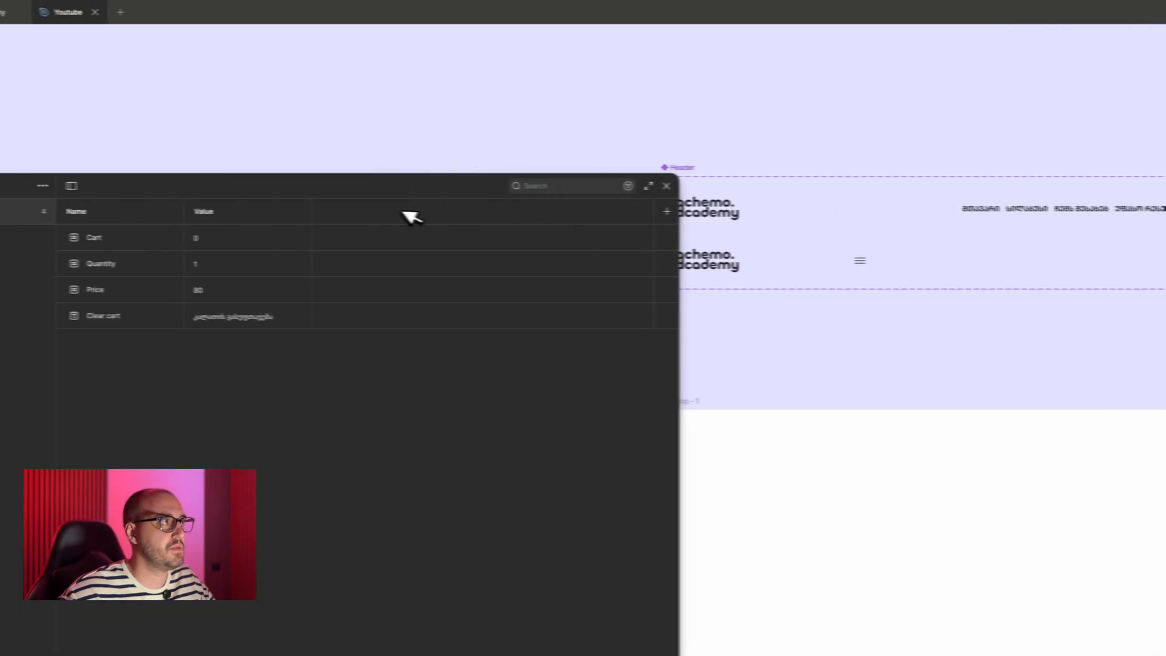
{"action": "left_click", "coordinate": [43, 186]}
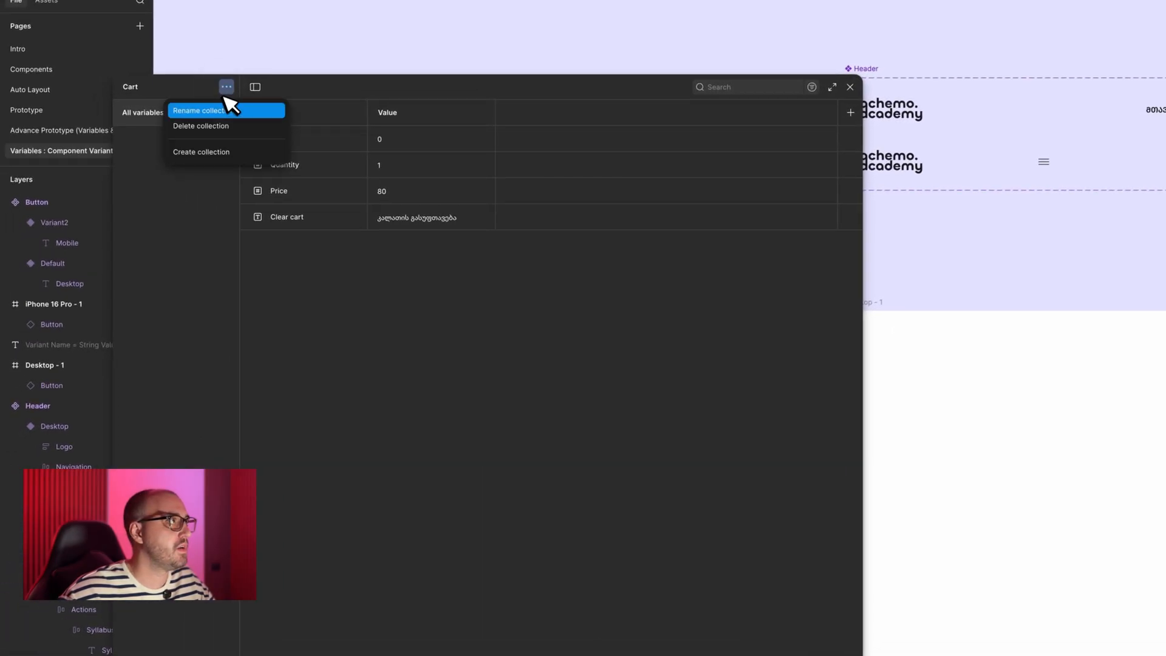
{"action": "left_click", "coordinate": [226, 151]}
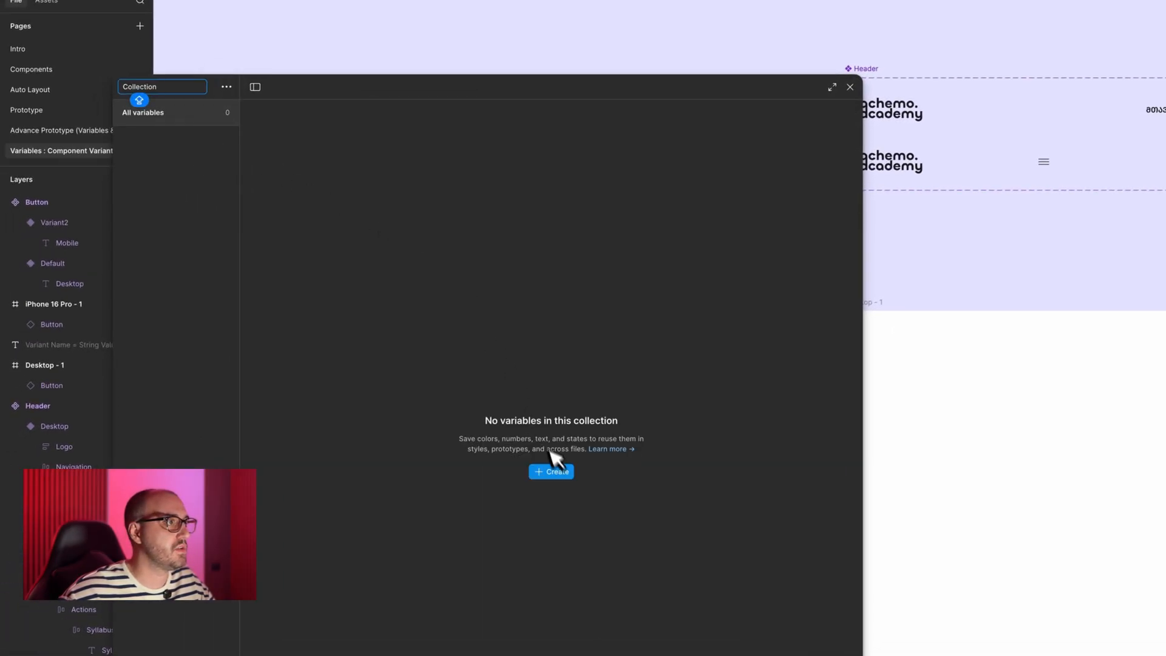
{"action": "left_click", "coordinate": [556, 472]}
{"action": "left_click", "coordinate": [576, 527]}
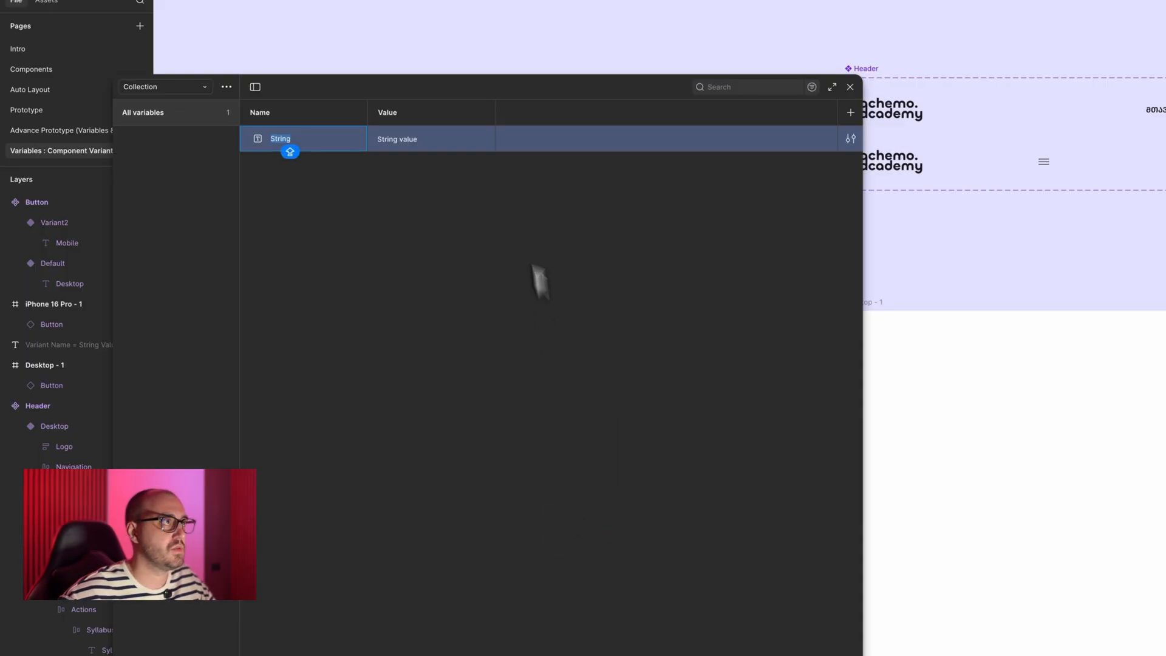
{"action": "left_click", "coordinate": [851, 87]}
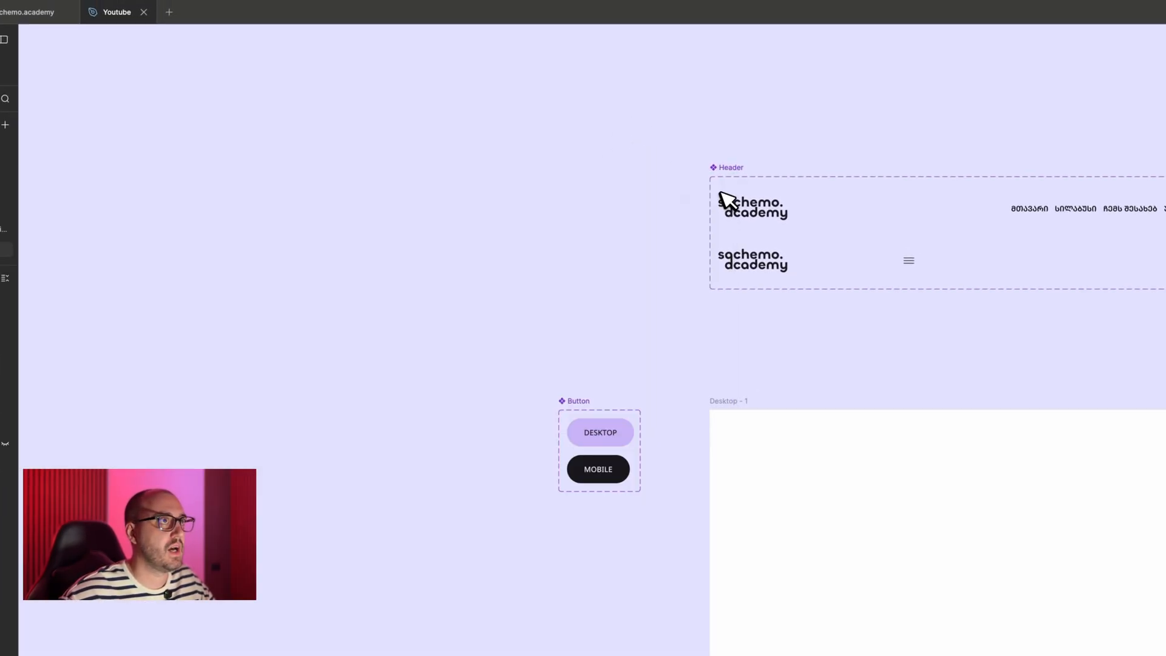
- Unhide the "Variant Name = String Value" text layer above the Header component
{"action": "scroll", "coordinate": [722, 194], "scroll_direction": "up", "scroll_amount": 3}
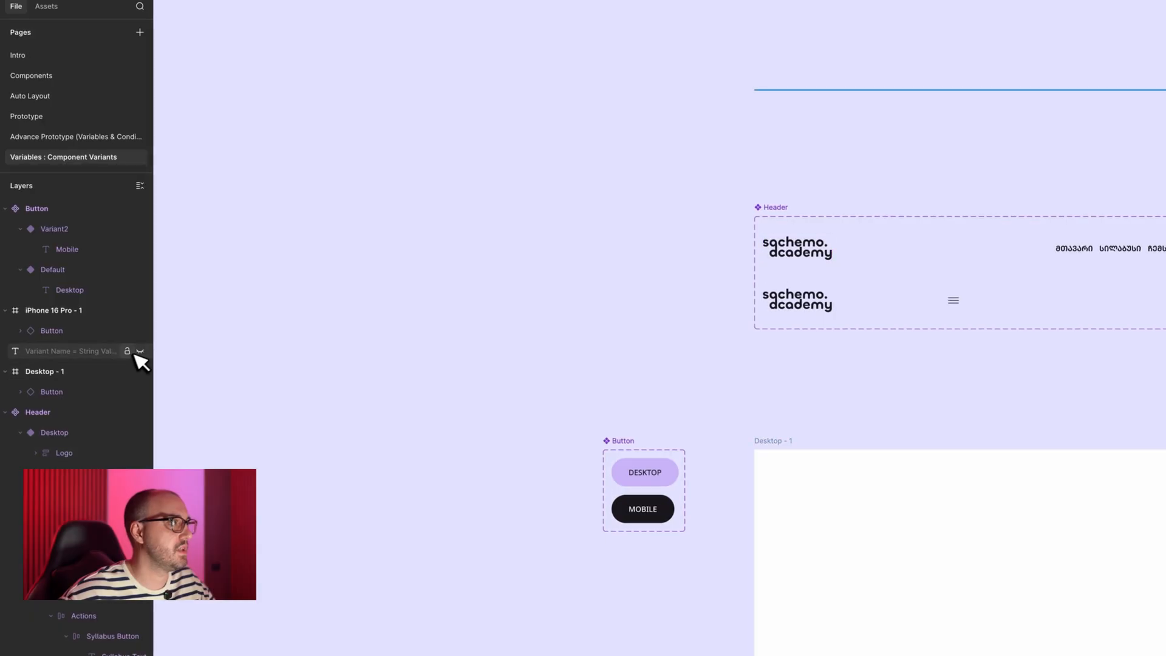
{"action": "left_click", "coordinate": [140, 351]}
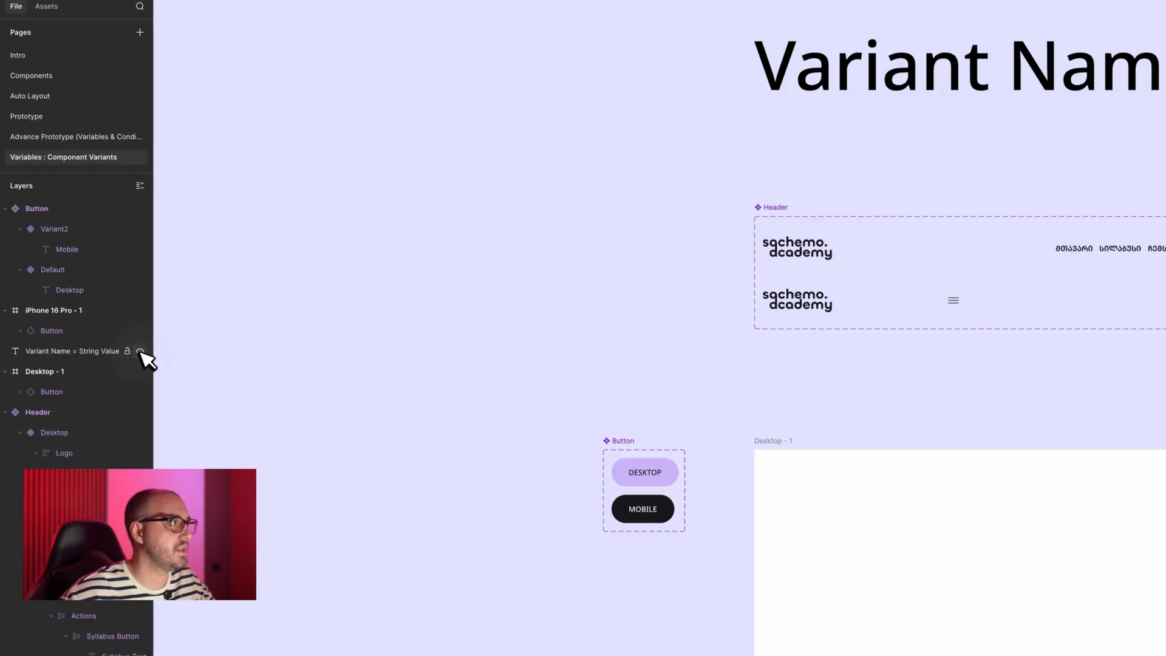
{"action": "scroll", "coordinate": [522, 284], "scroll_direction": "up", "scroll_amount": 5}
{"action": "scroll", "coordinate": [522, 284], "scroll_direction": "right", "scroll_amount": 8}
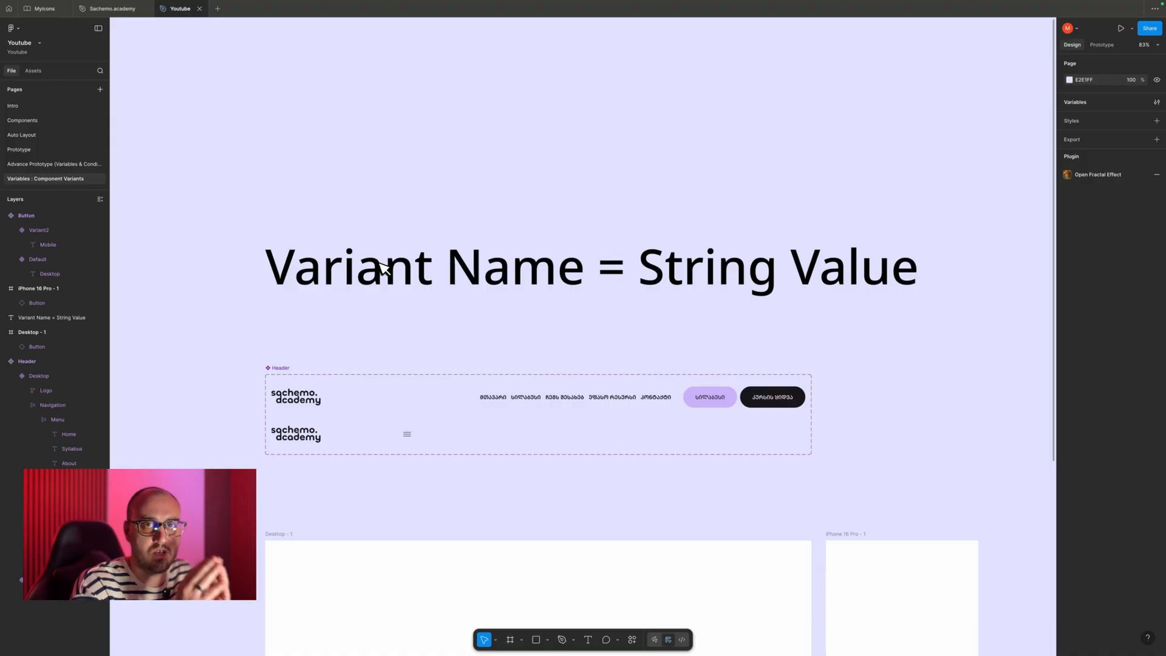
- Rename the variant property of the Button component set to Type
{"action": "scroll", "coordinate": [383, 268], "scroll_direction": "down", "scroll_amount": 5}
{"action": "scroll", "coordinate": [382, 267], "scroll_direction": "left", "scroll_amount": 5}
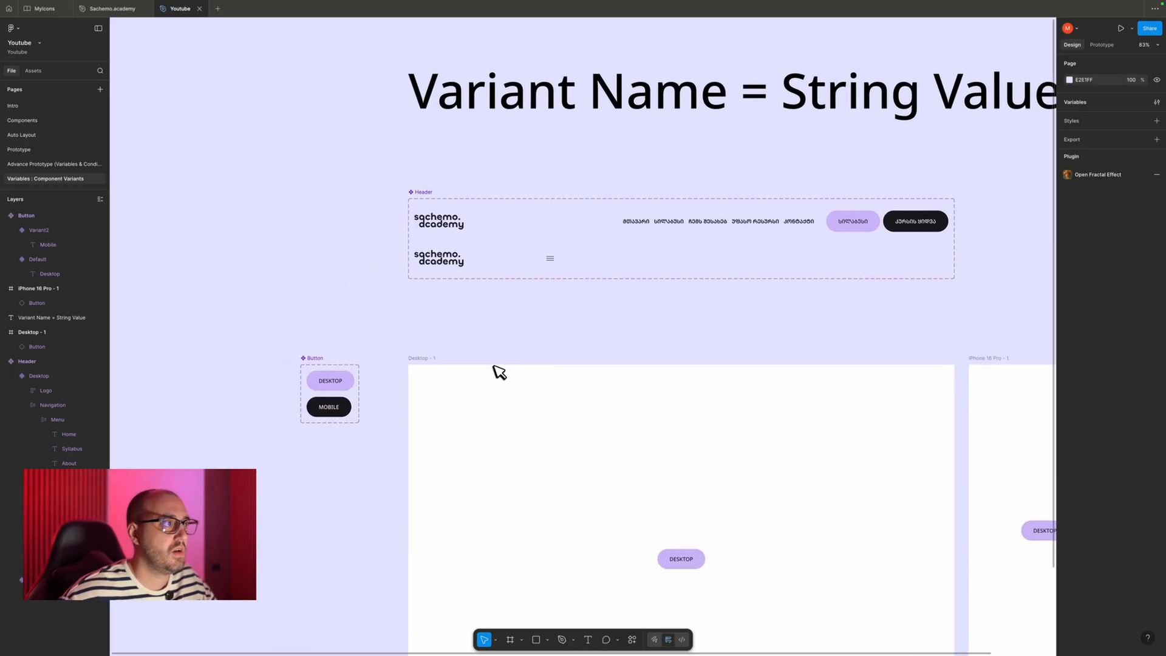
{"action": "scroll", "coordinate": [499, 371], "scroll_direction": "left", "scroll_amount": 3}
{"action": "left_click", "coordinate": [493, 362]}
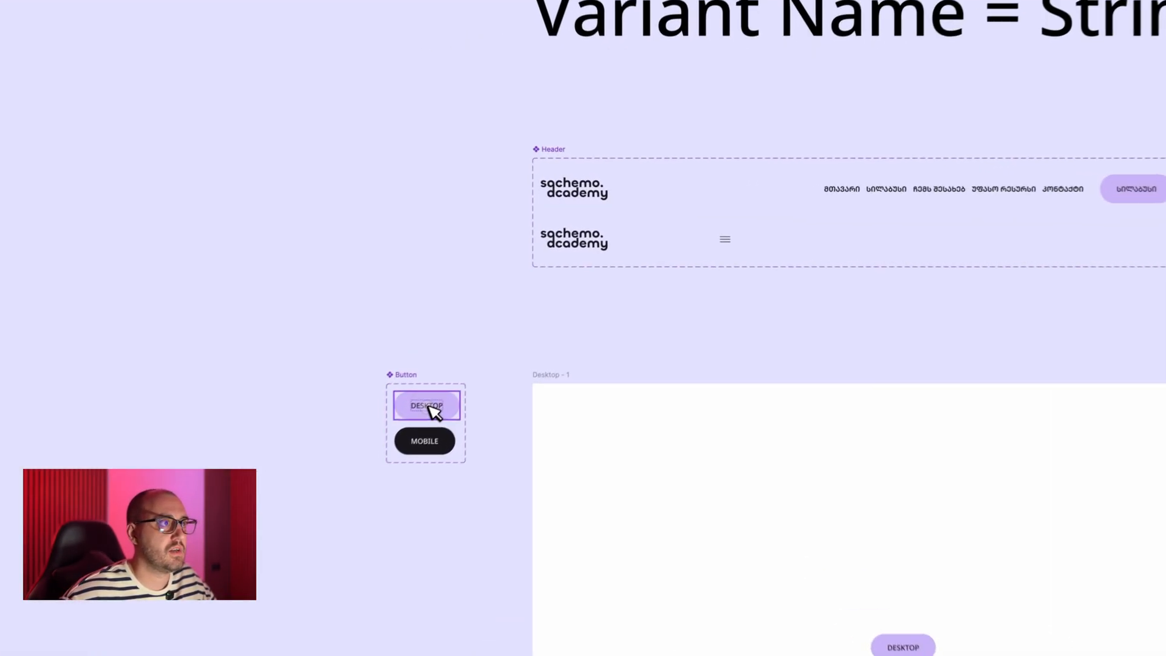
{"action": "left_click", "coordinate": [373, 365]}
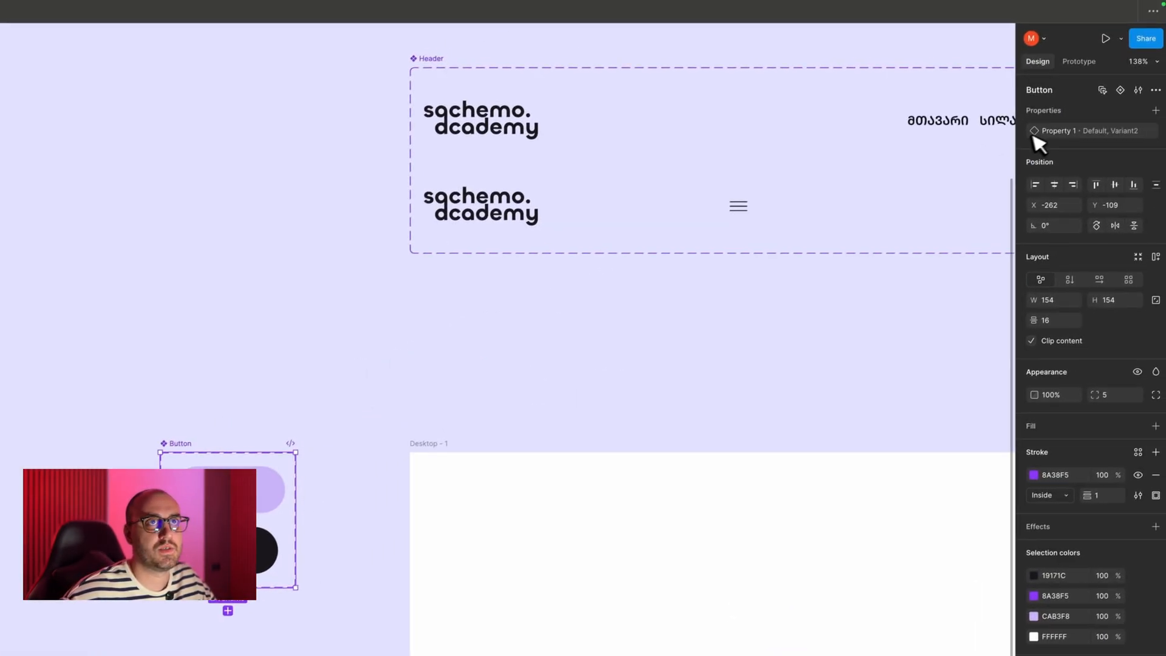
{"action": "double_click", "coordinate": [1054, 132]}
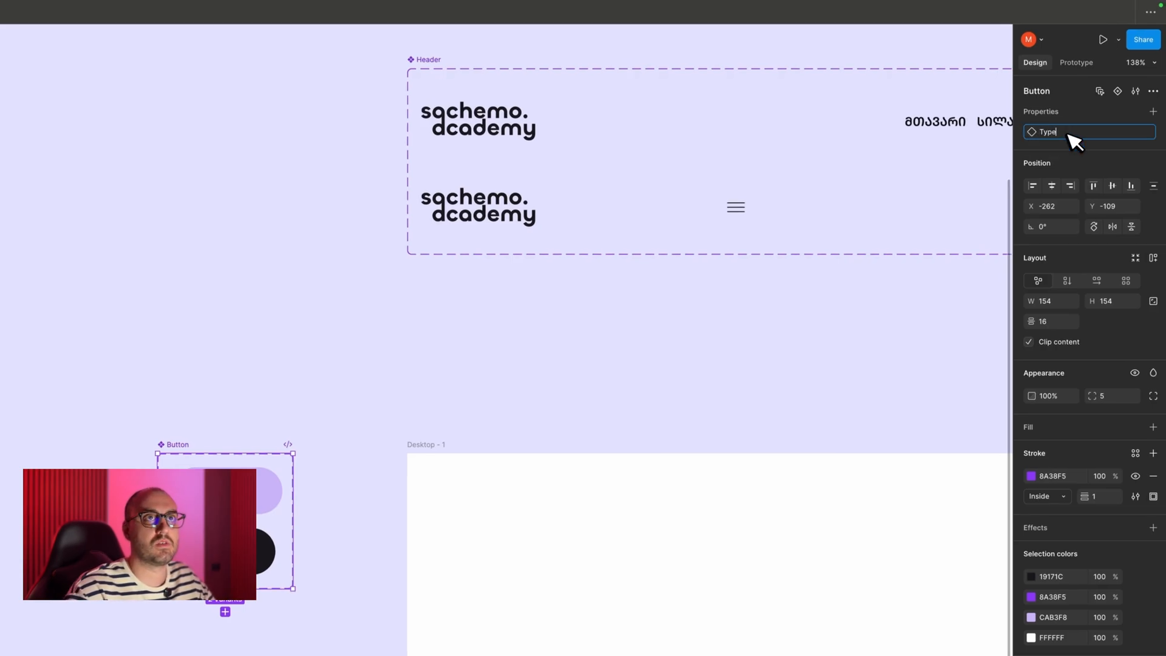
{"action": "type", "text": "Type"}
{"action": "key", "text": "Return"}
- Rename the two values of the Type variant property to Desktop and Mobile
{"action": "left_click", "coordinate": [1135, 132]}
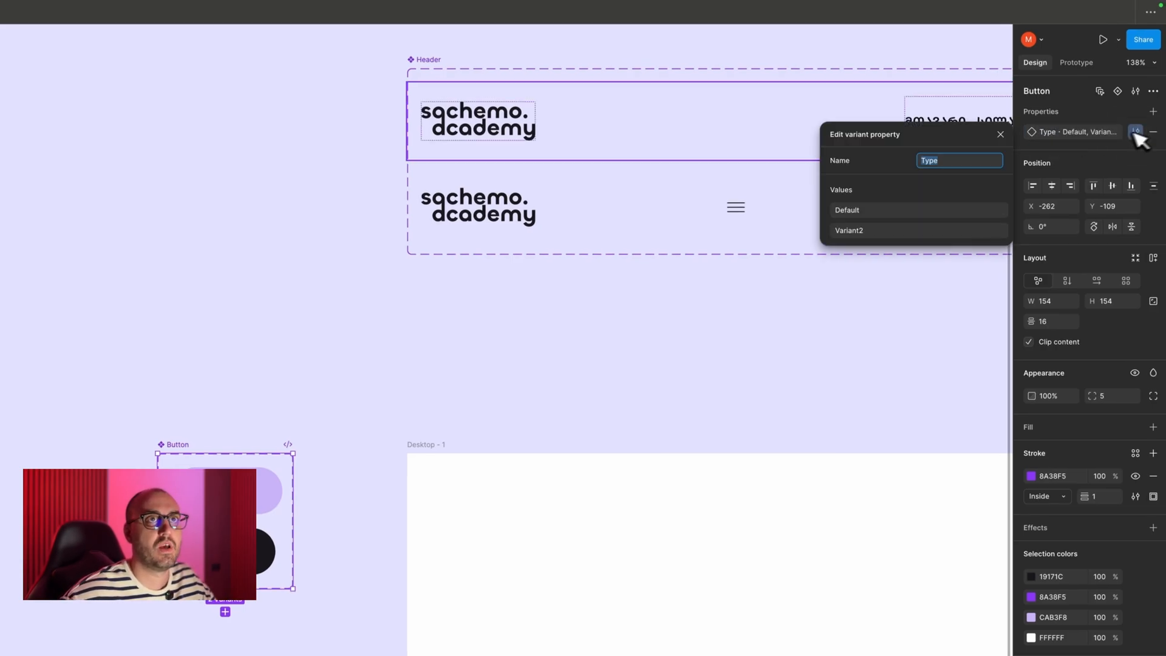
{"action": "double_click", "coordinate": [875, 206]}
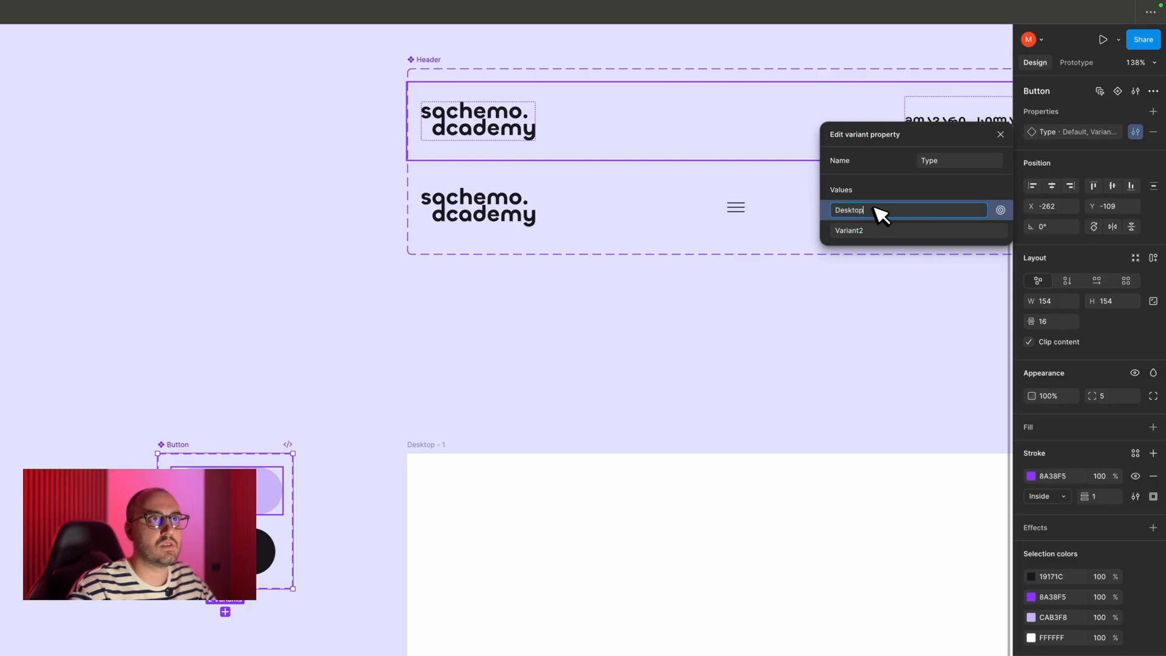
{"action": "double_click", "coordinate": [881, 231]}
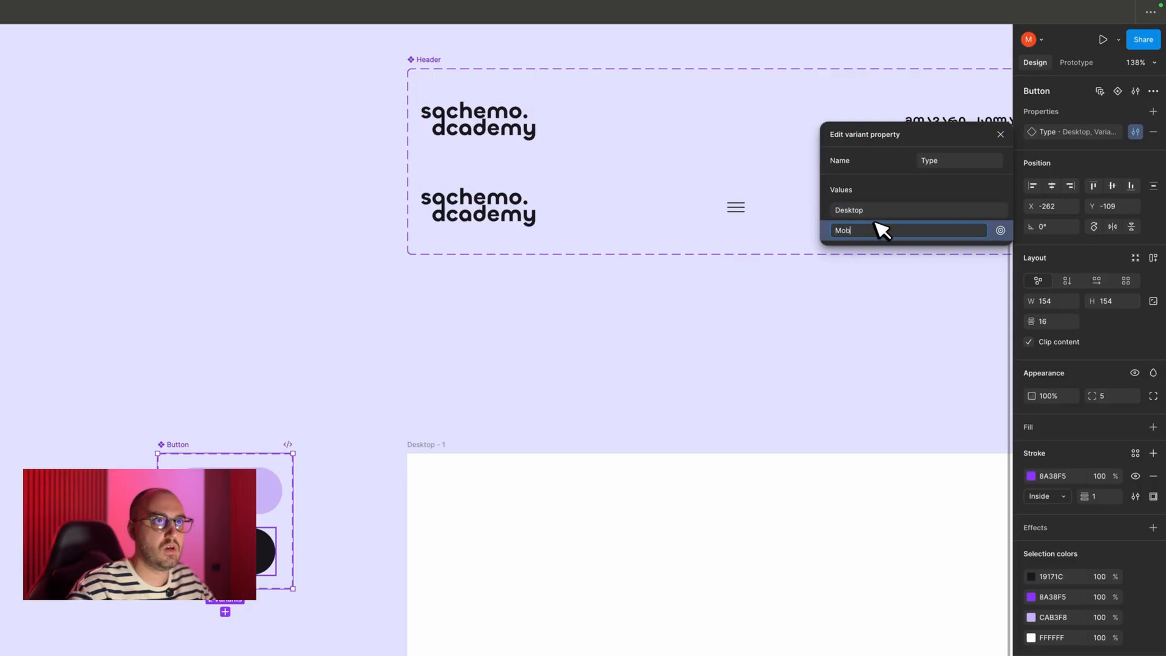
{"action": "type", "text": "Mobile"}
{"action": "left_click", "coordinate": [270, 292]}
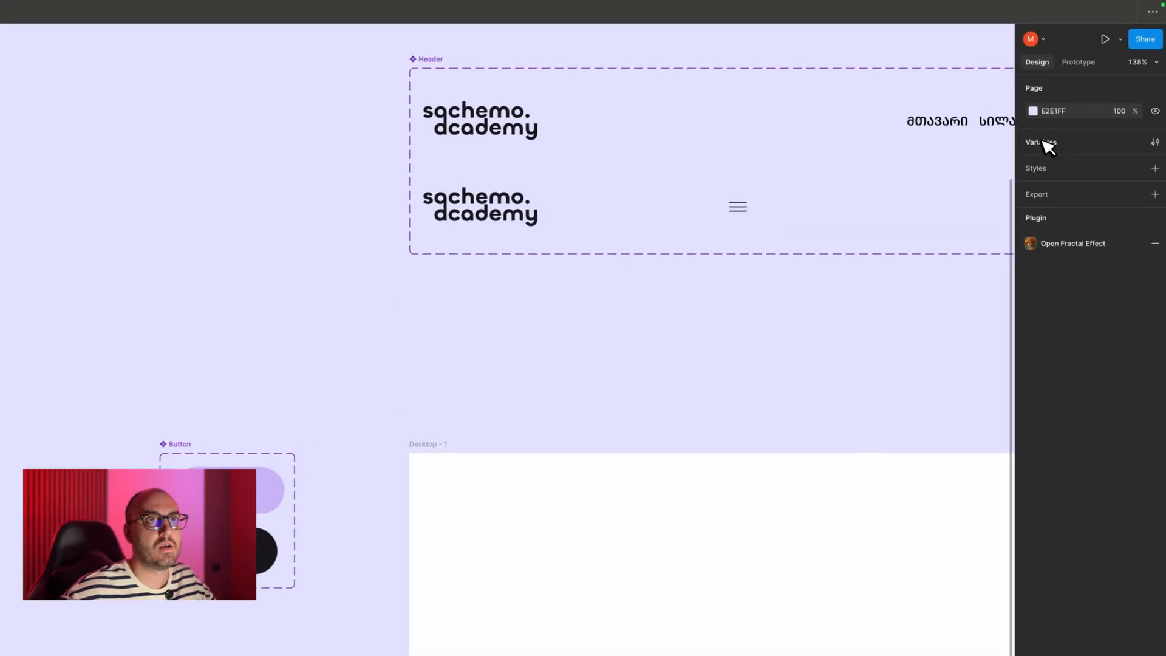
- Rename the new variable collection to Components and its string variable to Button
{"action": "left_click", "coordinate": [1048, 144]}
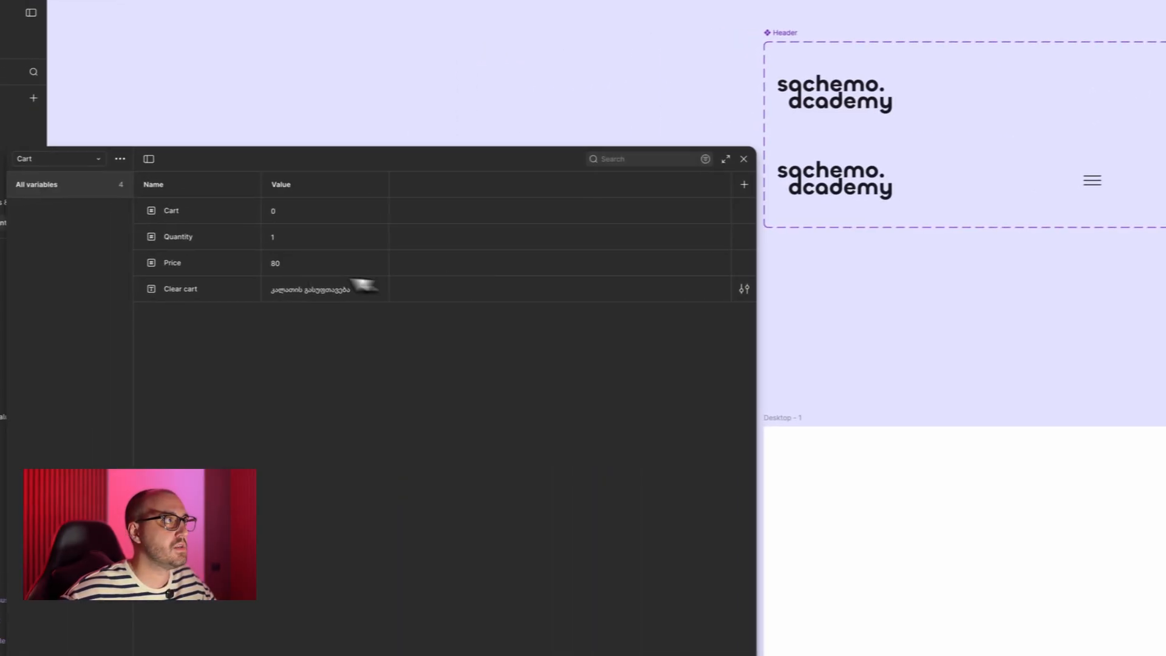
{"action": "left_click", "coordinate": [210, 195]}
{"action": "left_click", "coordinate": [208, 198]}
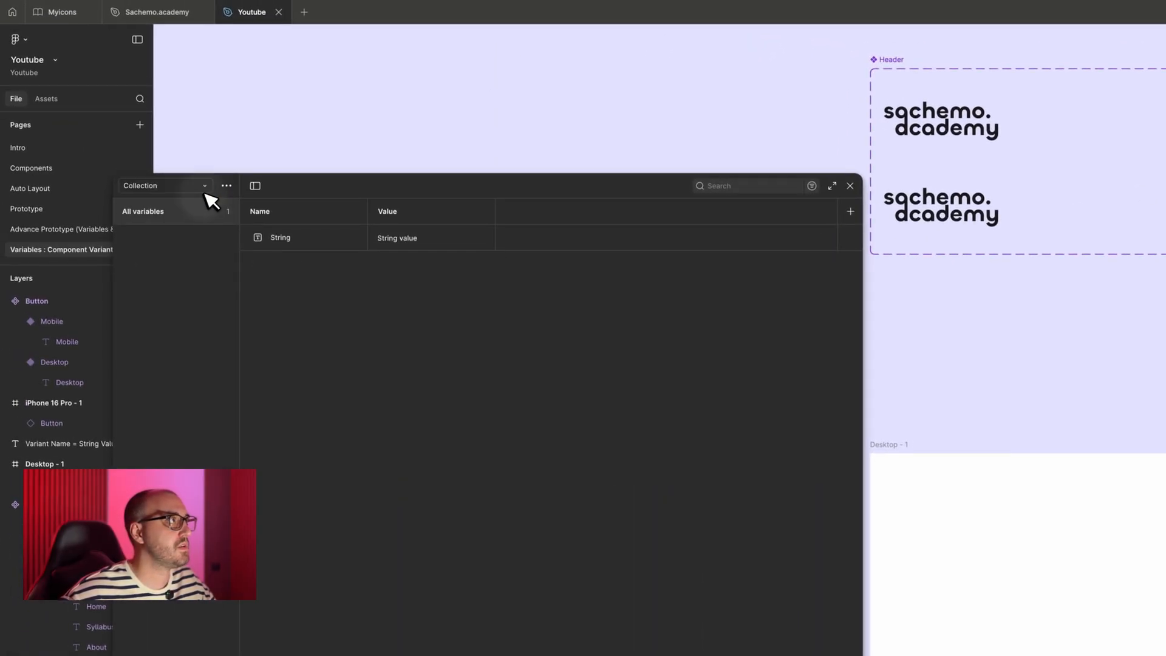
{"action": "left_click", "coordinate": [167, 189]}
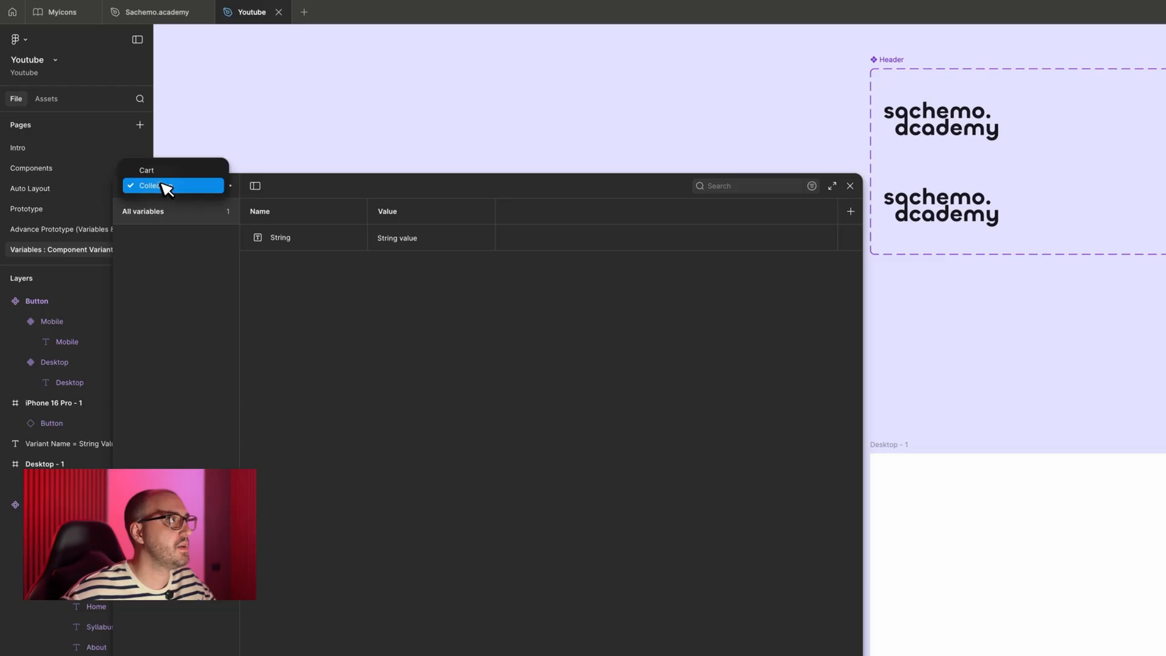
{"action": "left_click", "coordinate": [162, 184]}
{"action": "left_click", "coordinate": [226, 186]}
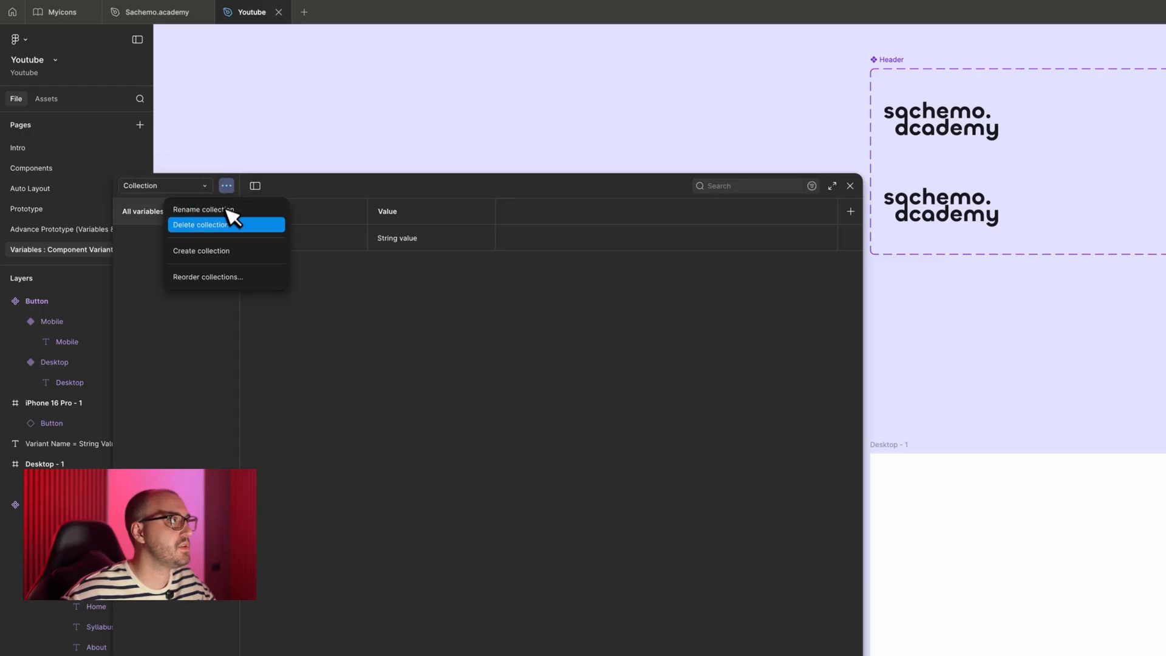
{"action": "left_click", "coordinate": [227, 210]}
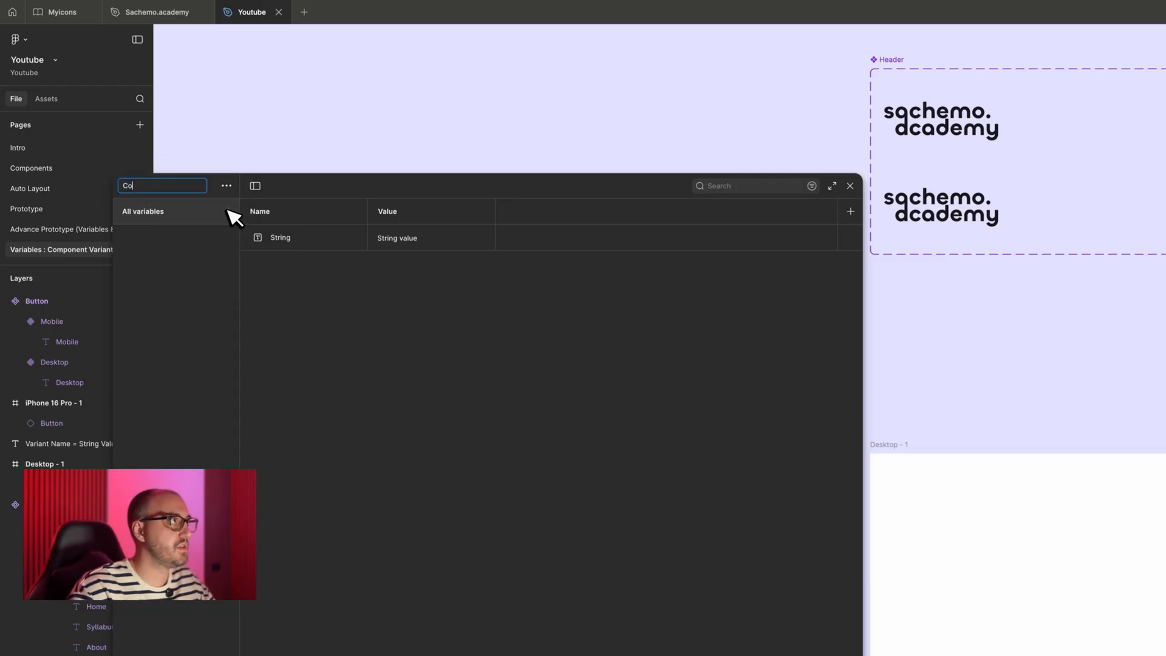
{"action": "type", "text": "Components"}
{"action": "key", "text": "Return"}
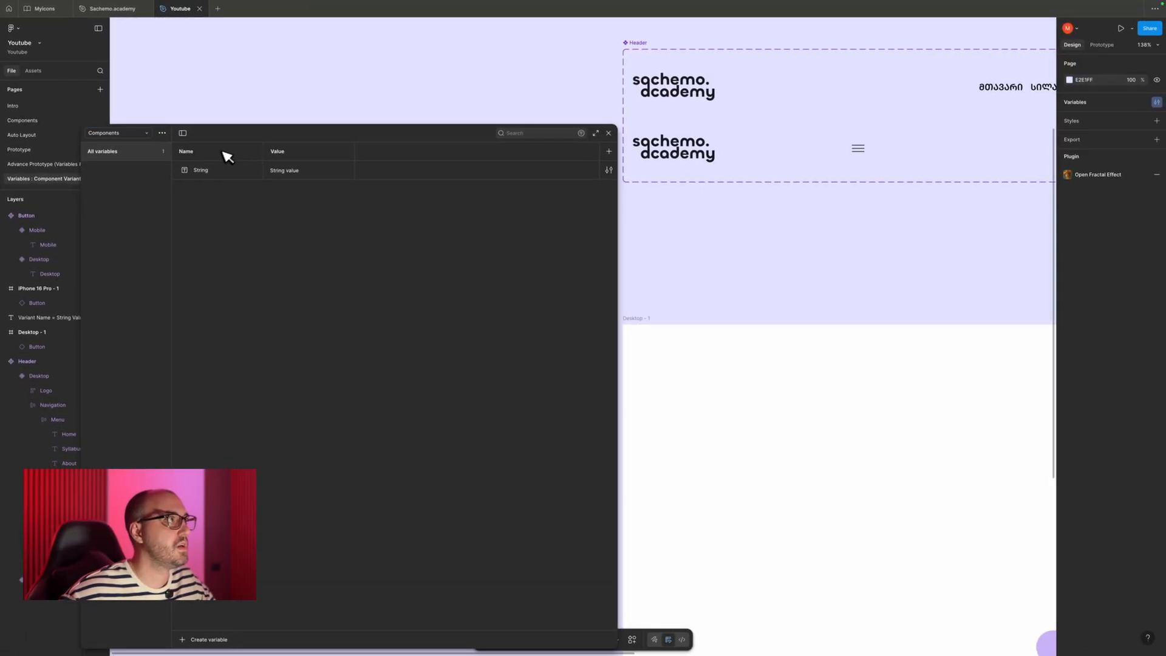
{"action": "double_click", "coordinate": [220, 174]}
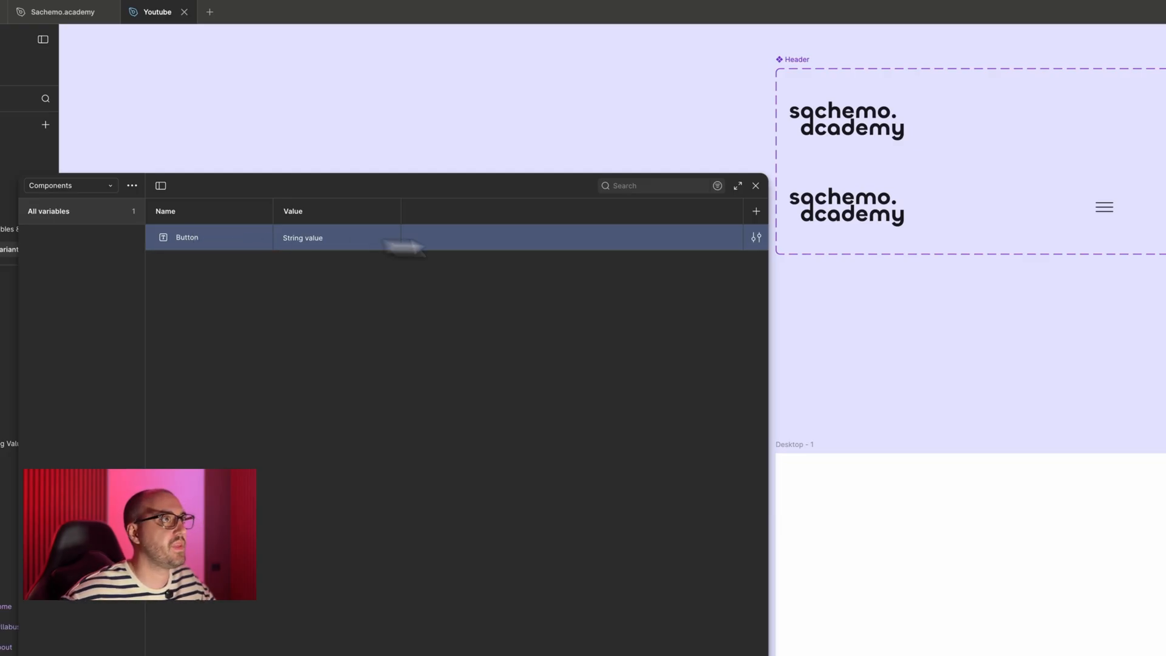
- Add a second mode to the Components collection and name the modes Desktop Frame and Mobile Frame
{"action": "left_click", "coordinate": [756, 211]}
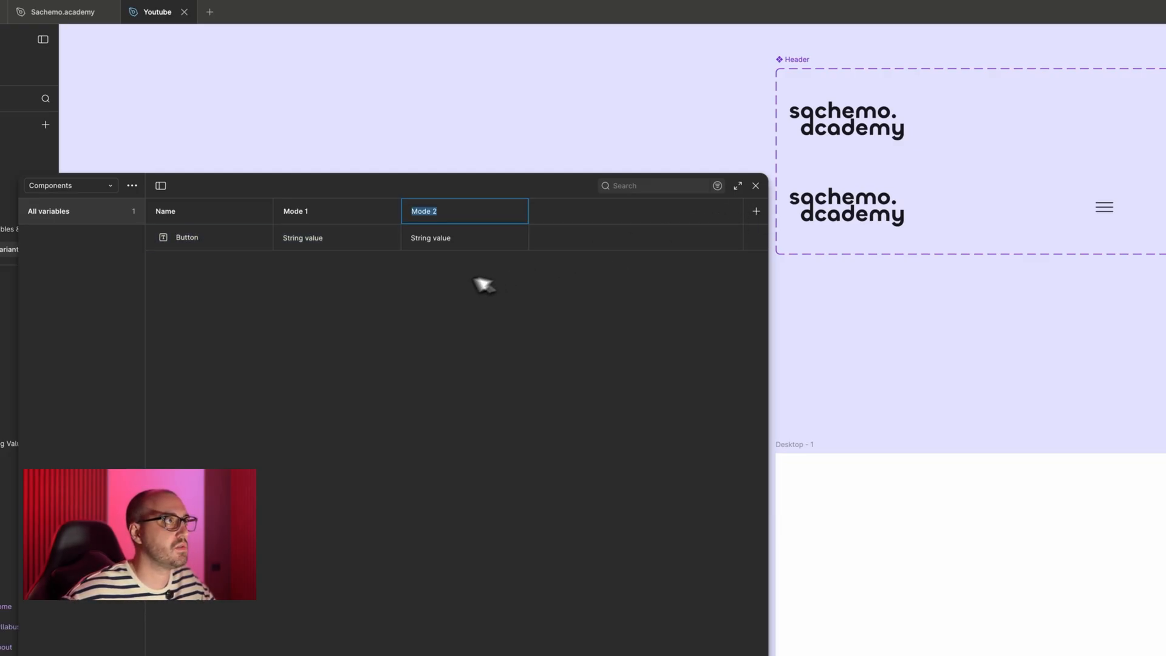
{"action": "double_click", "coordinate": [326, 214]}
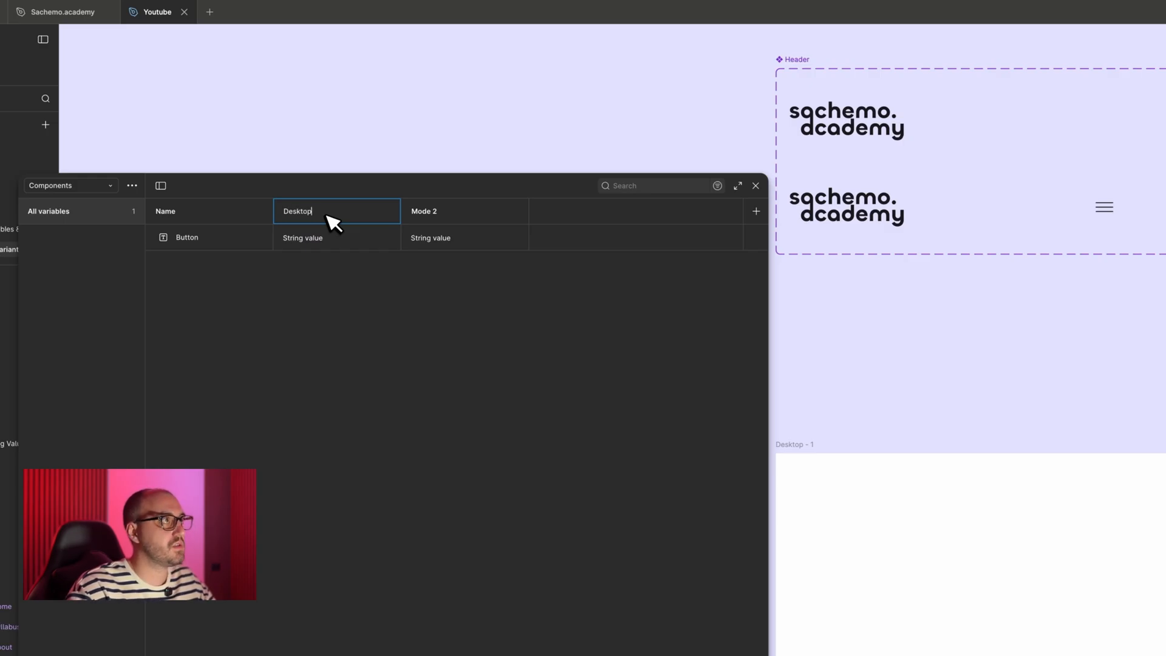
{"action": "double_click", "coordinate": [433, 212]}
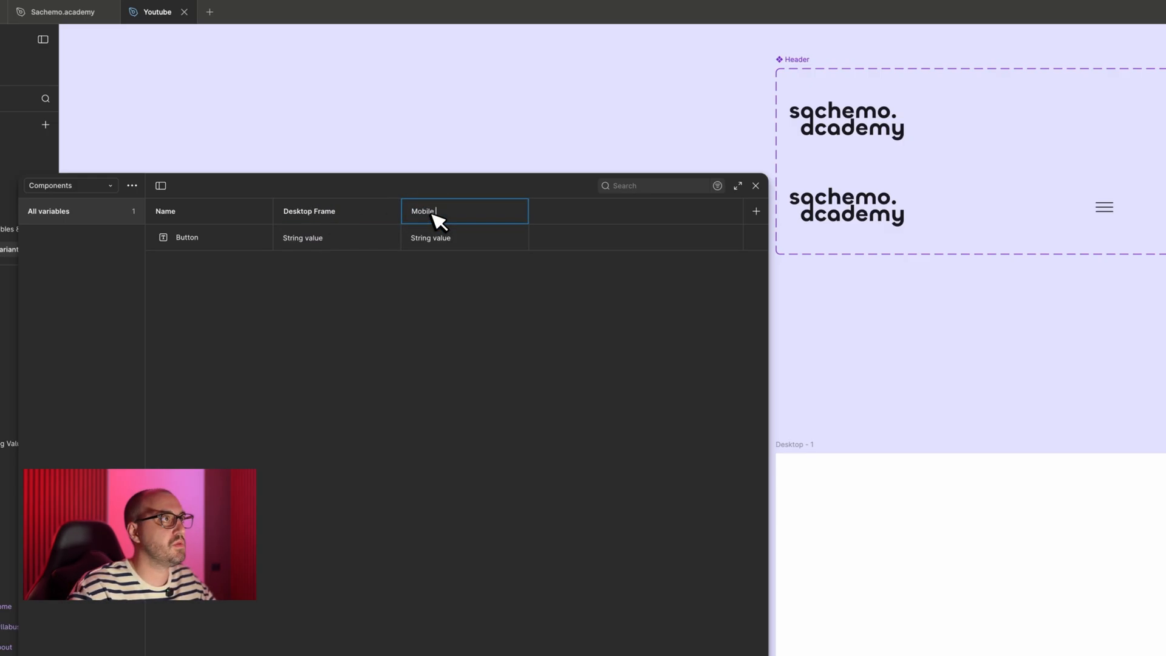
- Set the Button variable's value to Desktop for the Desktop Frame mode and Mobile for the Mobile Frame mode
{"action": "double_click", "coordinate": [353, 234]}
{"action": "scroll", "coordinate": [763, 170], "scroll_direction": "up", "scroll_amount": 6}
{"action": "scroll", "coordinate": [763, 169], "scroll_direction": "right", "scroll_amount": 6}
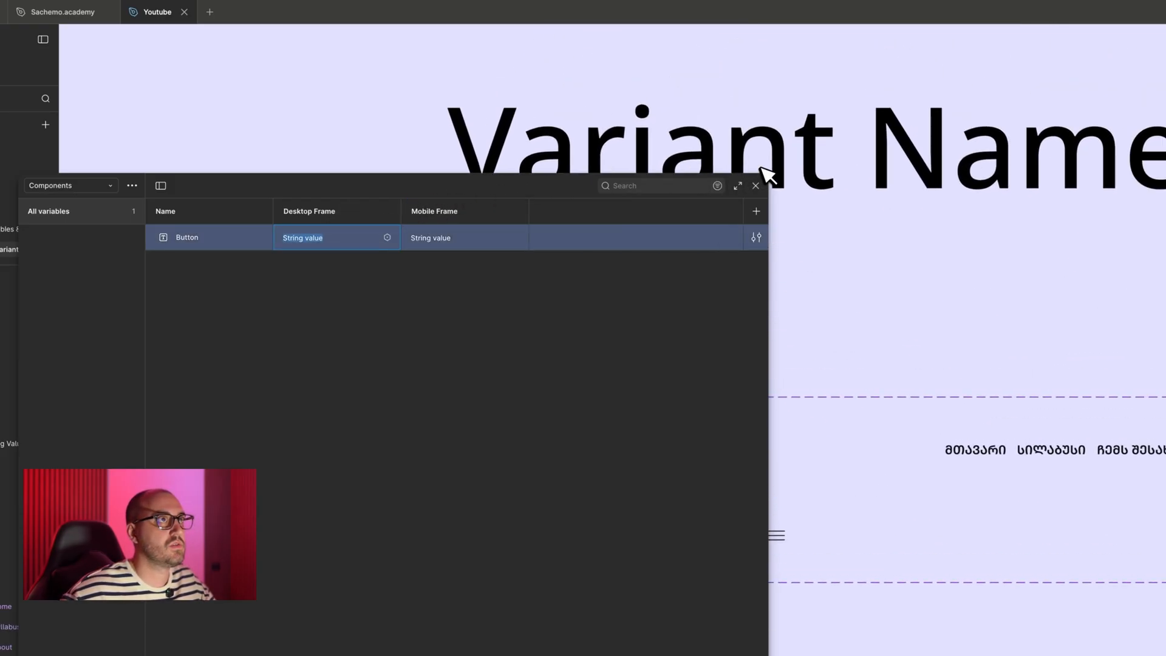
{"action": "scroll", "coordinate": [763, 170], "scroll_direction": "left", "scroll_amount": 5}
{"action": "scroll", "coordinate": [764, 169], "scroll_direction": "down", "scroll_amount": 2}
{"action": "scroll", "coordinate": [695, 147], "scroll_direction": "right", "scroll_amount": 7}
{"action": "scroll", "coordinate": [695, 147], "scroll_direction": "up", "scroll_amount": 1}
{"action": "scroll", "coordinate": [696, 148], "scroll_direction": "left", "scroll_amount": 10}
{"action": "scroll", "coordinate": [696, 148], "scroll_direction": "down", "scroll_amount": 5}
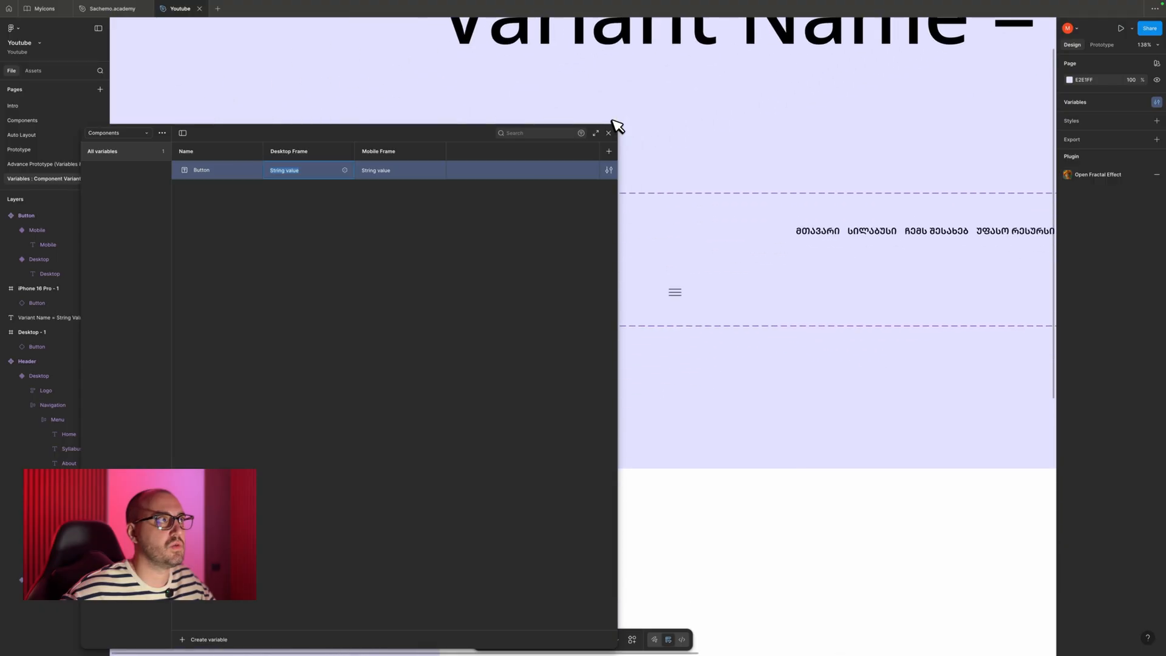
{"action": "left_click", "coordinate": [710, 316]}
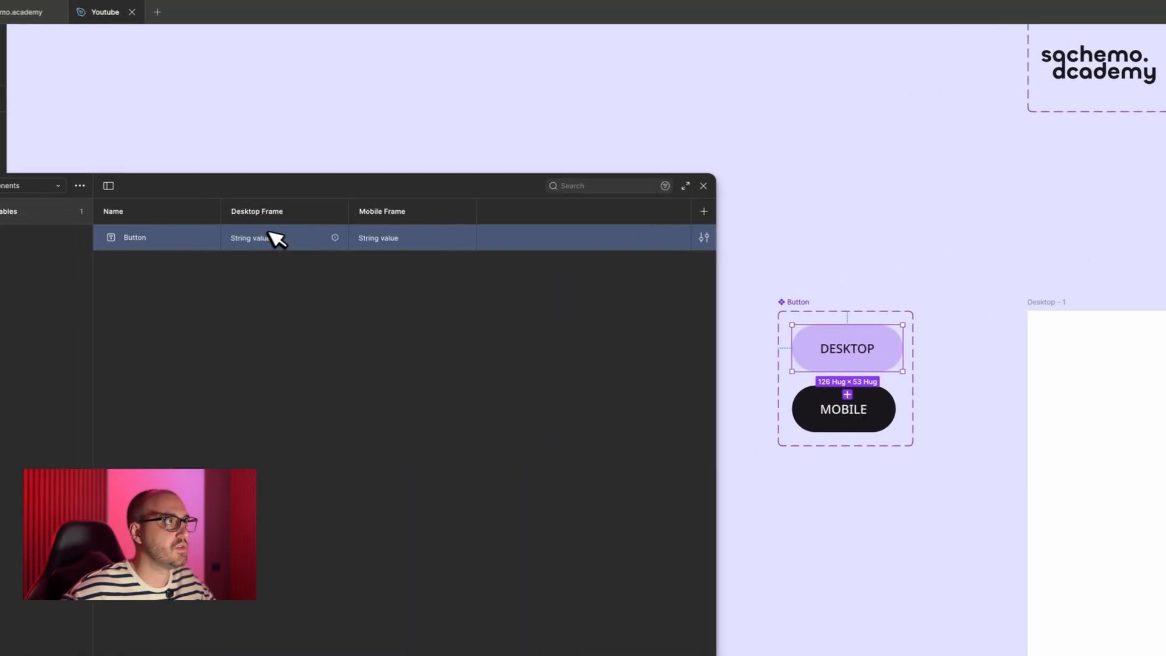
{"action": "left_click", "coordinate": [264, 237]}
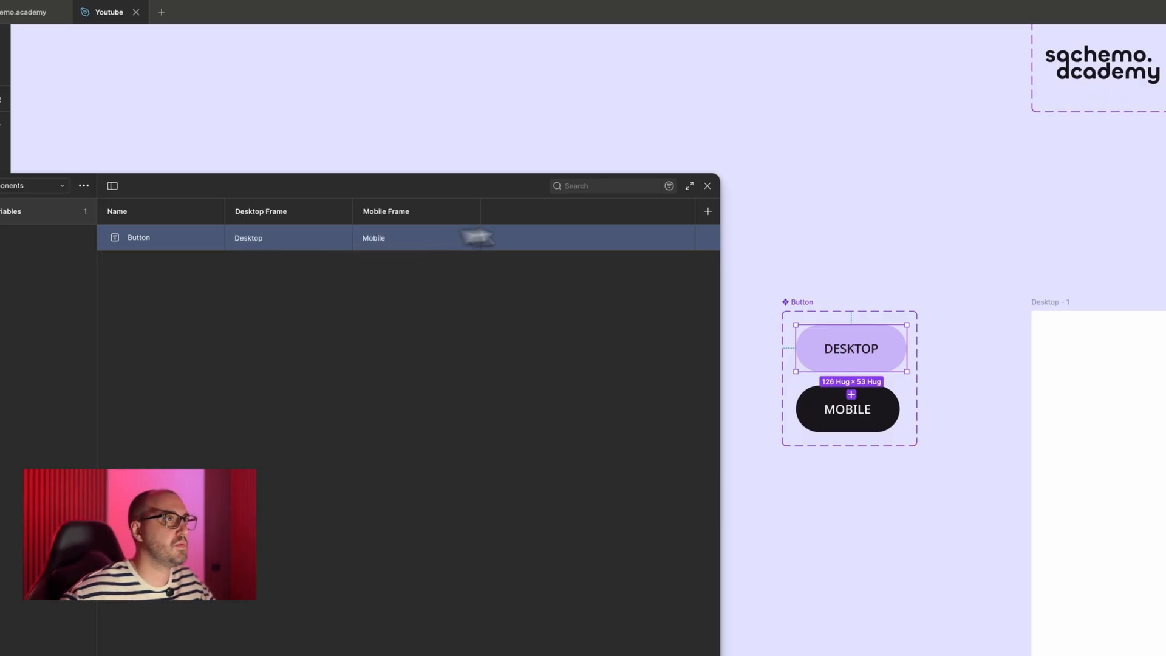
- Delete the Button instances from the Desktop - 1 and iPhone 16 Pro - 1 frames
{"action": "left_click", "coordinate": [812, 210]}
{"action": "scroll", "coordinate": [811, 210], "scroll_direction": "down", "scroll_amount": 2}
{"action": "scroll", "coordinate": [812, 210], "scroll_direction": "right", "scroll_amount": 2}
{"action": "scroll", "coordinate": [811, 210], "scroll_direction": "down", "scroll_amount": 5}
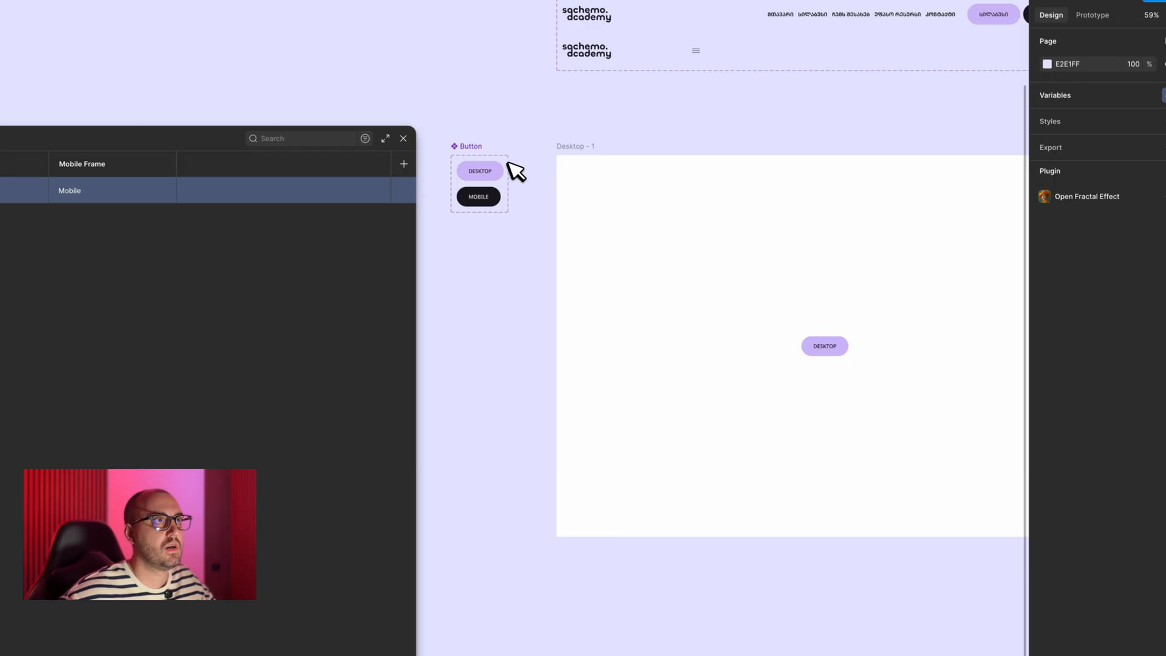
{"action": "scroll", "coordinate": [607, 243], "scroll_direction": "left", "scroll_amount": 1}
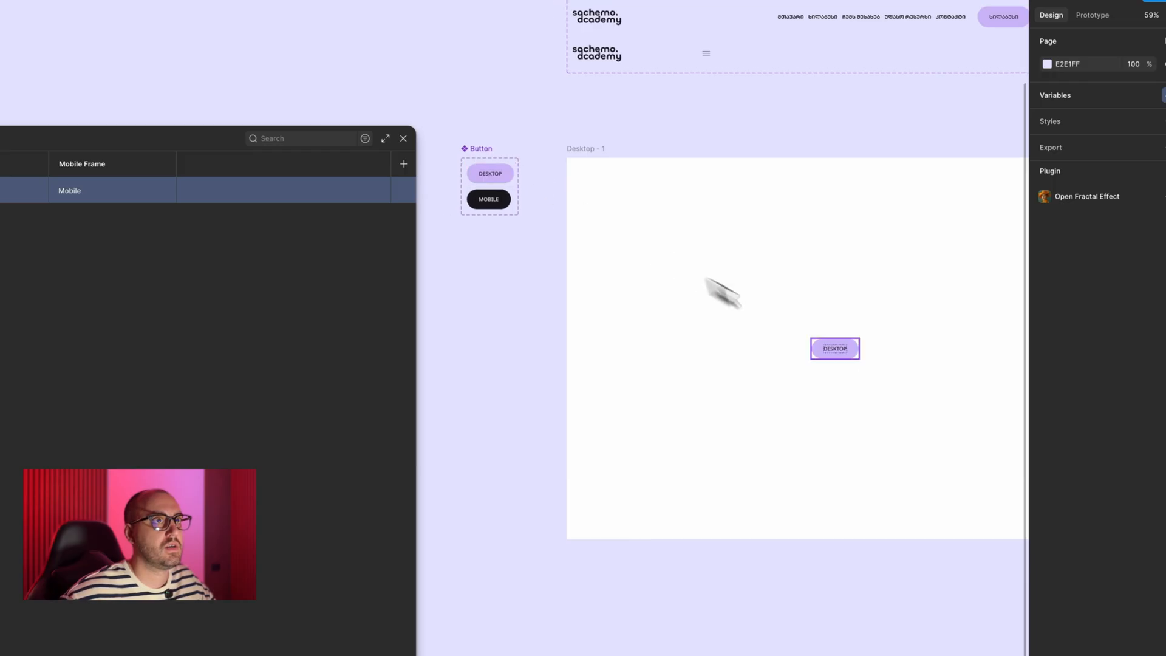
{"action": "left_click", "coordinate": [844, 356]}
{"action": "key", "text": "Delete"}
{"action": "scroll", "coordinate": [735, 318], "scroll_direction": "right", "scroll_amount": 2}
{"action": "scroll", "coordinate": [735, 318], "scroll_direction": "right", "scroll_amount": 6}
{"action": "scroll", "coordinate": [735, 317], "scroll_direction": "up", "scroll_amount": 1}
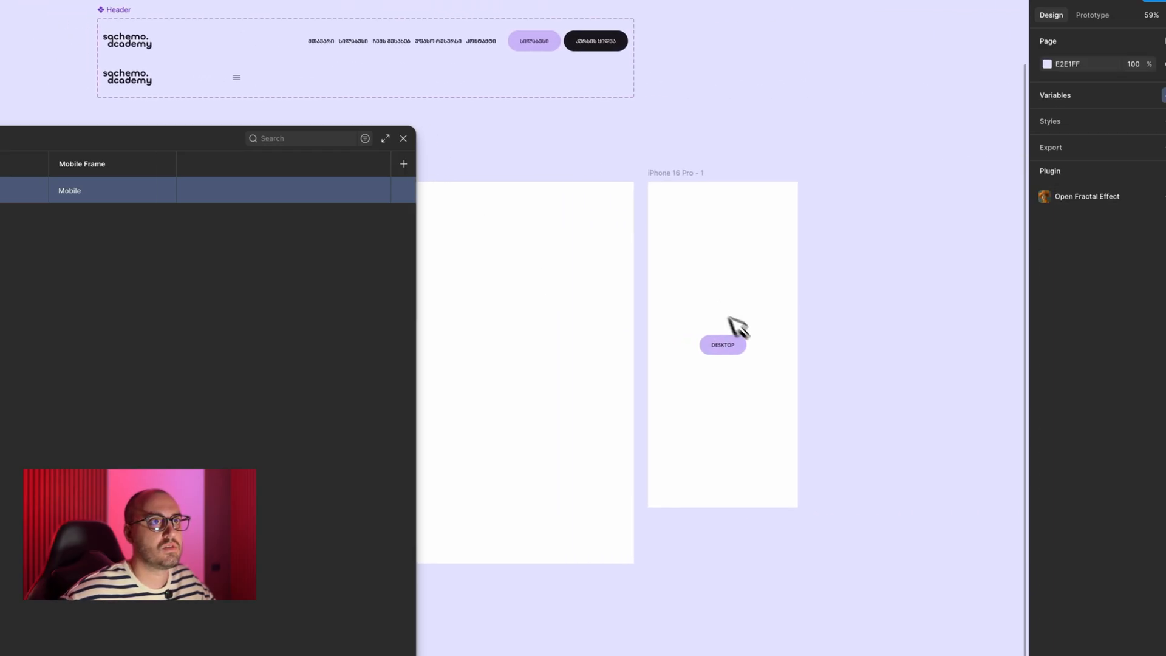
{"action": "scroll", "coordinate": [754, 352], "scroll_direction": "left", "scroll_amount": 1}
{"action": "left_click", "coordinate": [767, 342]}
{"action": "key", "text": "Delete"}
{"action": "scroll", "coordinate": [771, 344], "scroll_direction": "left", "scroll_amount": 8}
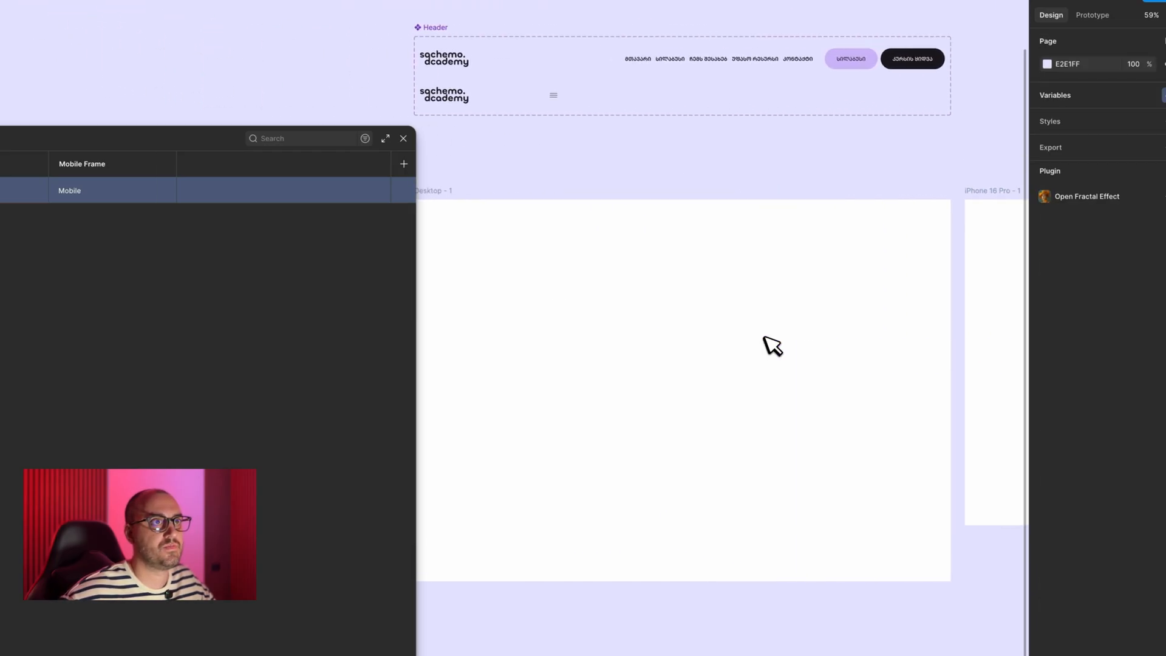
- Place an instance of the Button's Desktop variant in the Desktop - 1 frame and center it horizontally and vertically
{"action": "left_click", "coordinate": [559, 230]}
{"action": "left_click_drag", "start_coordinate": [554, 226], "coordinate": [839, 340]}
{"action": "key", "text": "alt+h"}
{"action": "key", "text": "alt+v"}
{"action": "scroll", "coordinate": [723, 299], "scroll_direction": "right", "scroll_amount": 5}
{"action": "scroll", "coordinate": [723, 299], "scroll_direction": "down", "scroll_amount": 2}
{"action": "scroll", "coordinate": [731, 307], "scroll_direction": "right", "scroll_amount": 2}
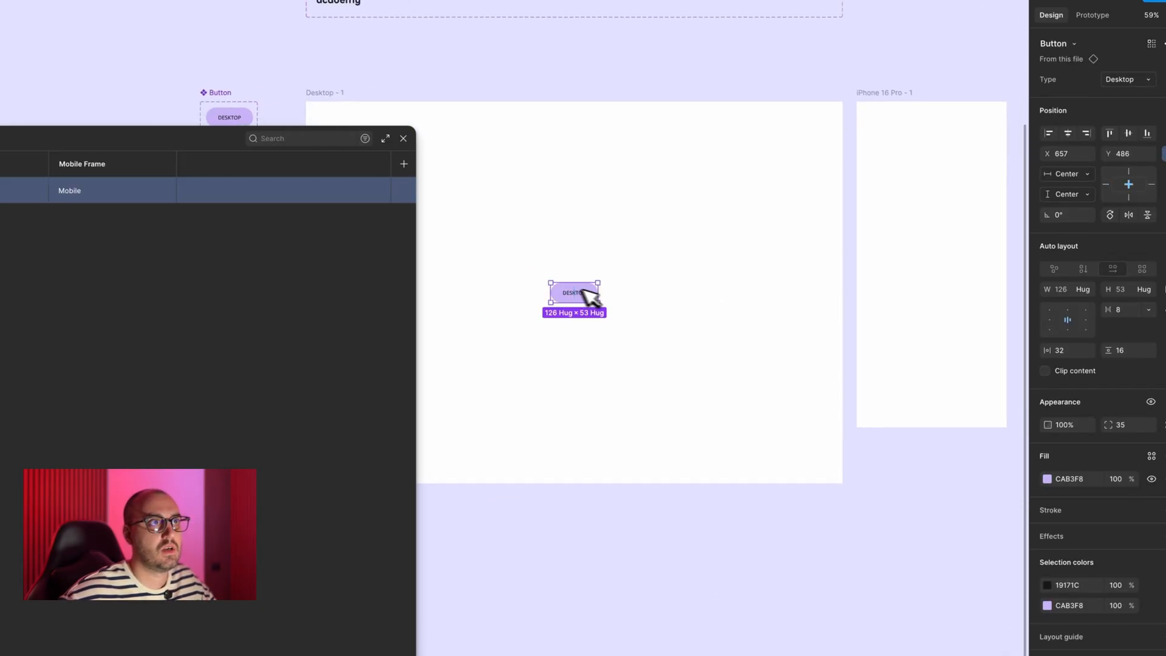
{"action": "left_click_drag", "start_coordinate": [580, 298], "coordinate": [935, 257]}
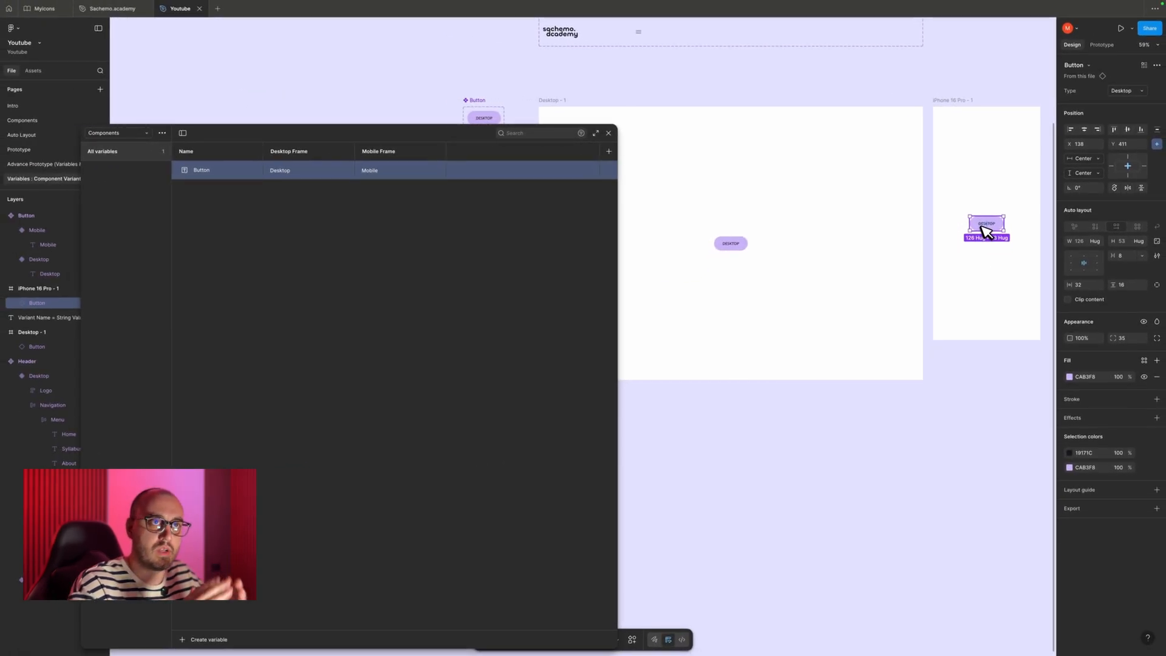
{"action": "key", "text": "Delete"}
- Bind the Type property of the button in the Desktop - 1 frame to the Button variable from the Components collection
{"action": "left_click", "coordinate": [739, 241]}
{"action": "scroll", "coordinate": [740, 238], "scroll_direction": "up", "scroll_amount": 1}
{"action": "scroll", "coordinate": [740, 238], "scroll_direction": "left", "scroll_amount": 2}
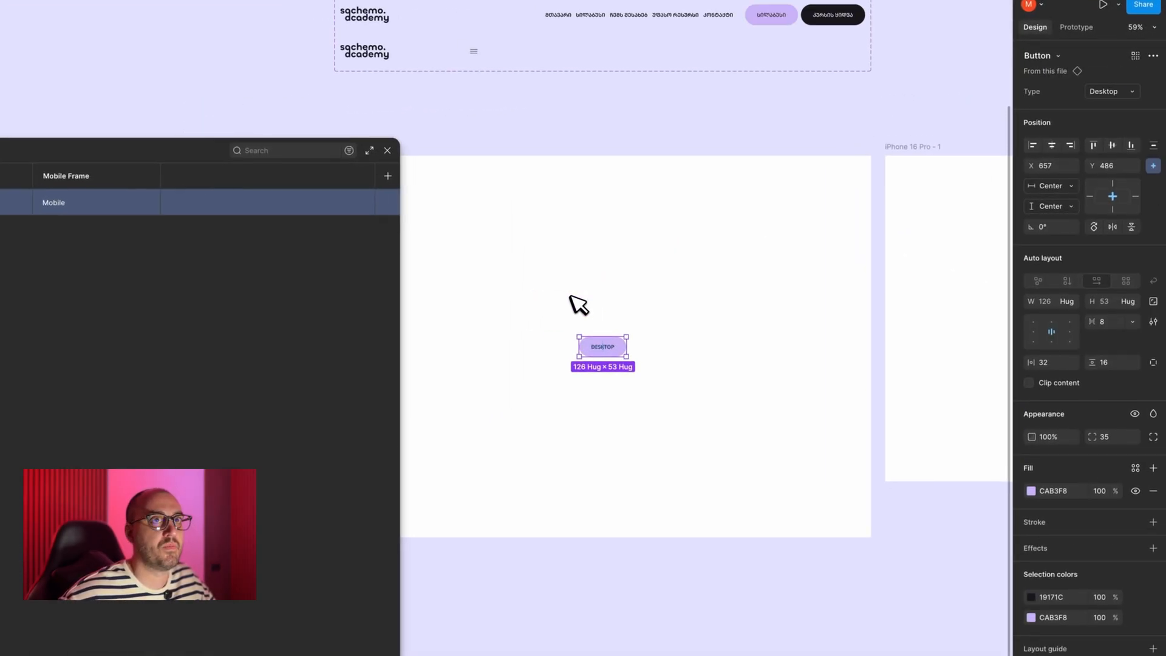
{"action": "scroll", "coordinate": [571, 296], "scroll_direction": "up", "scroll_amount": 1}
{"action": "scroll", "coordinate": [571, 297], "scroll_direction": "left", "scroll_amount": 1}
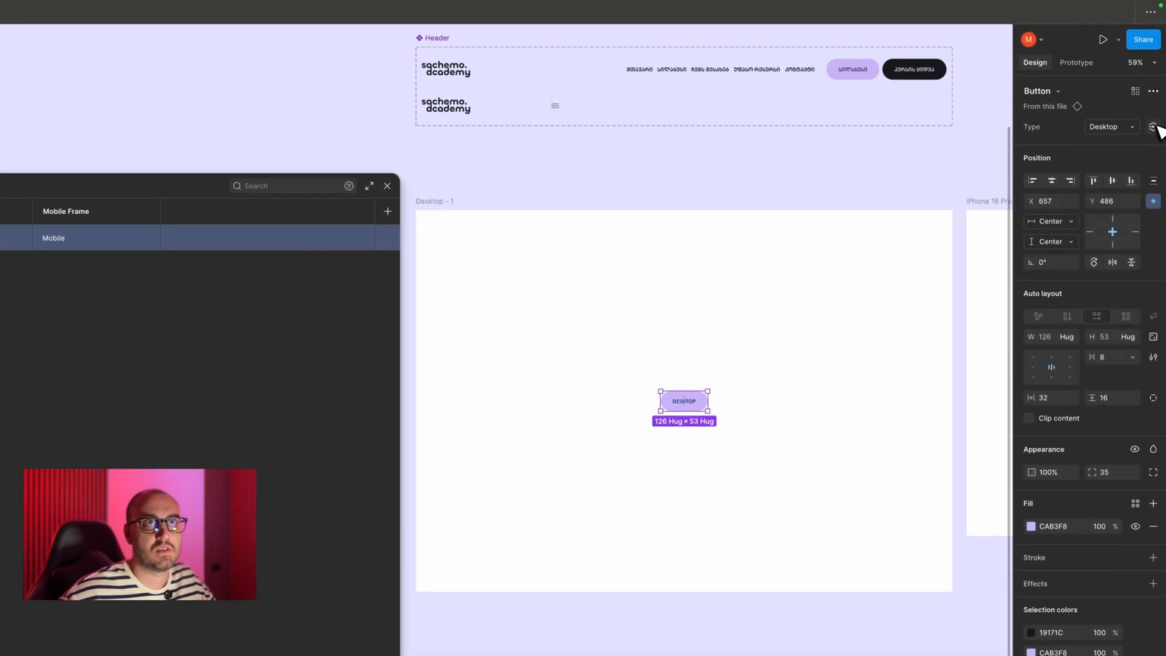
{"action": "left_click", "coordinate": [1154, 91]}
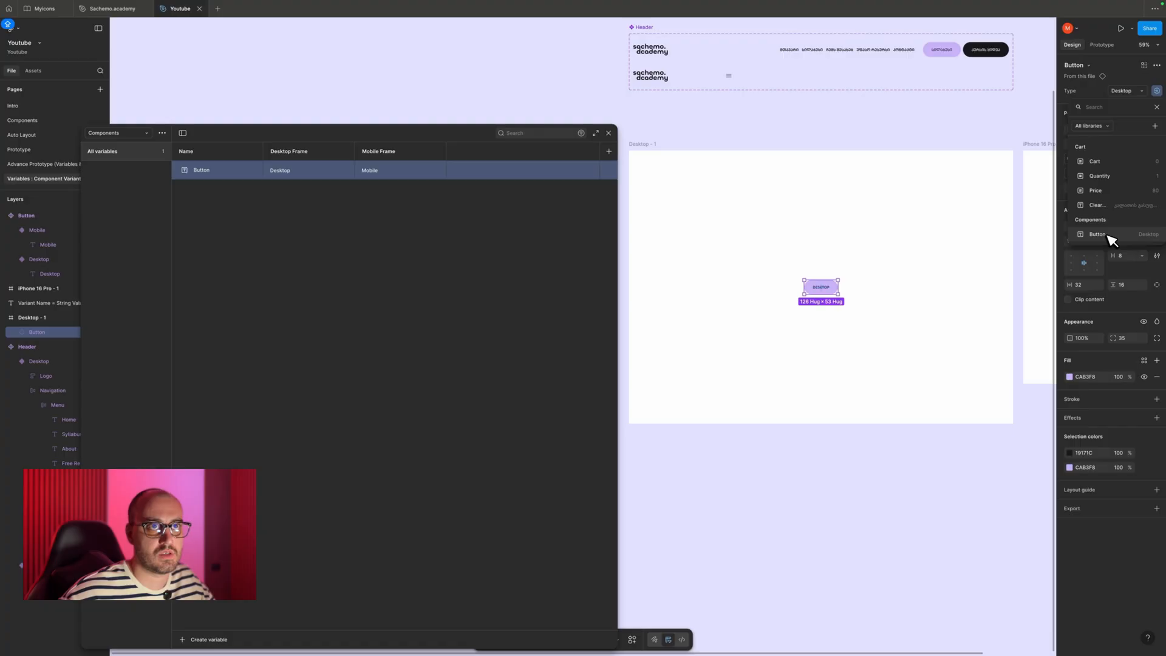
{"action": "left_click", "coordinate": [1102, 234]}
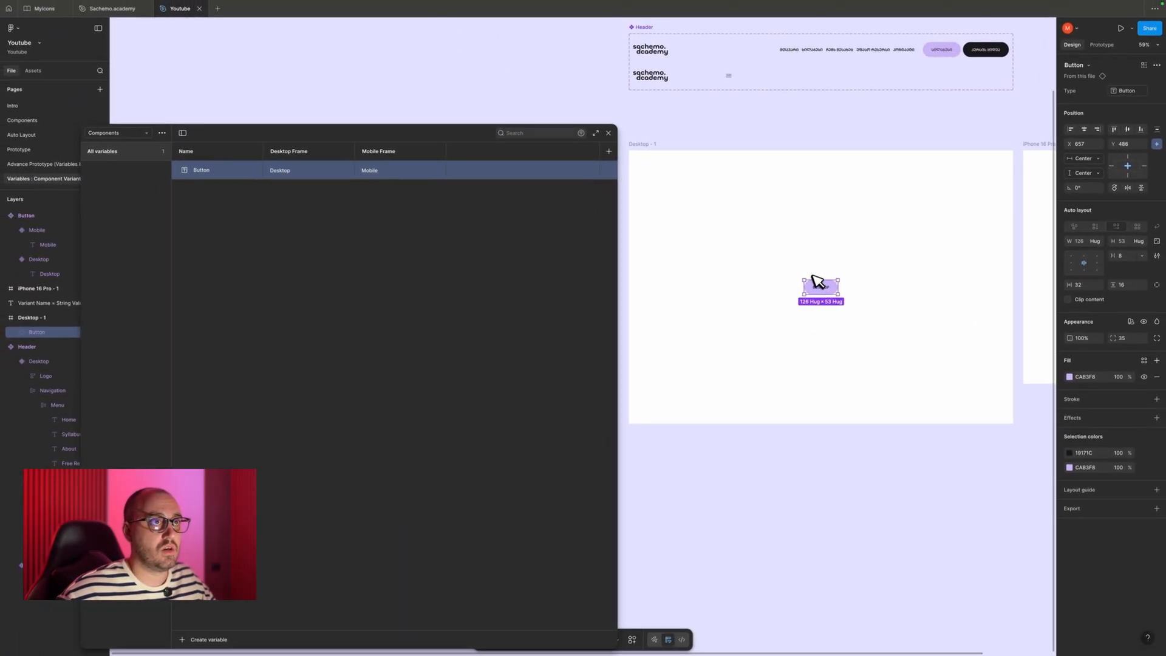
- Try Desktop1 as the Button variable's Desktop Frame value, and restore it to Desktop
{"action": "scroll", "coordinate": [800, 221], "scroll_direction": "up", "scroll_amount": 5}
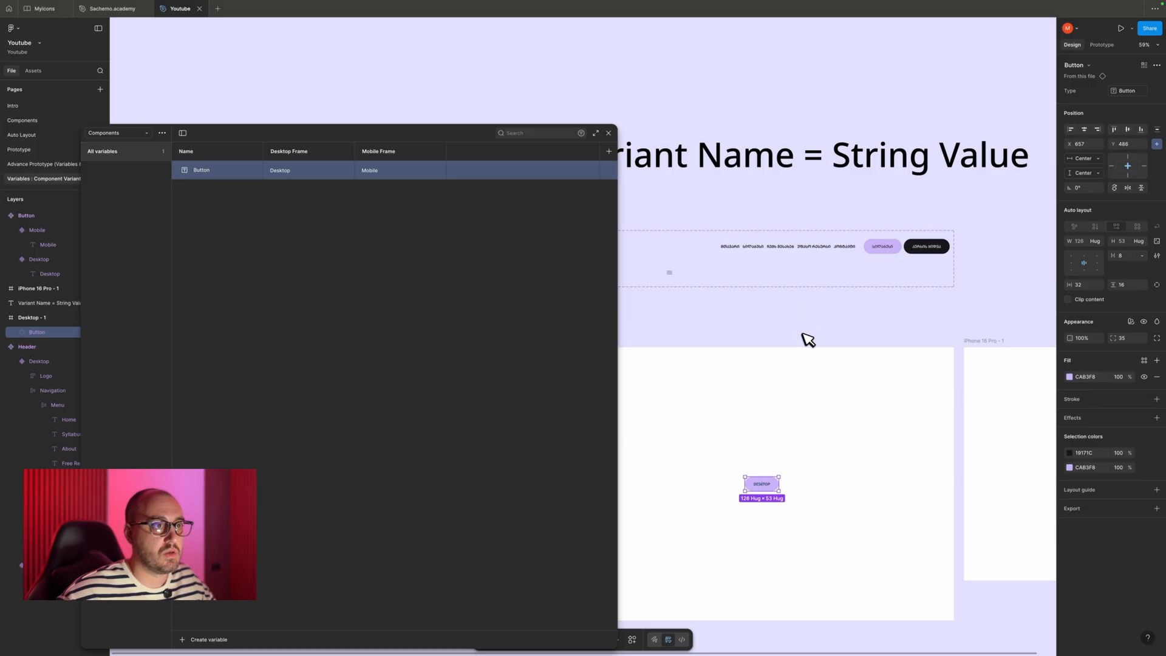
{"action": "scroll", "coordinate": [809, 339], "scroll_direction": "down", "scroll_amount": 1}
{"action": "left_click", "coordinate": [313, 170]}
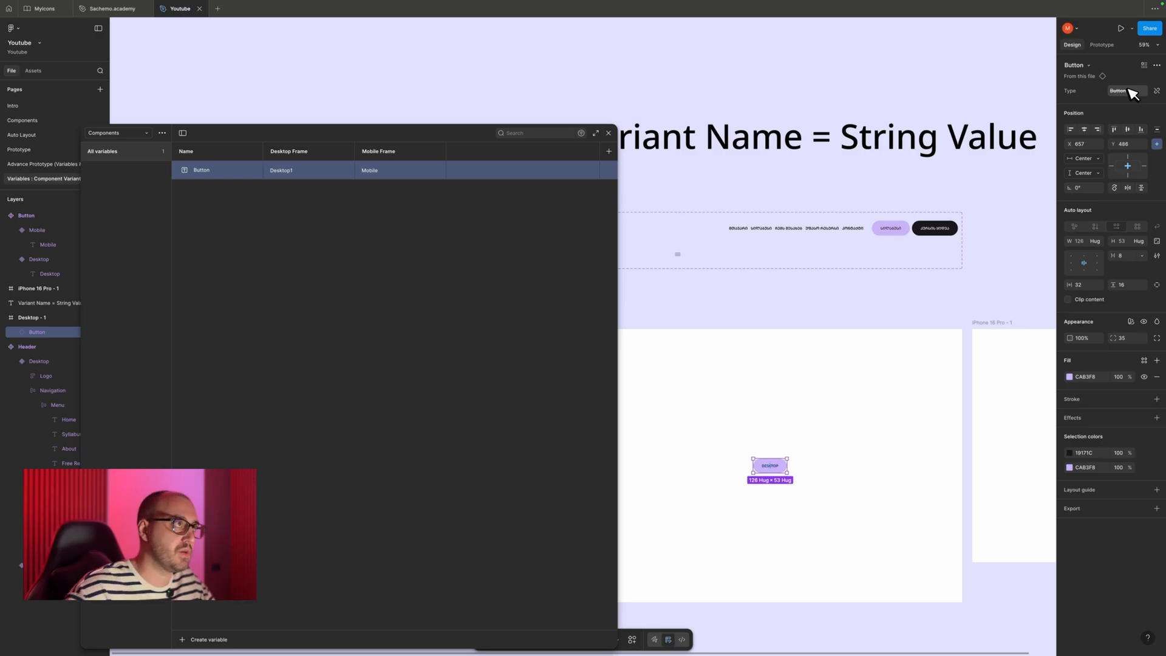
{"action": "double_click", "coordinate": [303, 170]}
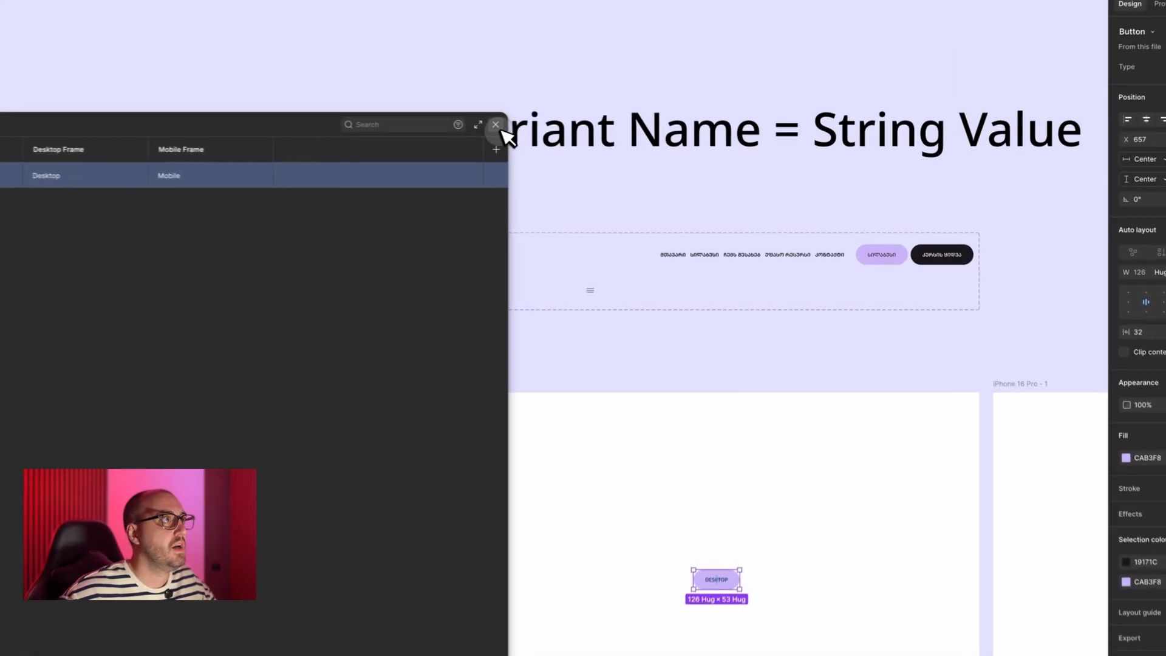
- Close the variables window and leave the Desktop - 1 button's Components mode on Auto (Desktop Frame)
{"action": "left_click", "coordinate": [610, 133]}
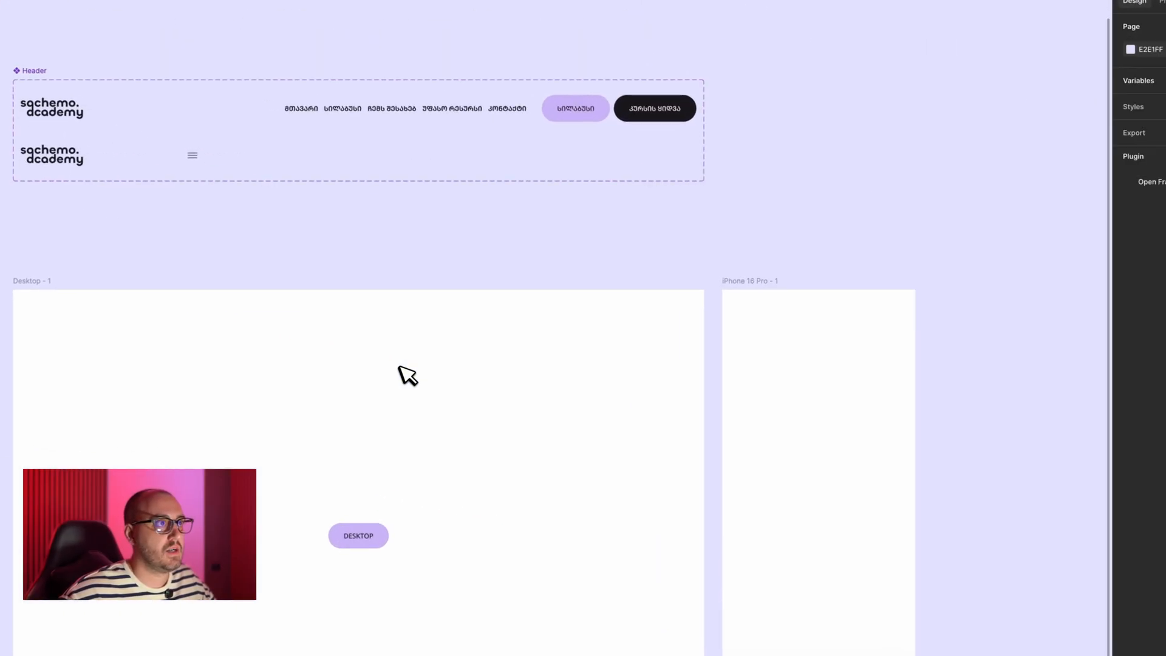
{"action": "scroll", "coordinate": [412, 400], "scroll_direction": "down", "scroll_amount": 3}
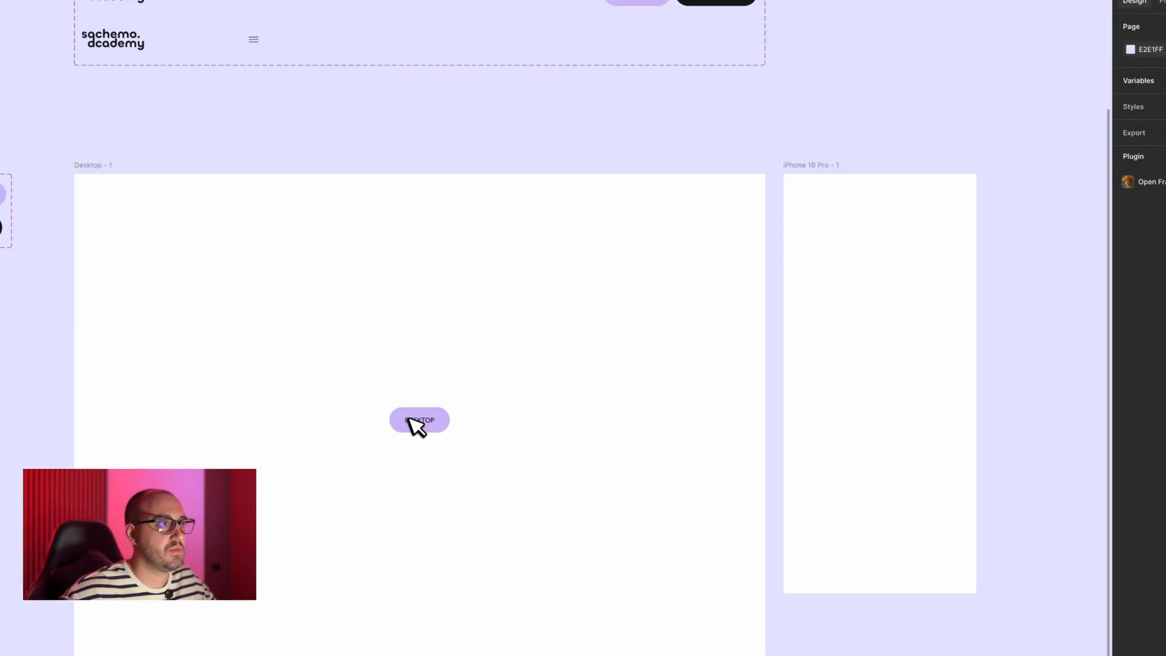
{"action": "left_click", "coordinate": [418, 425]}
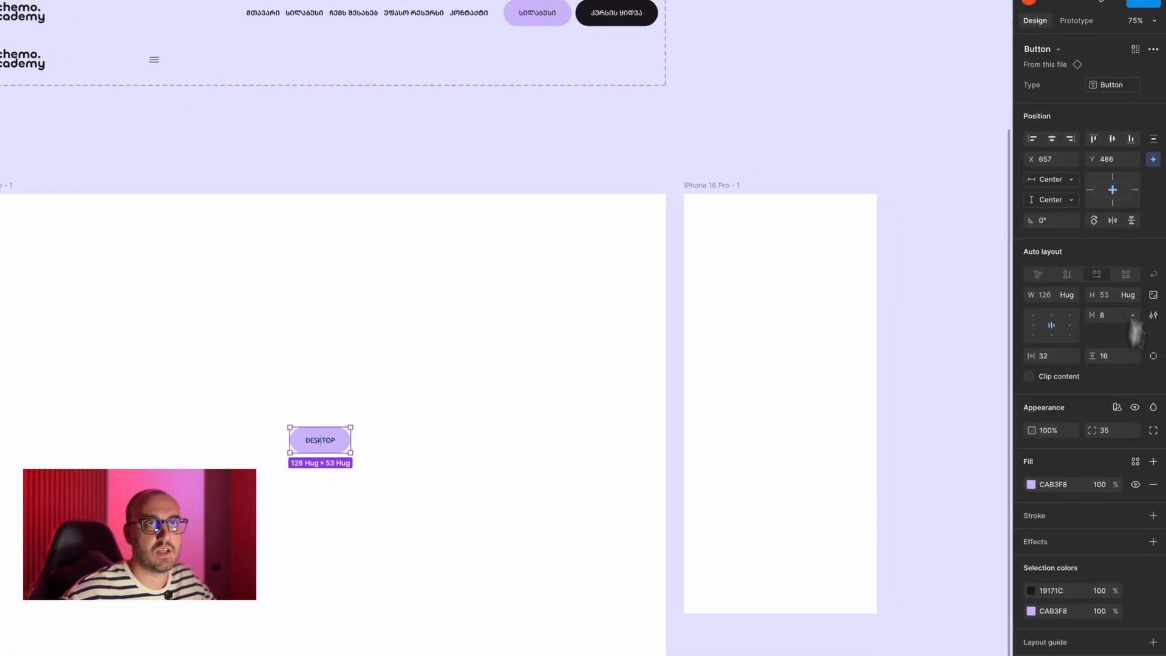
{"action": "left_click", "coordinate": [1116, 407]}
{"action": "mouse_move", "coordinate": [1095, 440]}
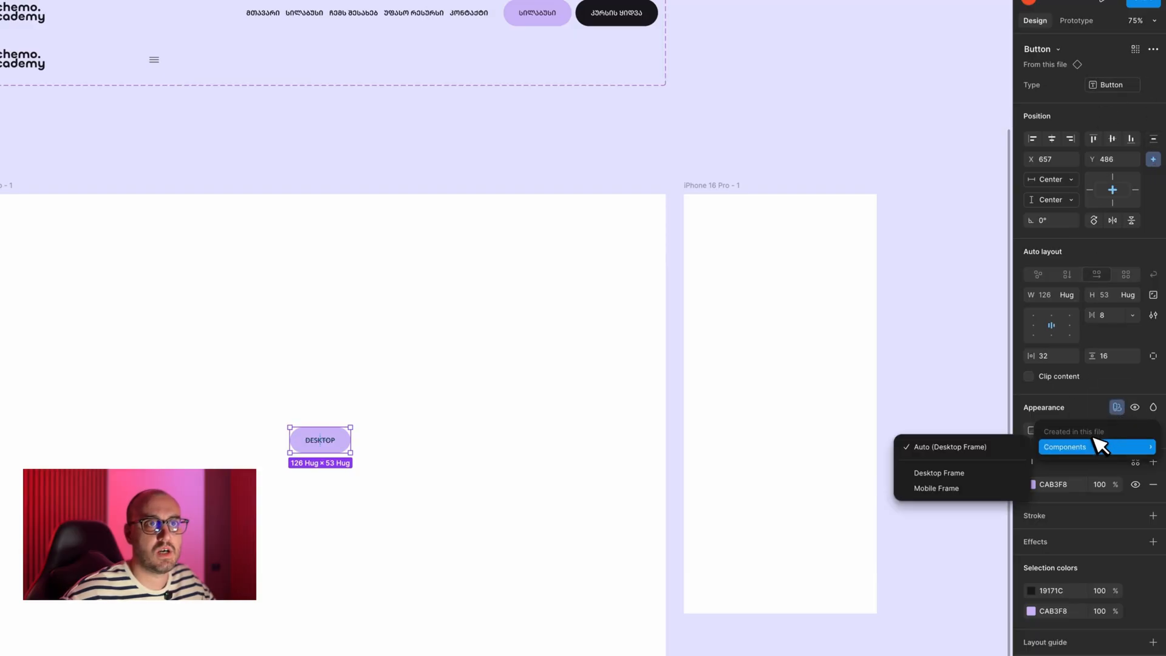
{"action": "left_click", "coordinate": [997, 447]}
{"action": "left_click", "coordinate": [450, 162]}
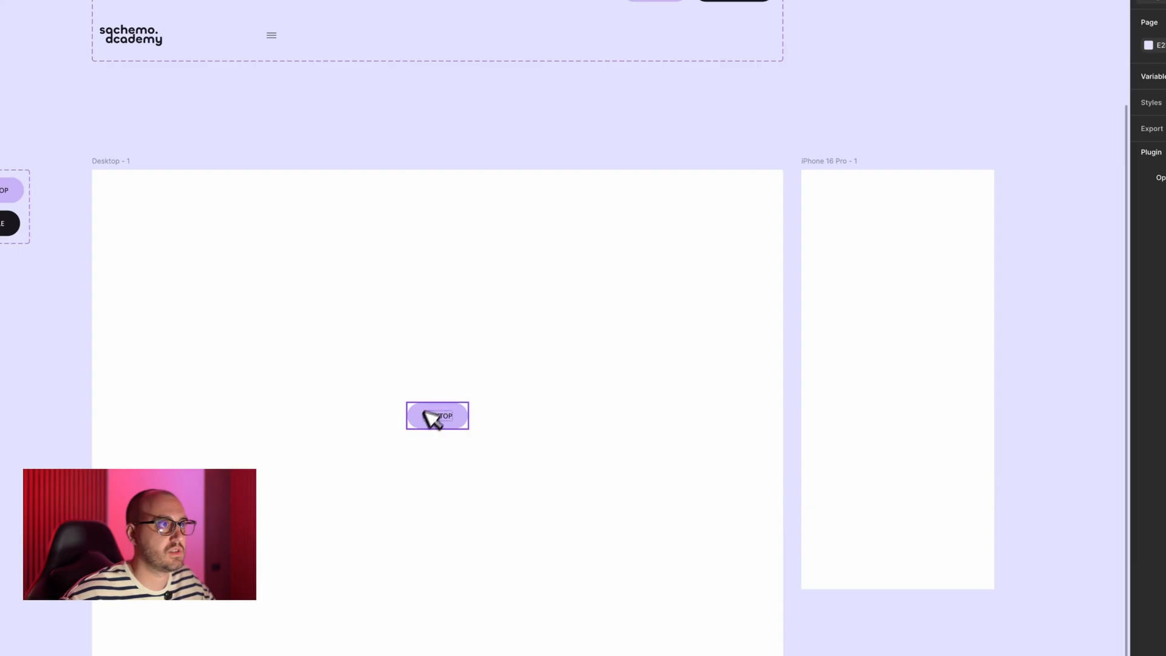
- Duplicate the variable-bound button into the iPhone 16 Pro - 1 frame and center it horizontally and vertically
{"action": "left_click_drag", "start_coordinate": [430, 418], "coordinate": [893, 362]}
{"action": "key", "text": "alt+h"}
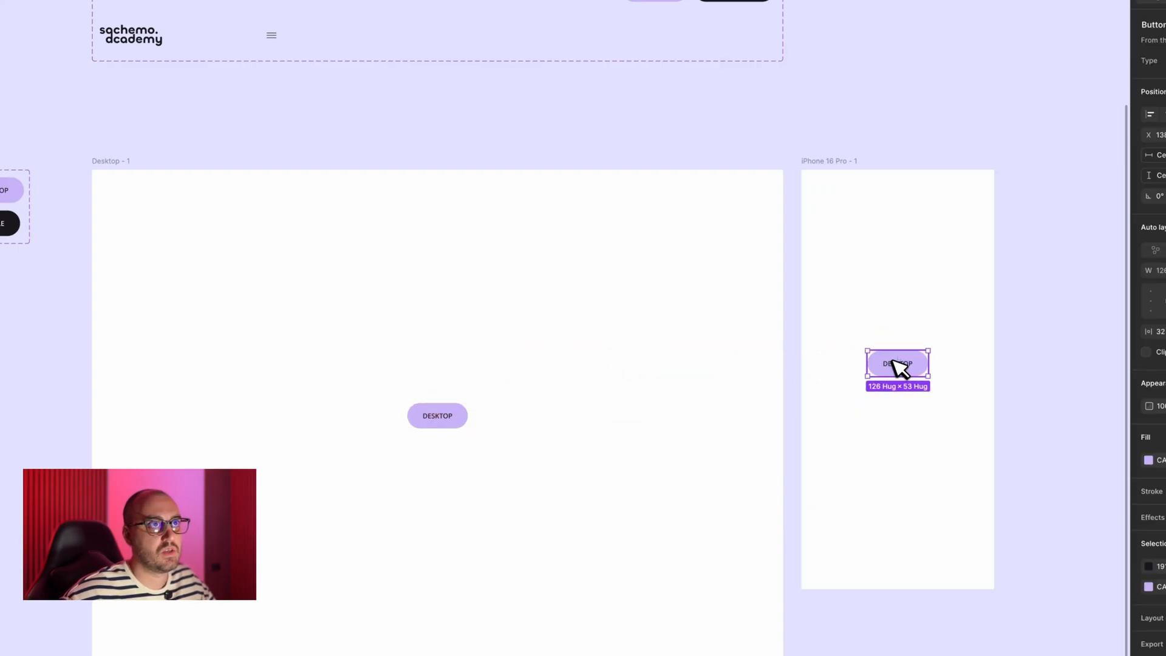
{"action": "key", "text": "alt+v"}
- Set the Components variable mode of the iPhone 16 Pro - 1 frame to Mobile Frame
{"action": "scroll", "coordinate": [944, 346], "scroll_direction": "up", "scroll_amount": 4}
{"action": "left_click", "coordinate": [800, 280]}
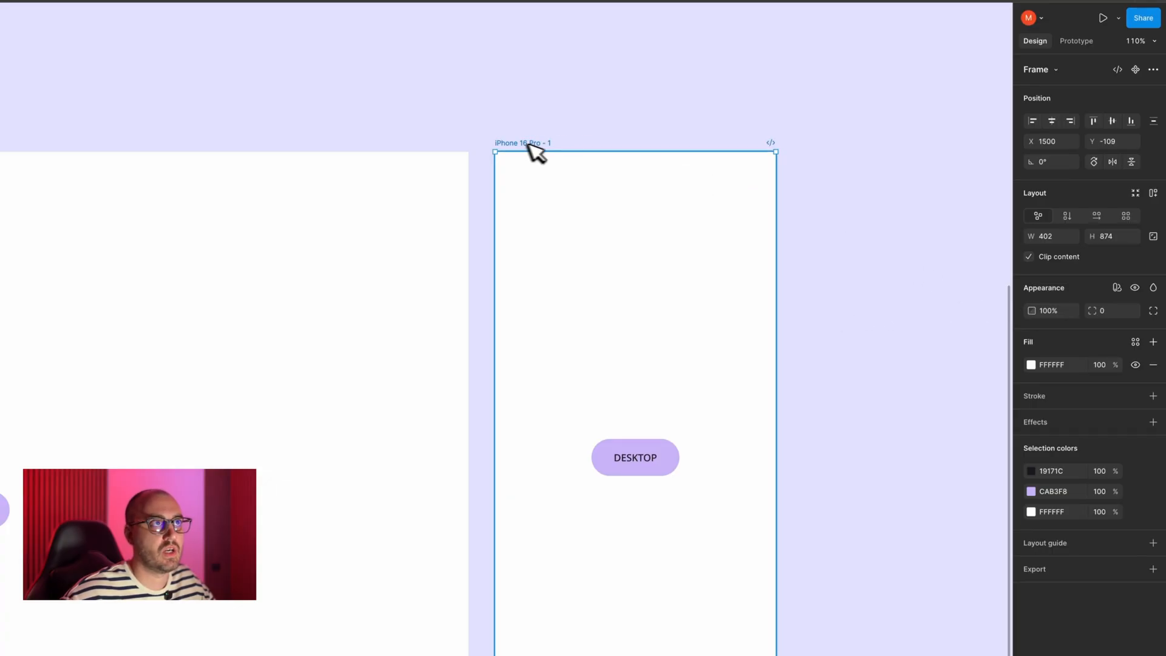
{"action": "left_click", "coordinate": [1116, 287]}
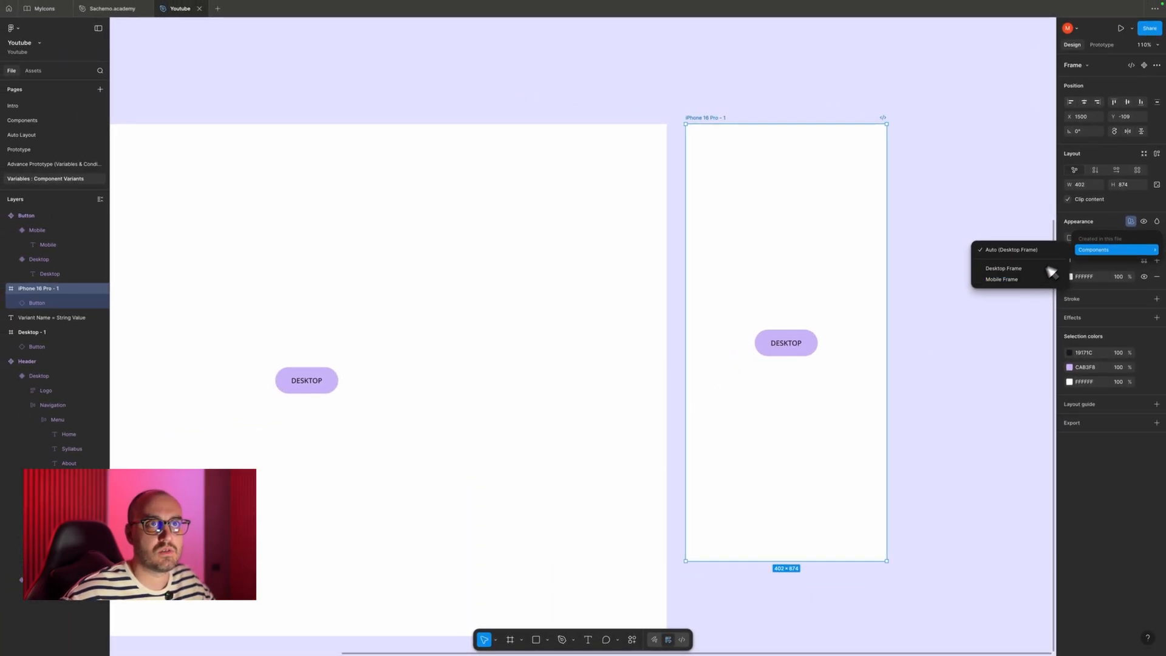
{"action": "left_click", "coordinate": [1016, 279]}
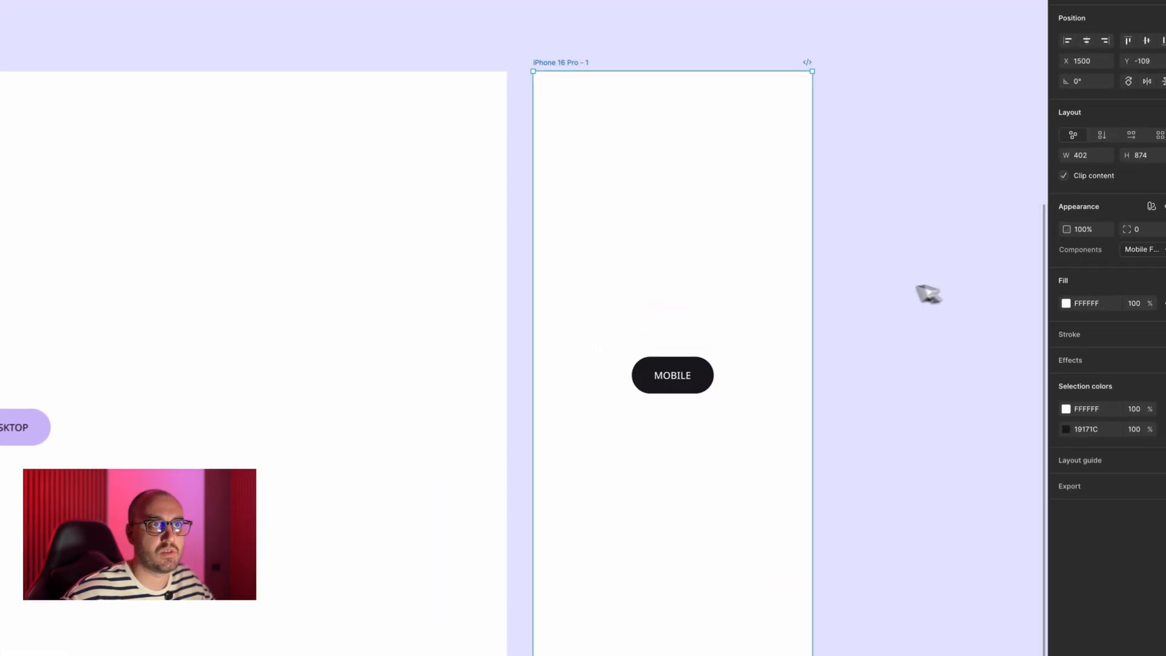
{"action": "left_click", "coordinate": [916, 280]}
{"action": "scroll", "coordinate": [915, 281], "scroll_direction": "down", "scroll_amount": 5}
{"action": "scroll", "coordinate": [852, 291], "scroll_direction": "left", "scroll_amount": 1}
{"action": "scroll", "coordinate": [853, 290], "scroll_direction": "up", "scroll_amount": 3}
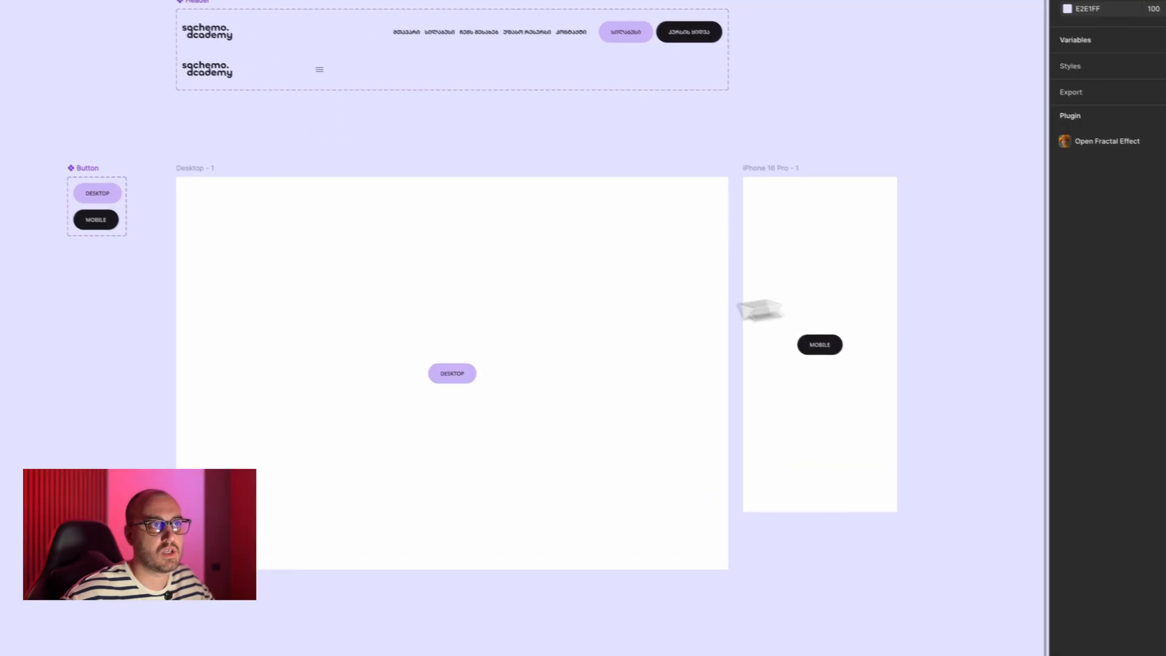
- Move the Mobile button from the iPhone 16 Pro - 1 frame into the Desktop - 1 frame, above the existing button
{"action": "left_click", "coordinate": [455, 376]}
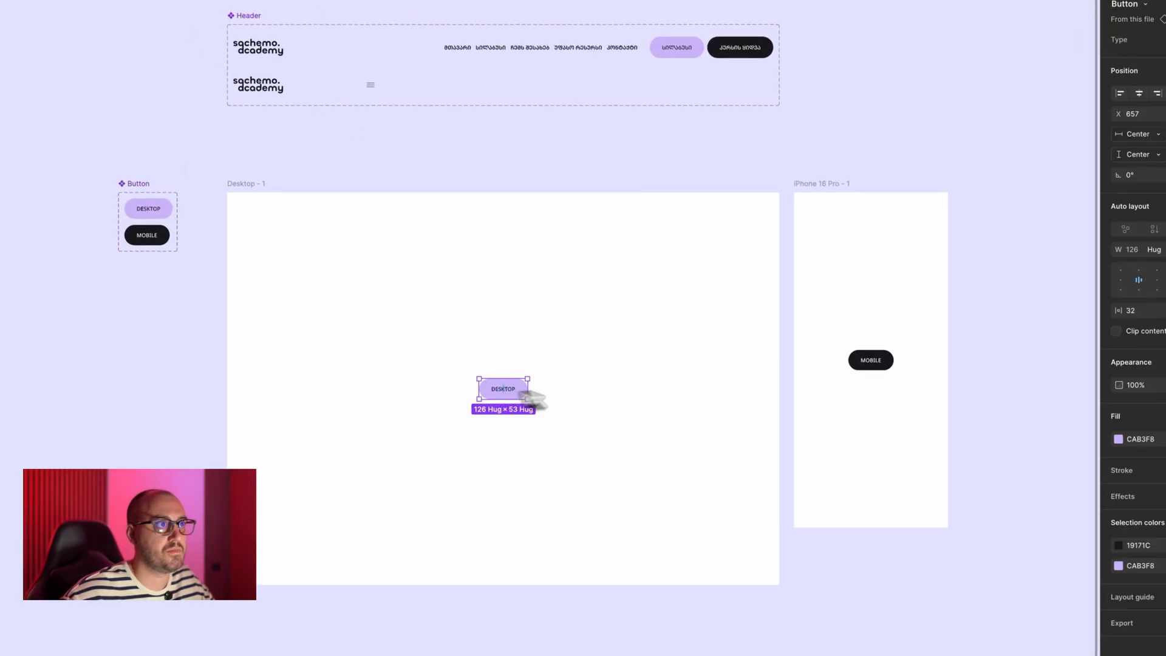
{"action": "left_click", "coordinate": [619, 381]}
{"action": "left_click", "coordinate": [875, 360]}
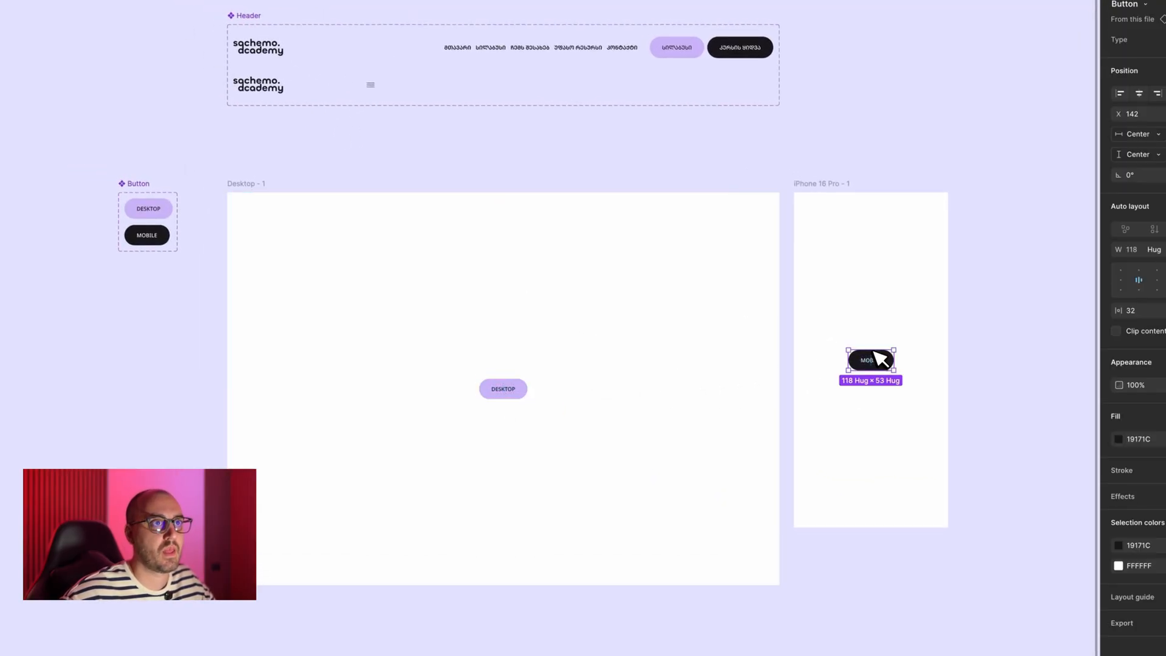
{"action": "left_click", "coordinate": [821, 368]}
{"action": "left_click", "coordinate": [878, 362]}
{"action": "left_click_drag", "start_coordinate": [877, 362], "coordinate": [522, 298]}
- Set the Components variable mode of the Desktop - 1 frame to Desktop Frame
{"action": "left_click", "coordinate": [503, 246]}
{"action": "left_click", "coordinate": [420, 217], "text": "super"}
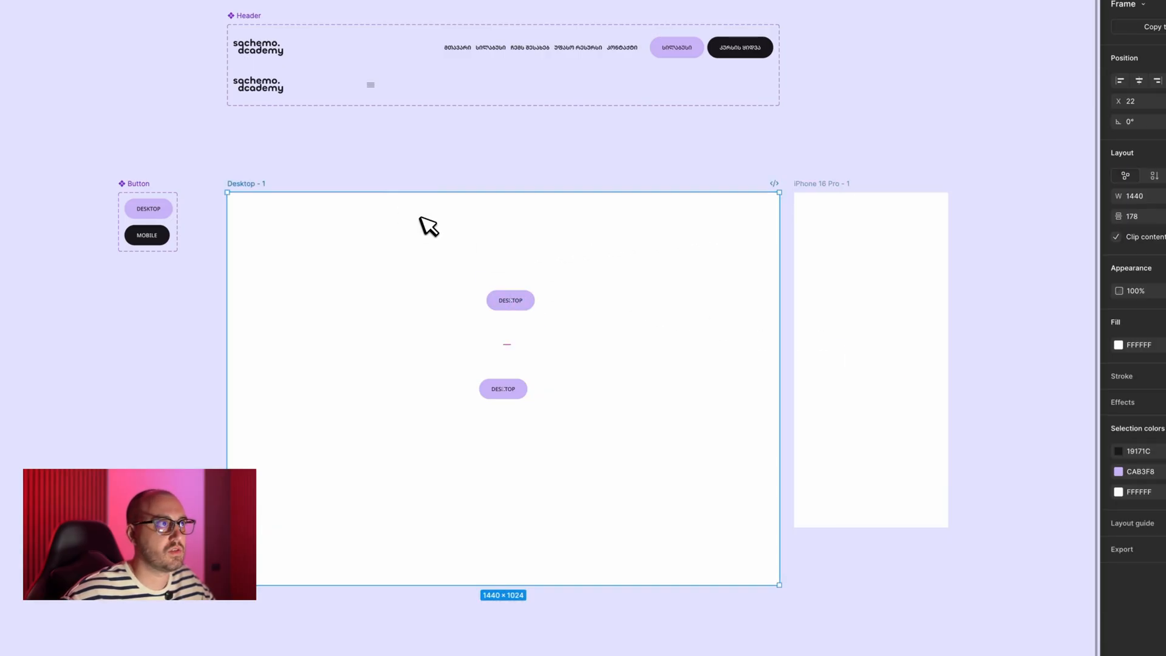
{"action": "left_click", "coordinate": [1117, 280]}
{"action": "mouse_move", "coordinate": [1087, 320]}
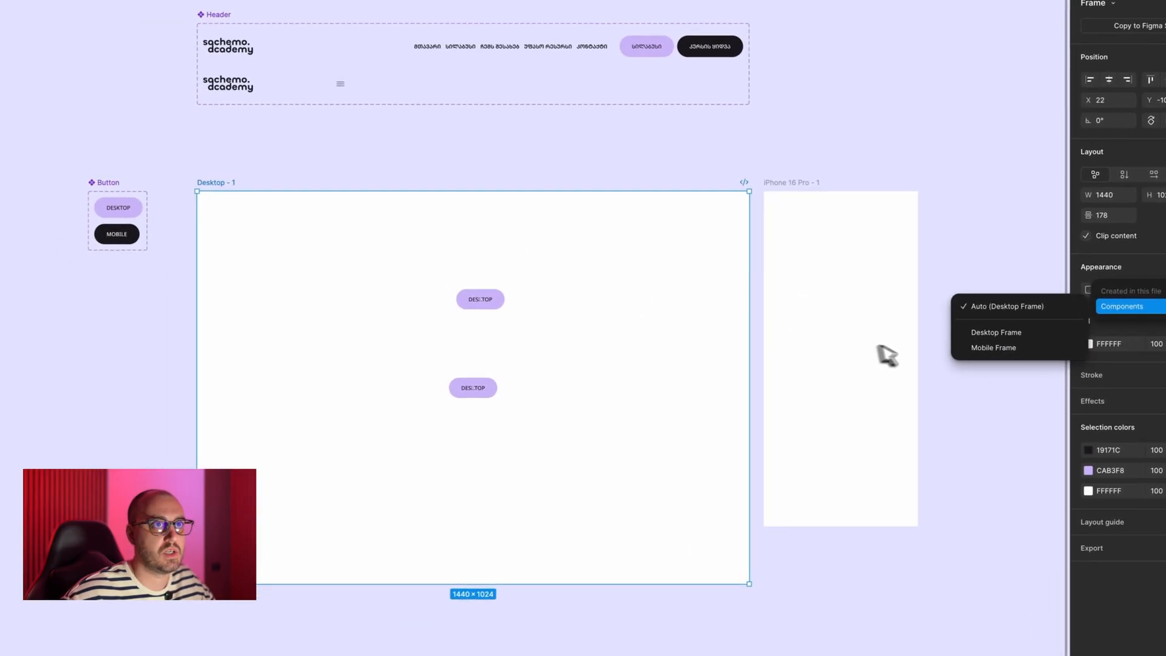
{"action": "left_click", "coordinate": [990, 333]}
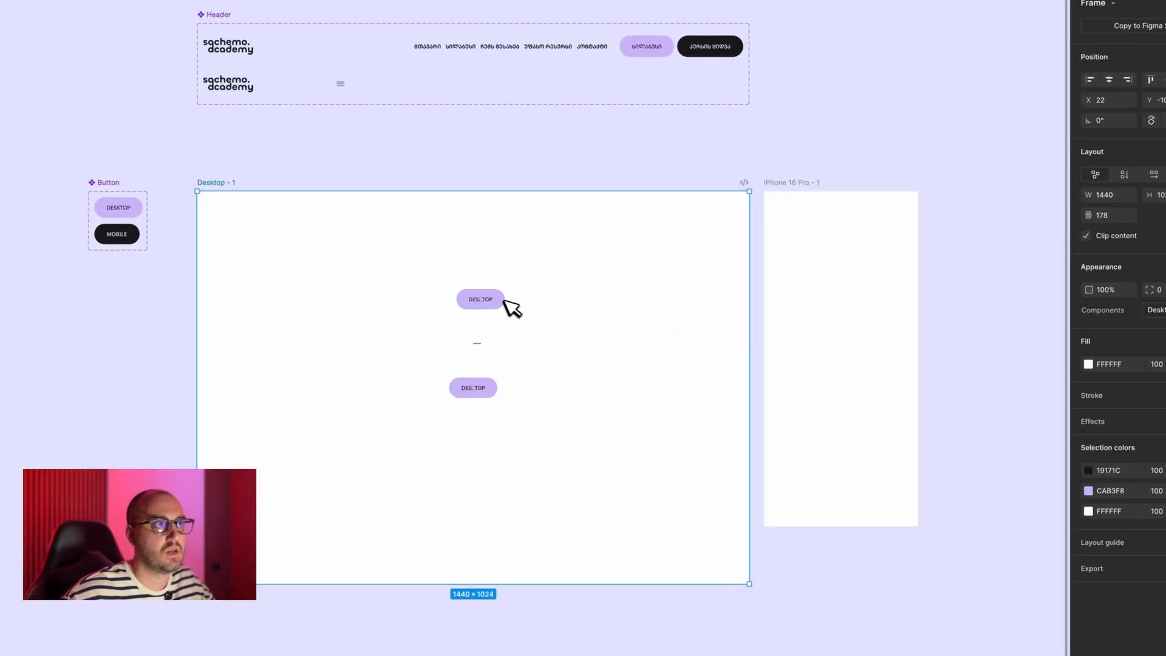
- Move the upper button back into the iPhone 16 Pro - 1 frame and center it horizontally and vertically
{"action": "left_click_drag", "start_coordinate": [479, 304], "coordinate": [838, 345]}
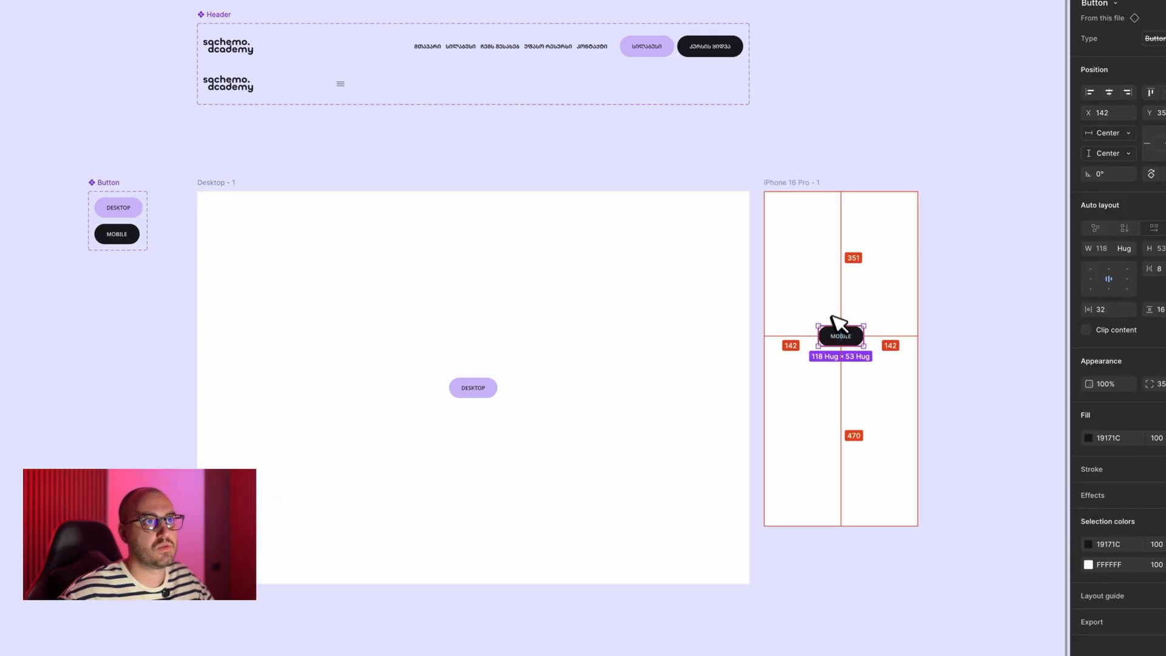
{"action": "key", "text": "alt+h"}
{"action": "key", "text": "alt+v"}
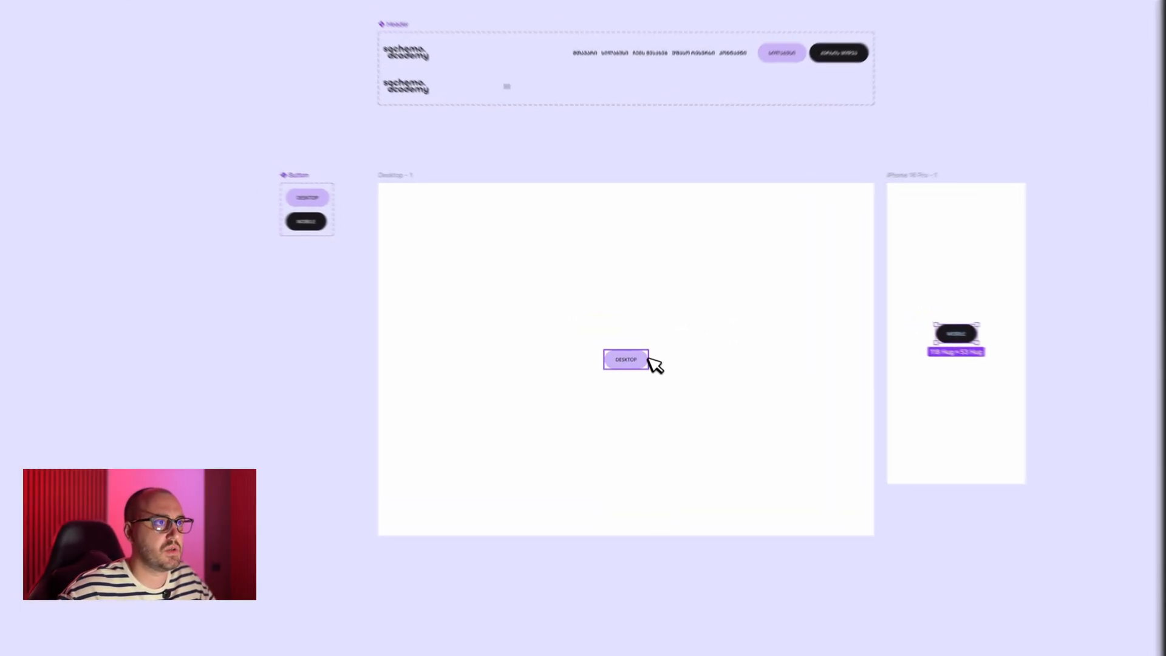
- Clear the variable-bound Button instances out of both the desktop and iPhone frames
{"action": "left_click", "coordinate": [645, 339], "text": "shift"}
{"action": "key", "text": "Delete"}
{"action": "scroll", "coordinate": [645, 340], "scroll_direction": "up", "scroll_amount": 3}
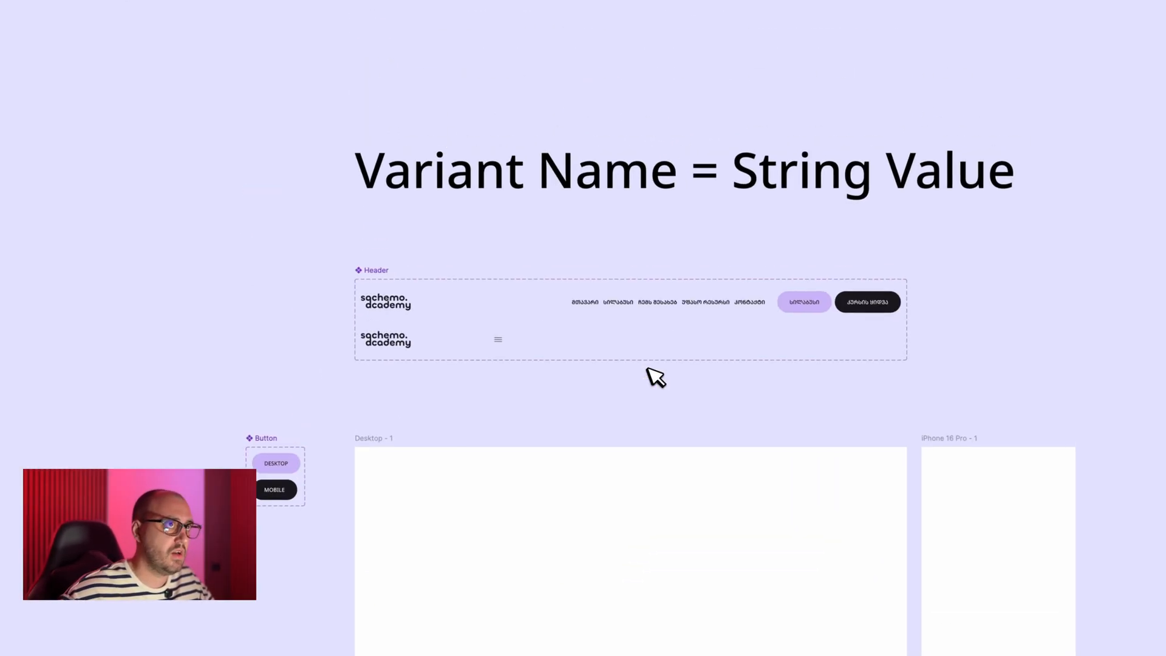
{"action": "scroll", "coordinate": [648, 368], "scroll_direction": "down", "scroll_amount": 1}
{"action": "scroll", "coordinate": [647, 368], "scroll_direction": "up", "scroll_amount": 5}
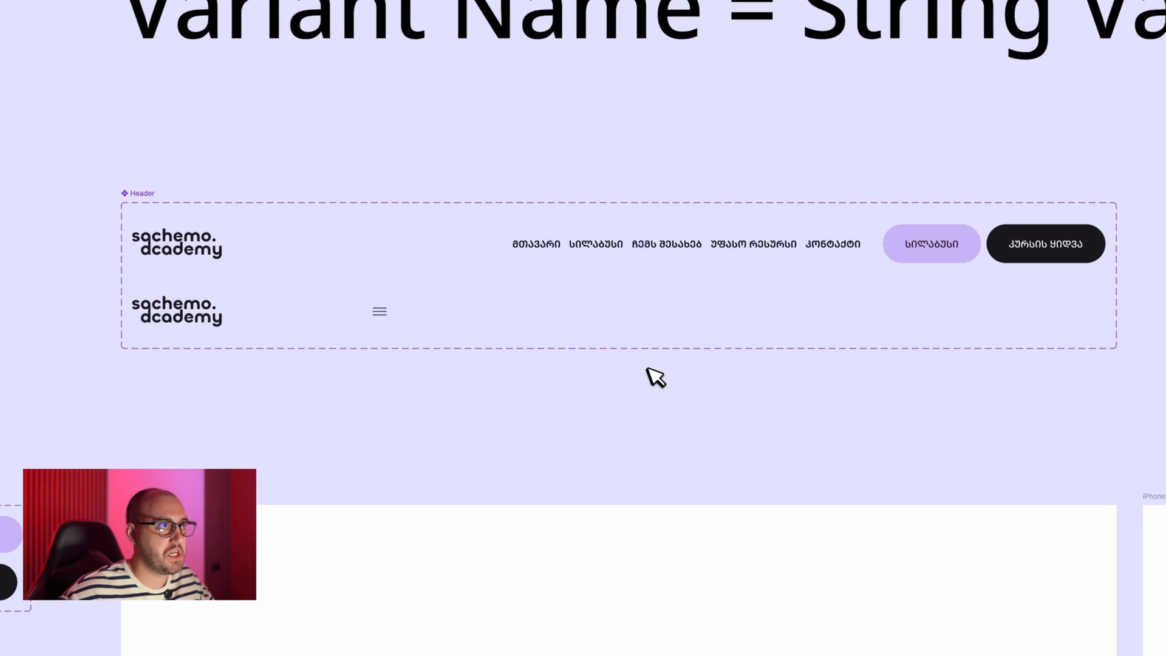
- Place an instance of the Header's Desktop variant at the top edge of the Desktop - 1 frame
{"action": "left_click", "coordinate": [556, 258]}
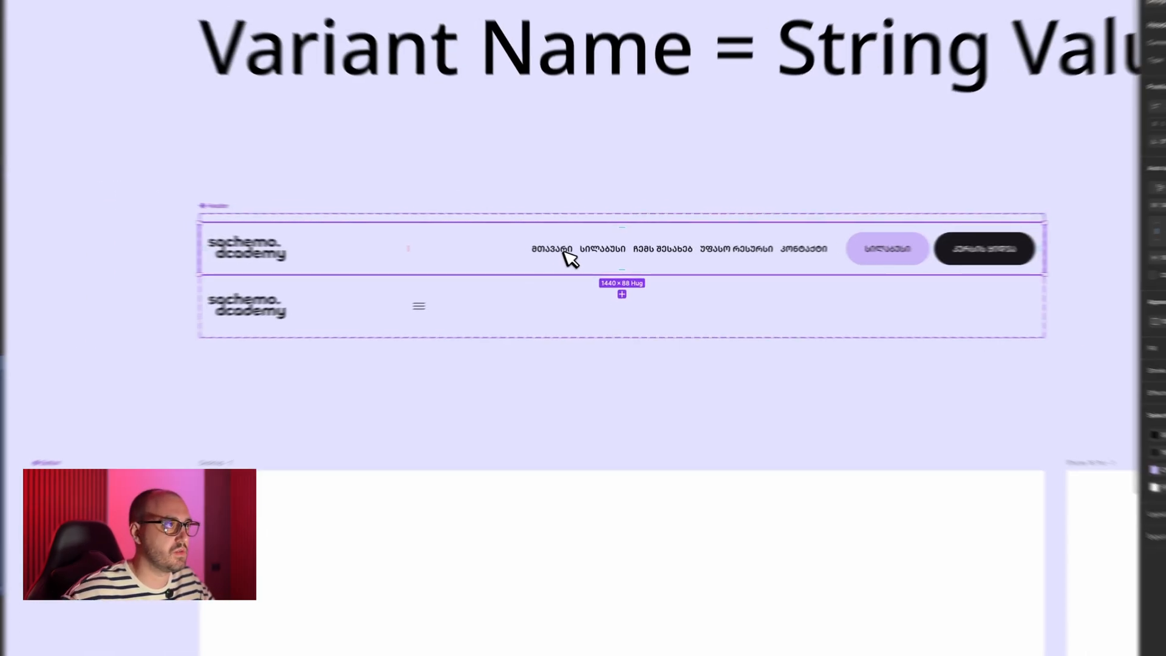
{"action": "scroll", "coordinate": [551, 249], "scroll_direction": "right", "scroll_amount": 2}
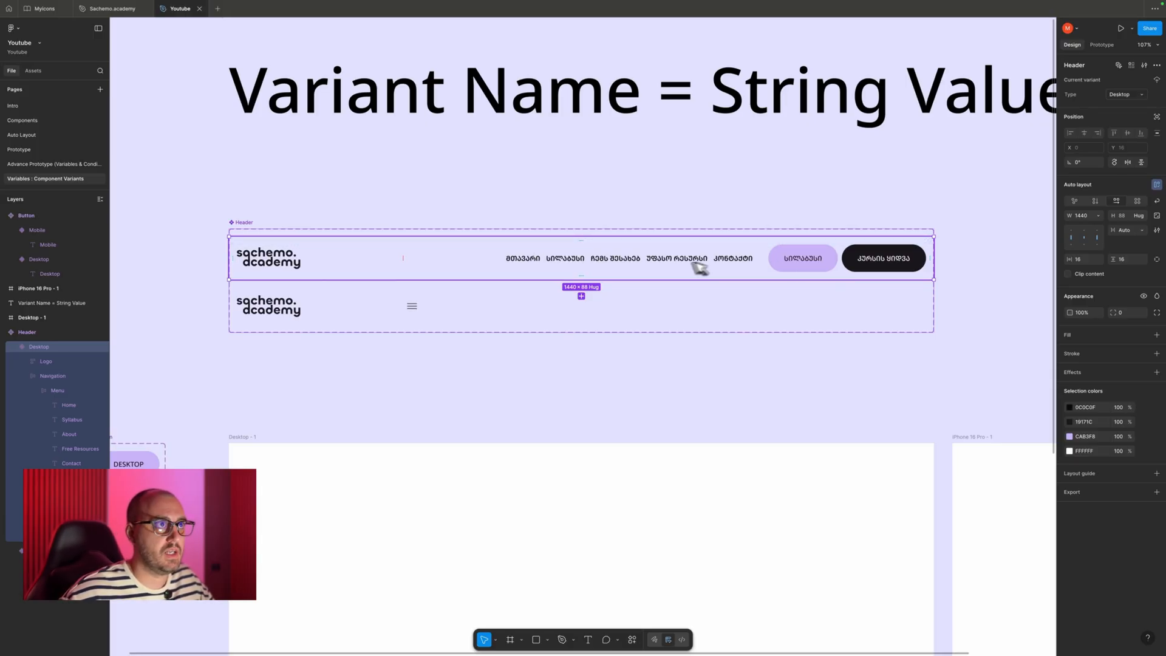
{"action": "left_click", "coordinate": [319, 313]}
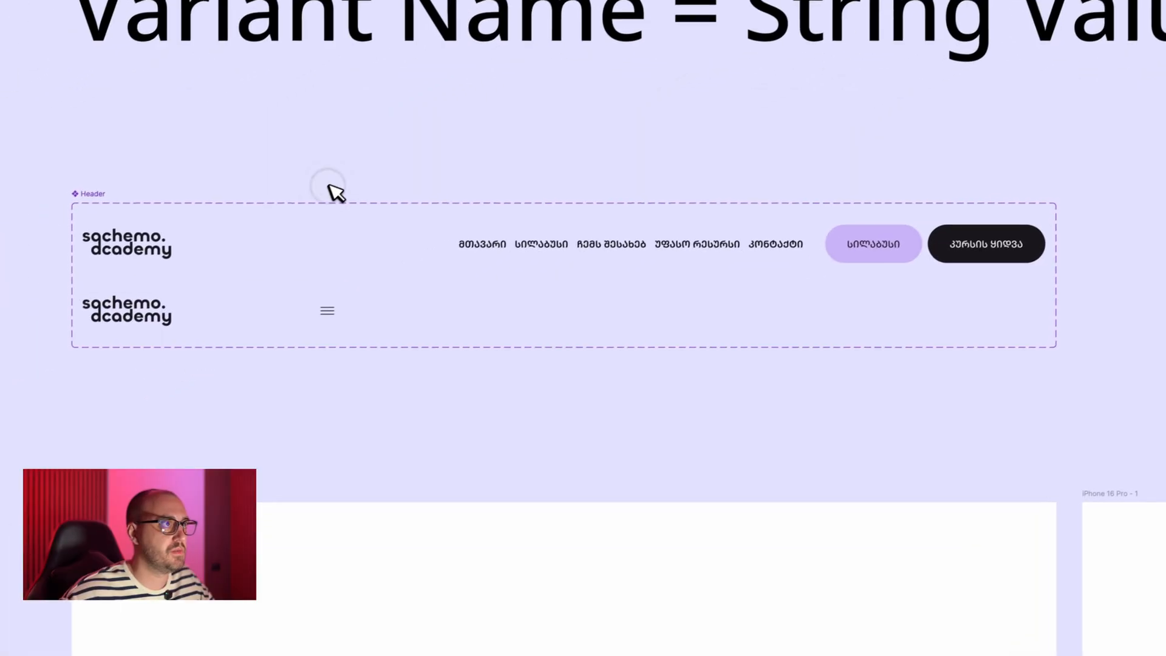
{"action": "left_click", "coordinate": [474, 299]}
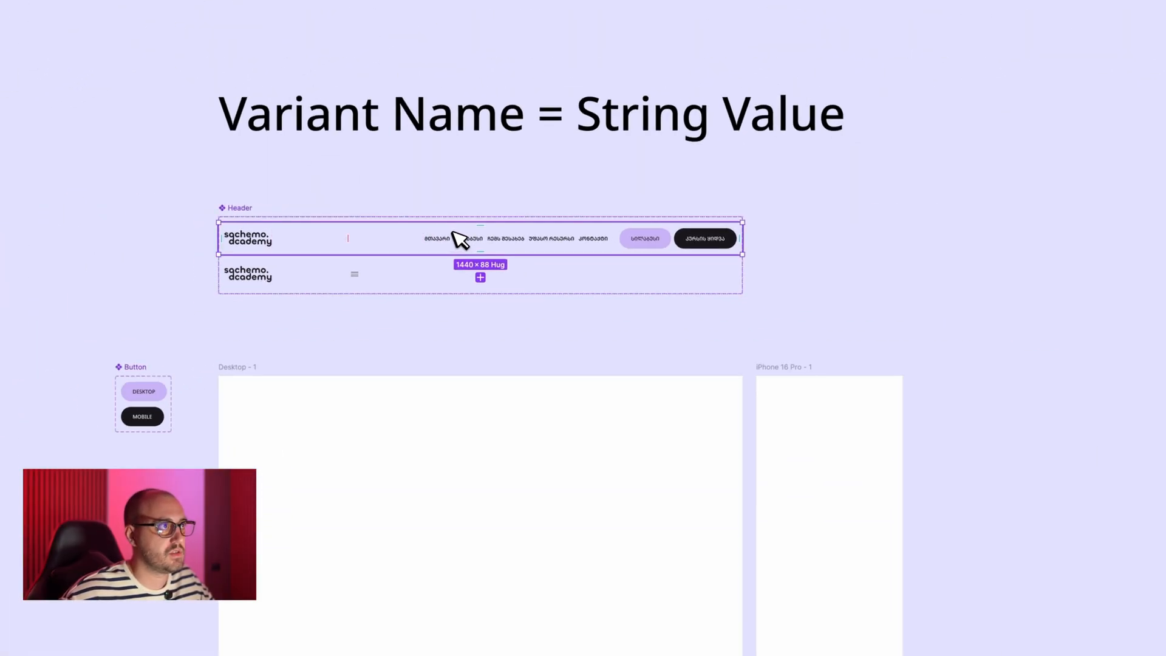
{"action": "left_click_drag", "start_coordinate": [459, 238], "coordinate": [474, 476]}
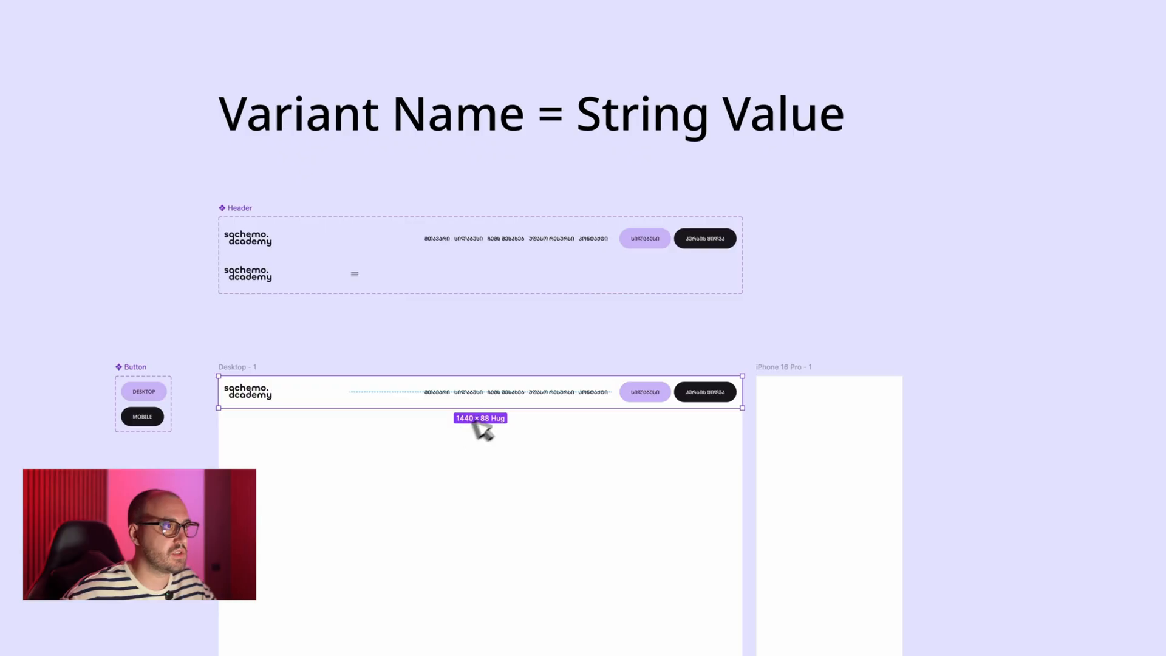
- Add a string variable named Header to the Components collection, with value Desktop for Desktop Frame and Mobile for Mobile Frame
{"action": "left_click", "coordinate": [1153, 94]}
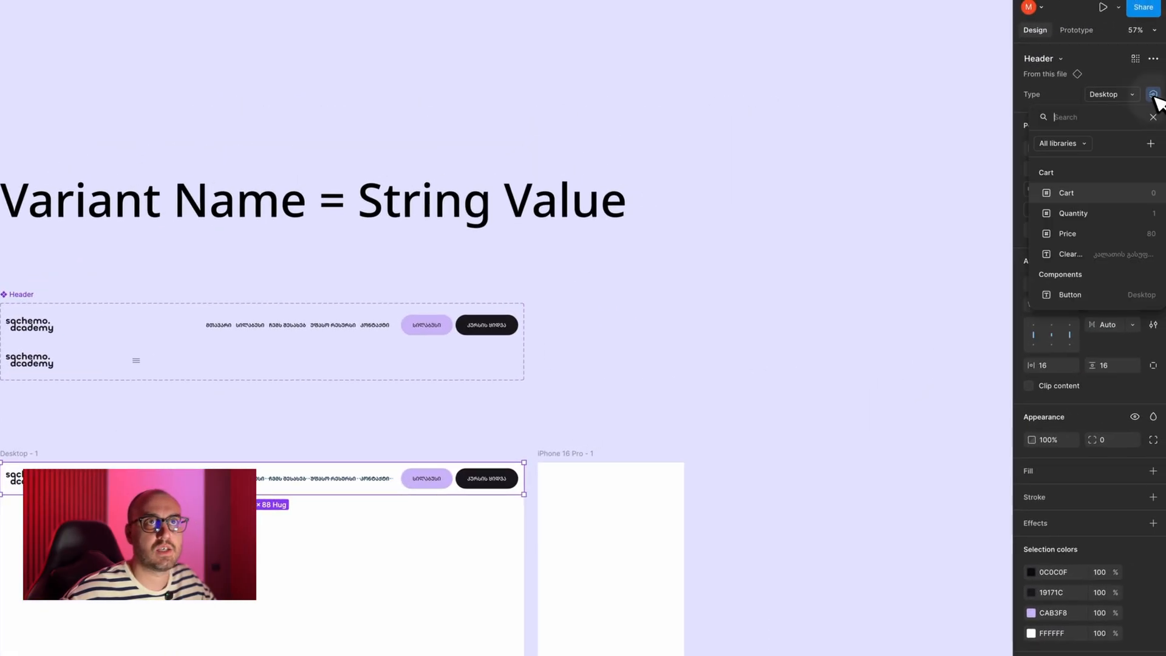
{"action": "left_click", "coordinate": [835, 195]}
{"action": "left_click", "coordinate": [768, 223]}
{"action": "left_click", "coordinate": [1153, 110]}
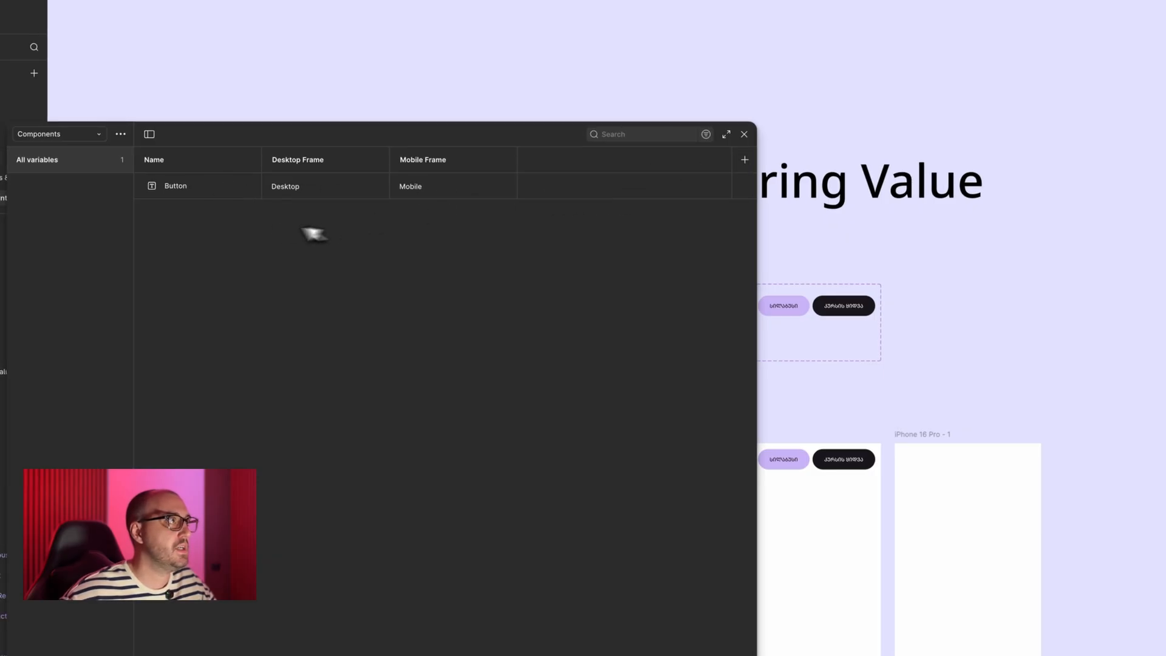
{"action": "left_click", "coordinate": [293, 636]}
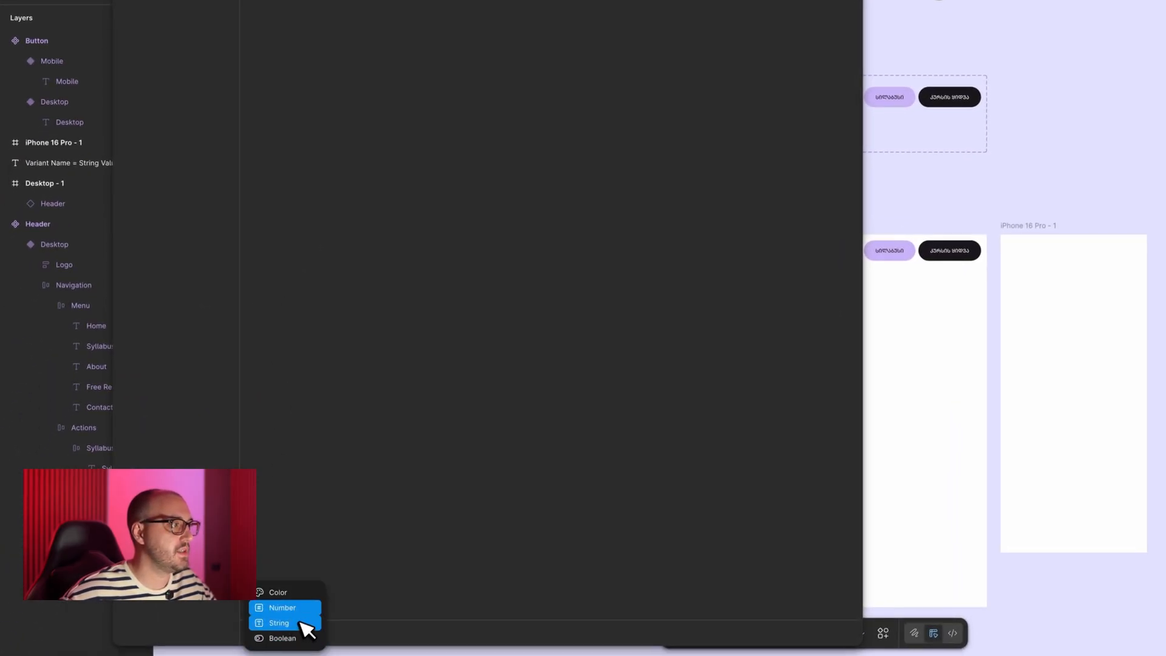
{"action": "left_click", "coordinate": [279, 623]}
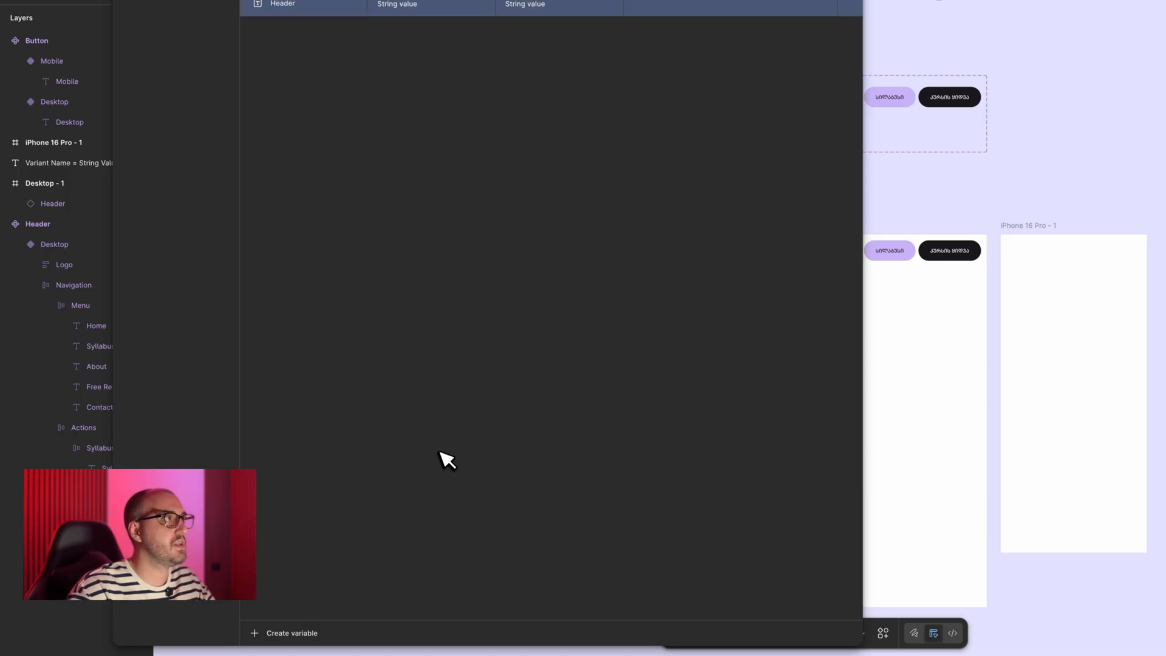
{"action": "double_click", "coordinate": [435, 10]}
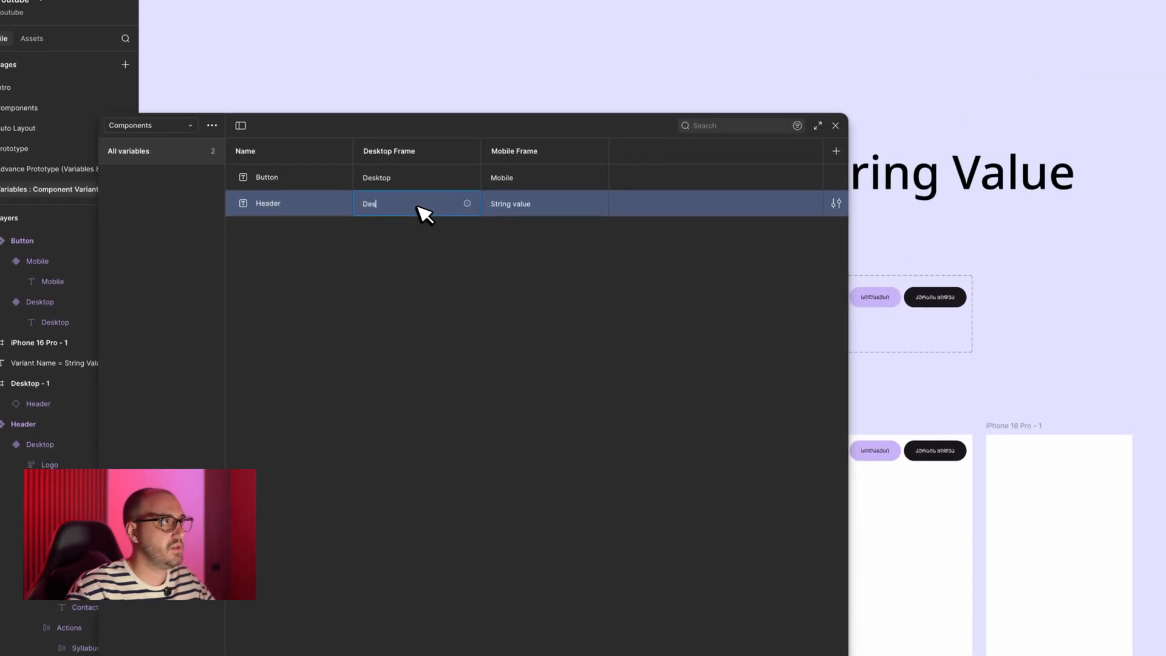
{"action": "key", "text": "Tab"}
{"action": "type", "text": "Mobile"}
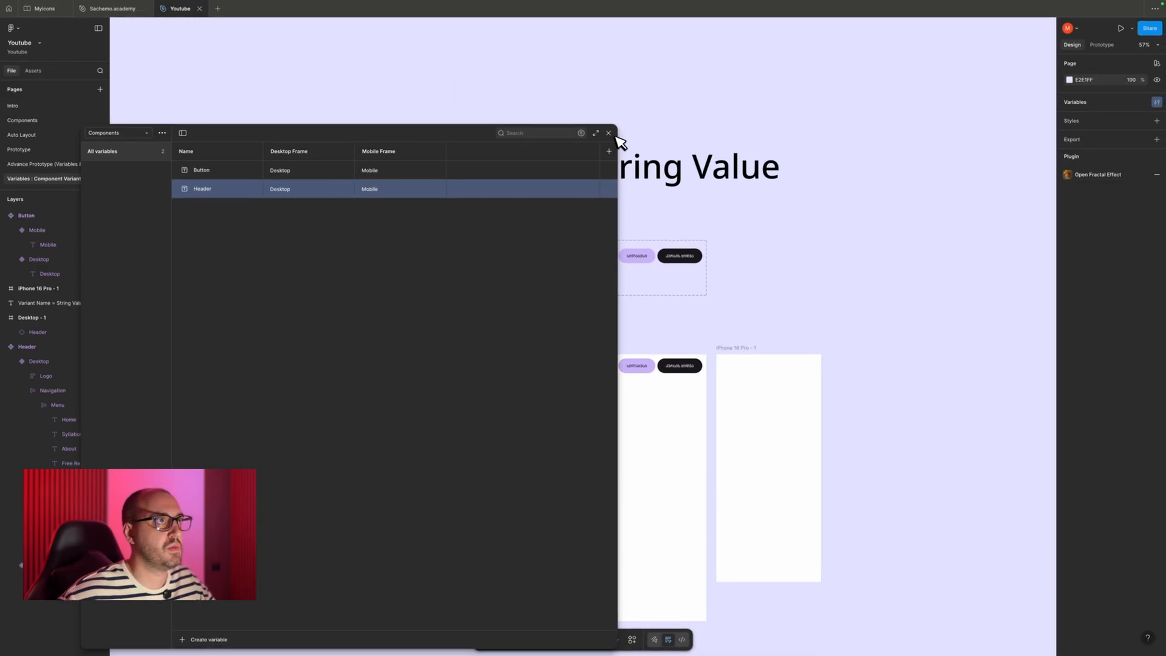
{"action": "left_click", "coordinate": [609, 133]}
- Bind the Type property of the header instance in the Desktop - 1 frame to the Header variable
{"action": "left_click", "coordinate": [592, 358]}
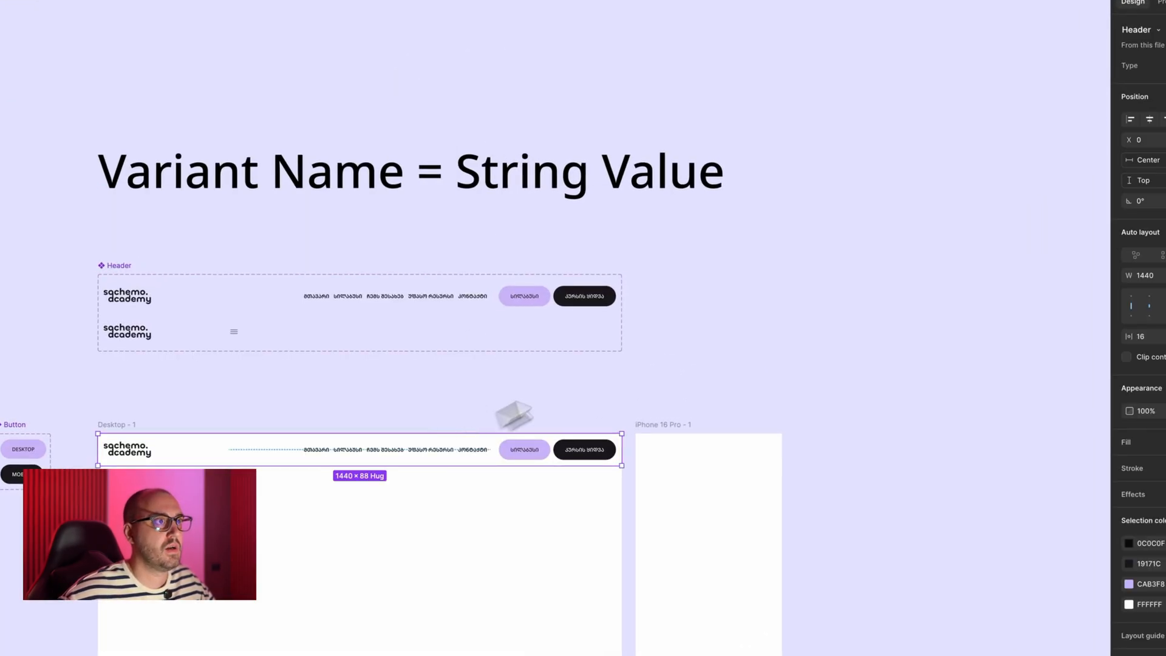
{"action": "left_click", "coordinate": [1153, 110]}
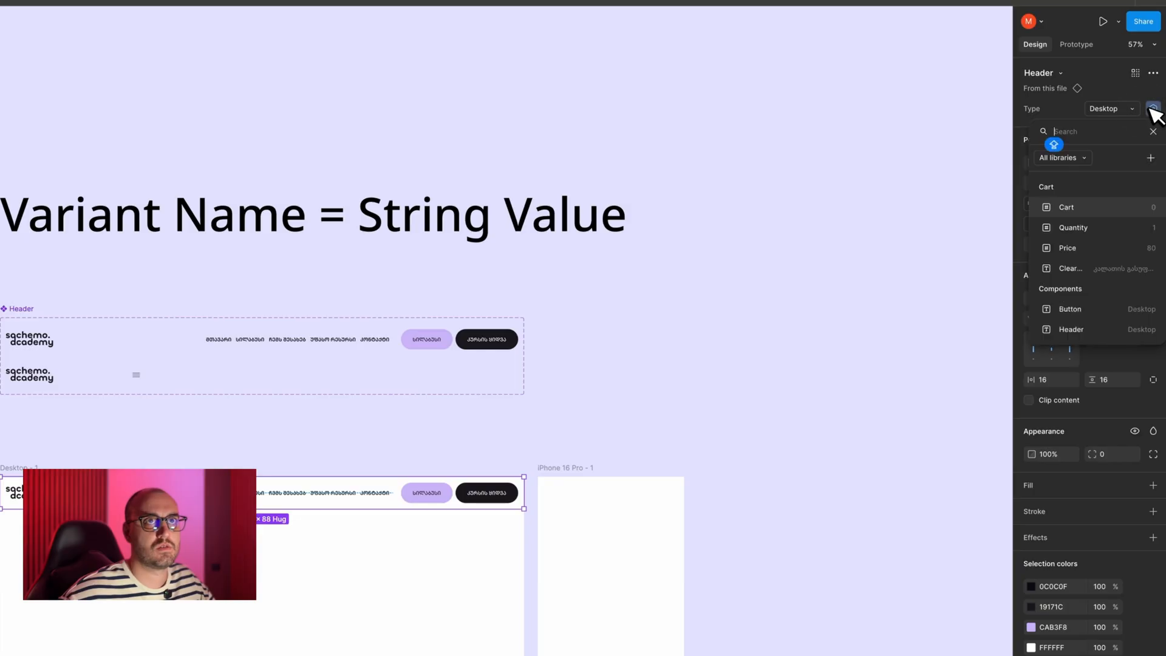
{"action": "left_click", "coordinate": [1093, 330]}
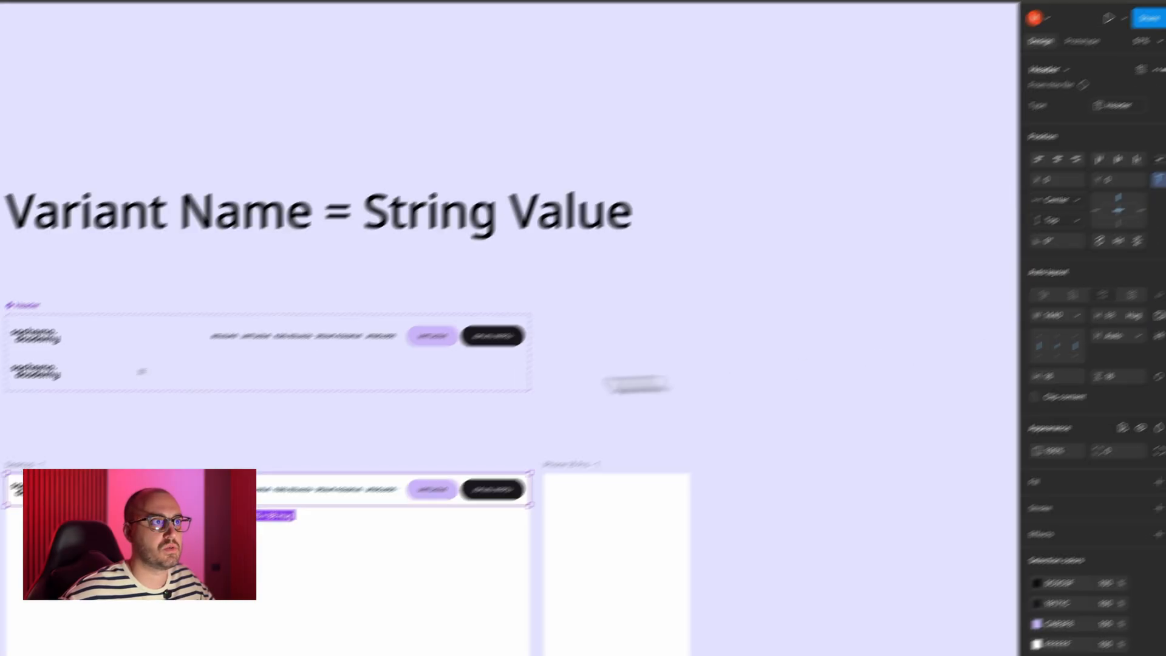
- Place a copy of the variable-bound header at the top edge of the iPhone 16 Pro - 1 frame
{"action": "left_click", "coordinate": [238, 423]}
{"action": "left_click_drag", "start_coordinate": [212, 493], "coordinate": [583, 520]}
{"action": "left_click_drag", "start_coordinate": [799, 408], "coordinate": [890, 409]}
{"action": "left_click", "coordinate": [837, 323]}
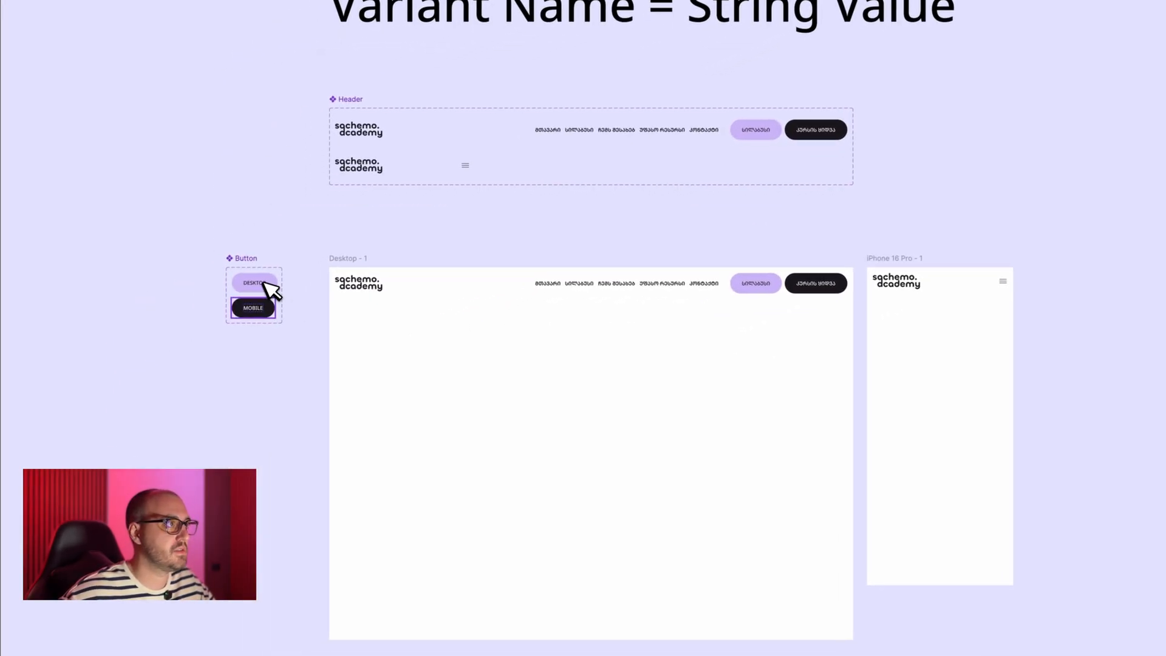
- Place Desktop button instances in the Desktop - 1 and iPhone 16 Pro - 1 frames, centering the iPhone one horizontally and vertically
{"action": "left_click_drag", "start_coordinate": [155, 330], "coordinate": [527, 441]}
{"action": "left_click_drag", "start_coordinate": [629, 394], "coordinate": [945, 405]}
{"action": "key", "text": "alt+h"}
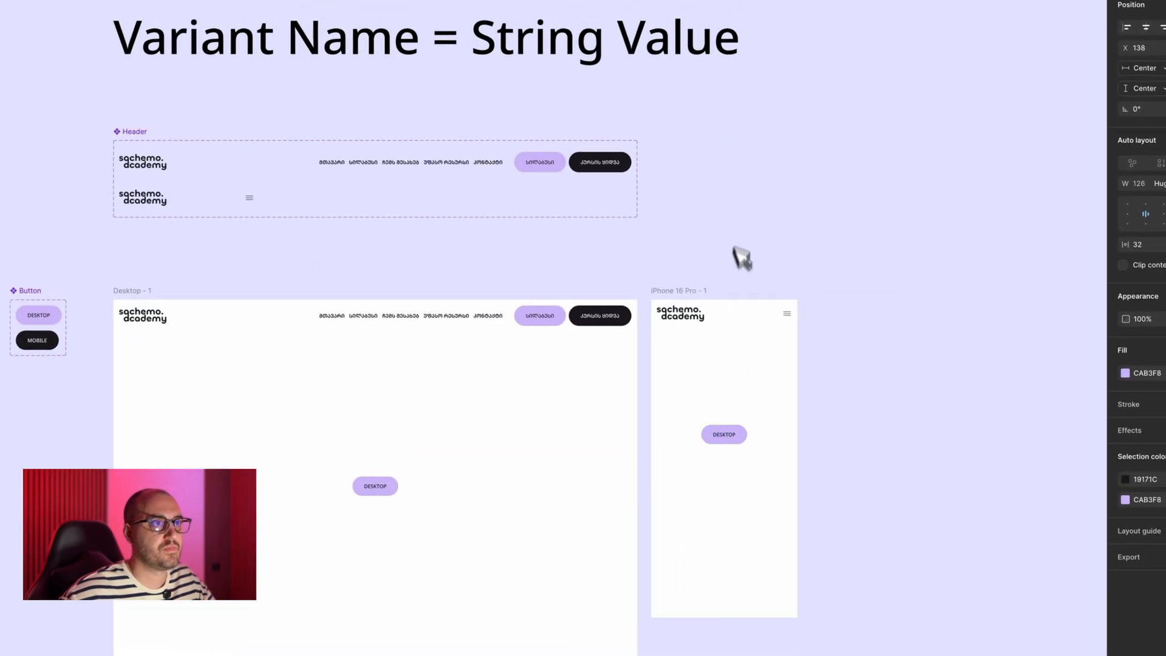
{"action": "key", "text": "alt+v"}
{"action": "left_click", "coordinate": [950, 226]}
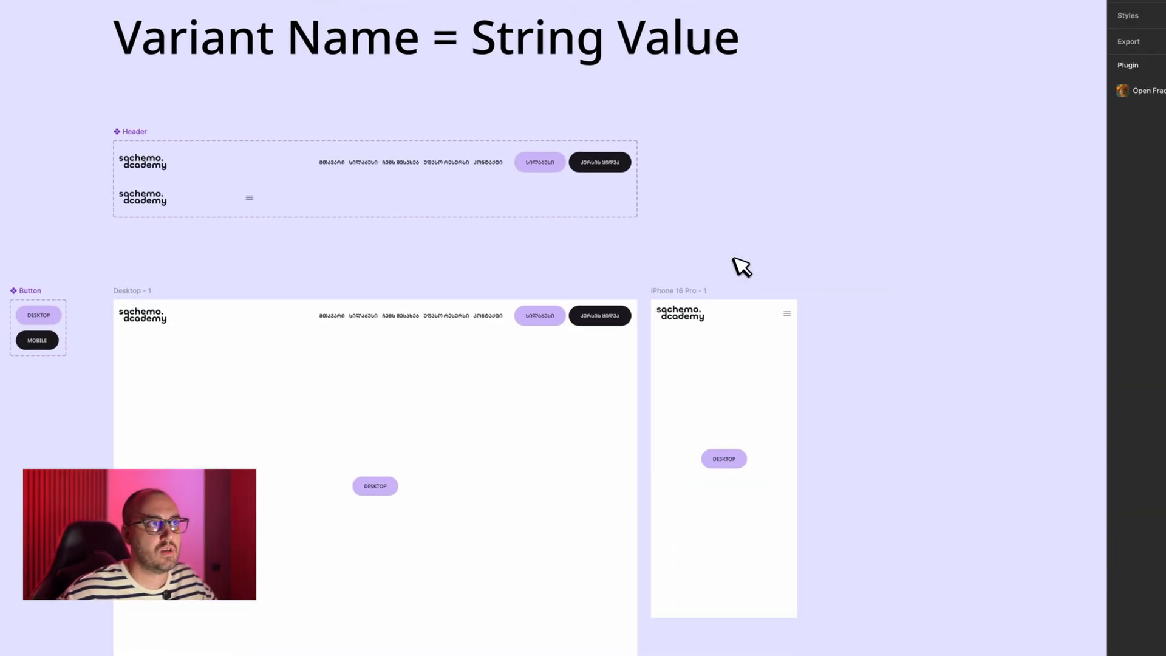